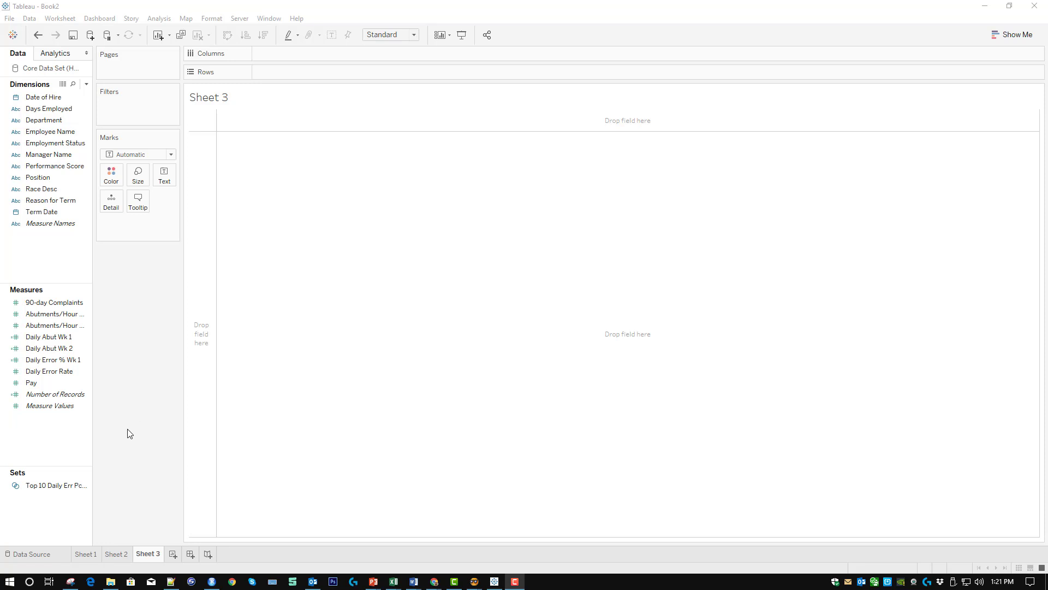
Step: Build a table listing Employee Name with the Abutments/Hour Wk 1 and Abutments/Hour Wk 2 measures
left_click_drag(93, 318, 107, 318)
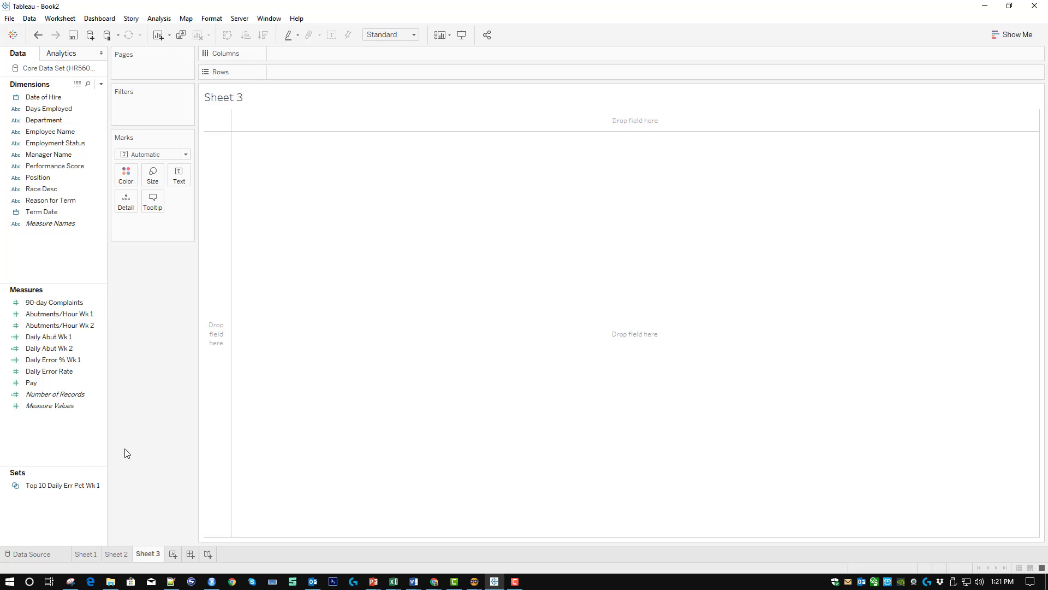
left_click(61, 298)
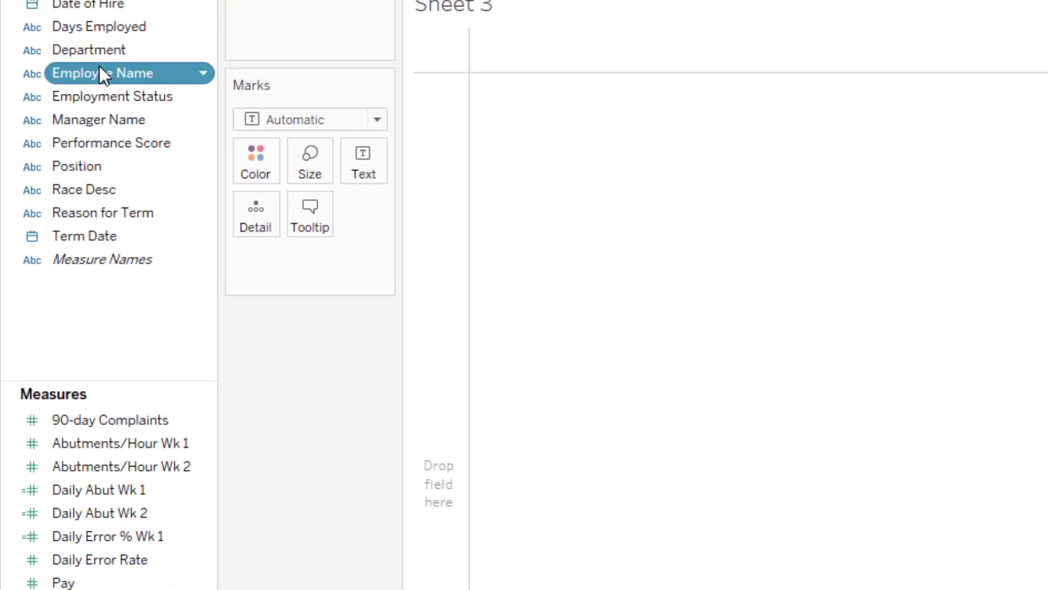
double_click(101, 56)
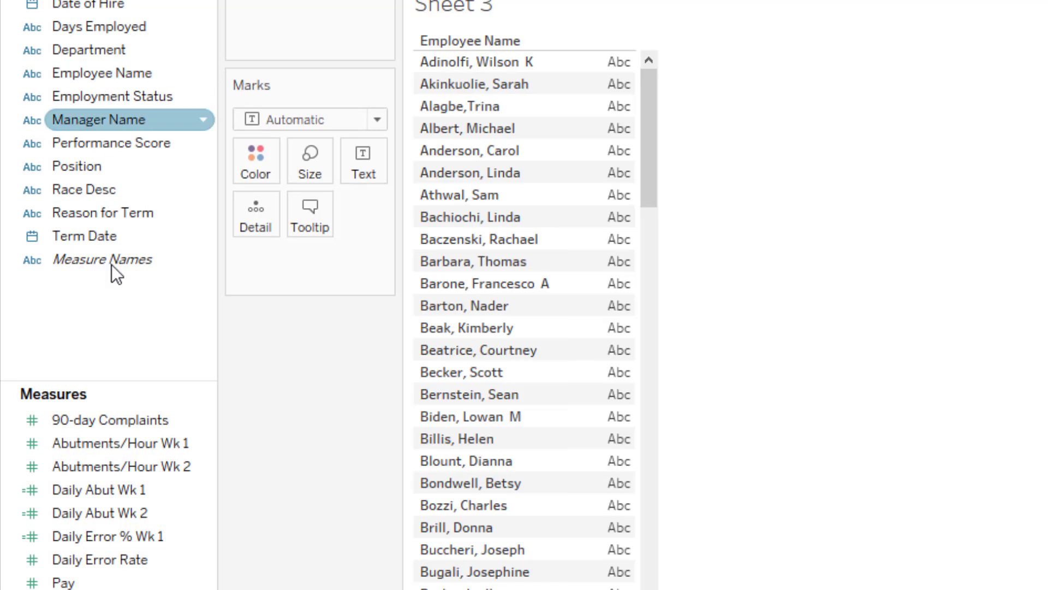
double_click(94, 451)
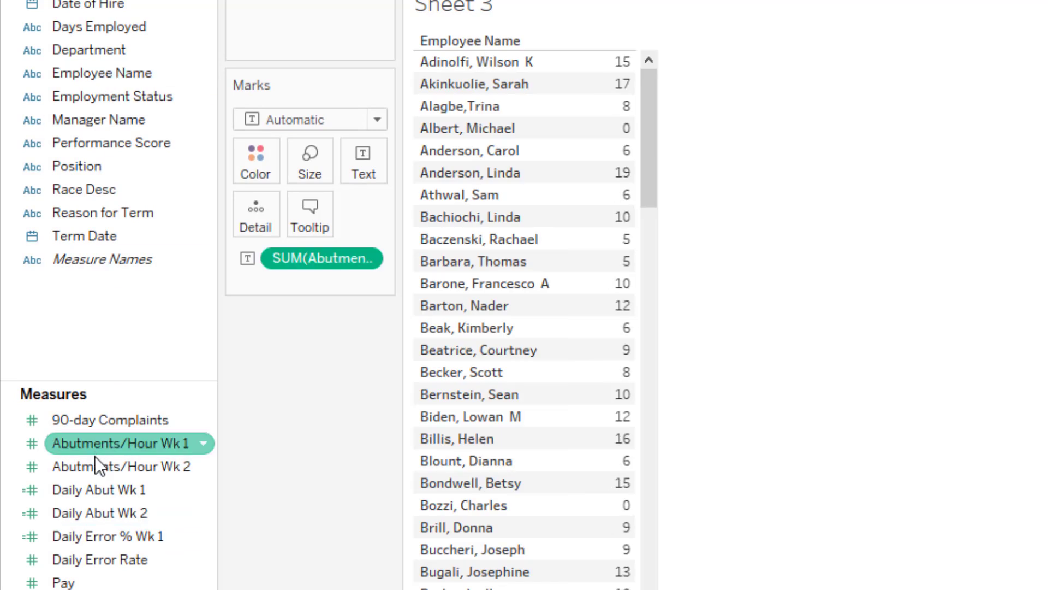
double_click(93, 471)
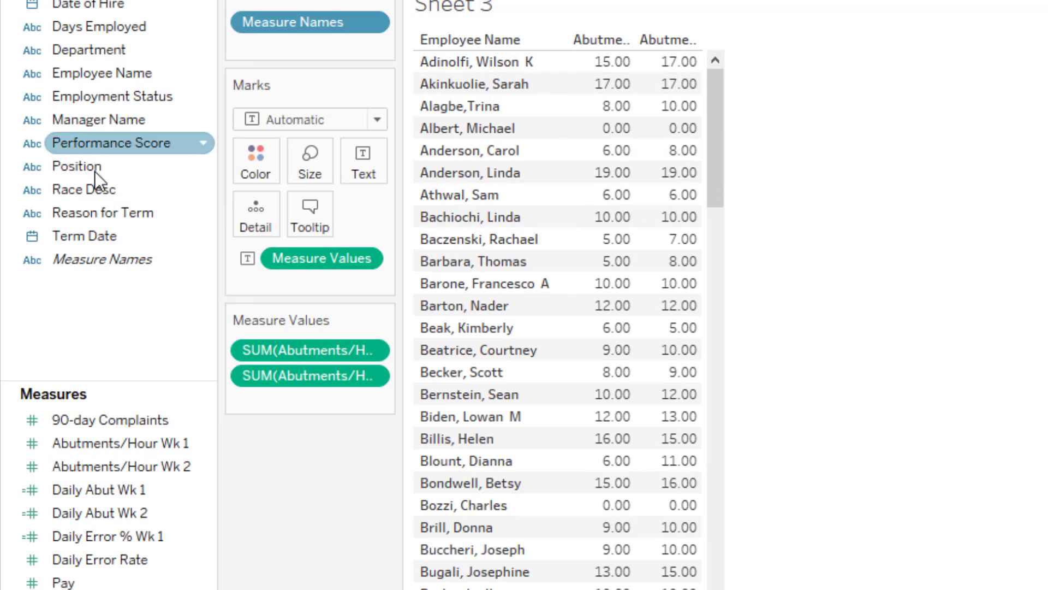
Step: Filter the table by Employment Status to include only Active employees
left_click_drag(104, 97, 306, 42)
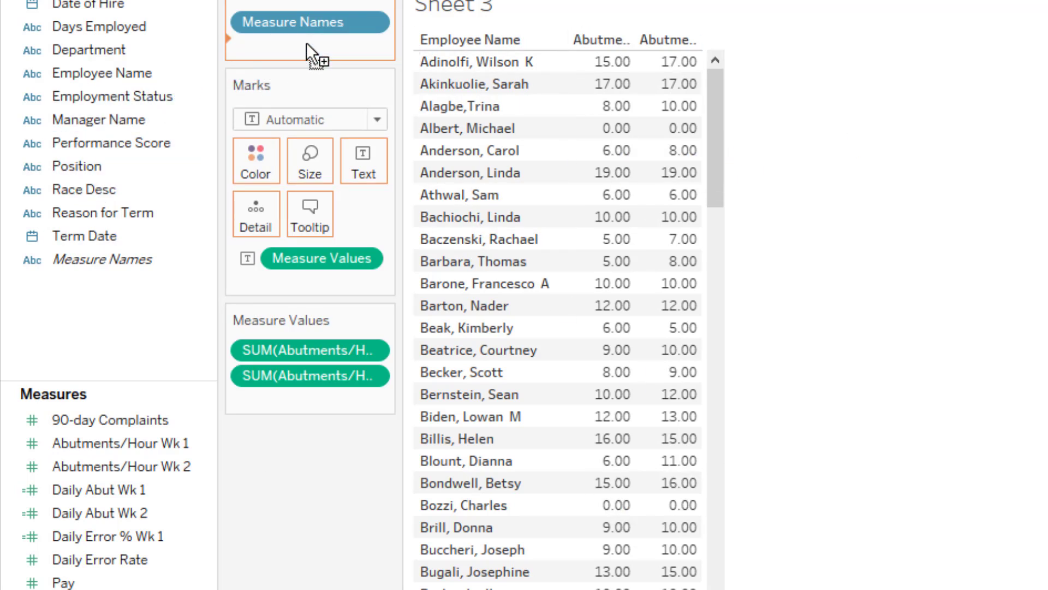
left_click(852, 232)
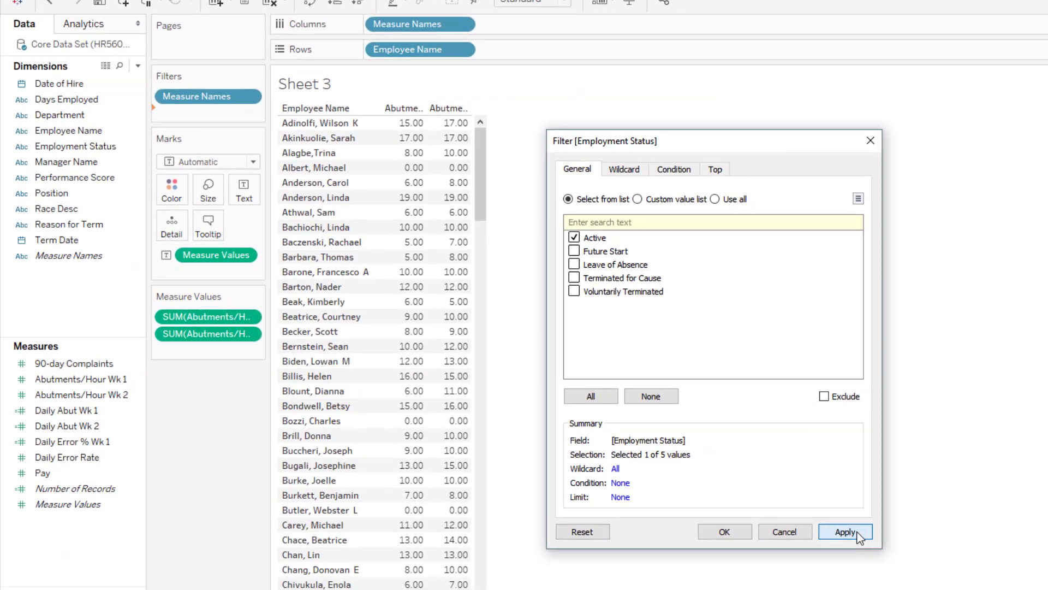
left_click(1047, 589)
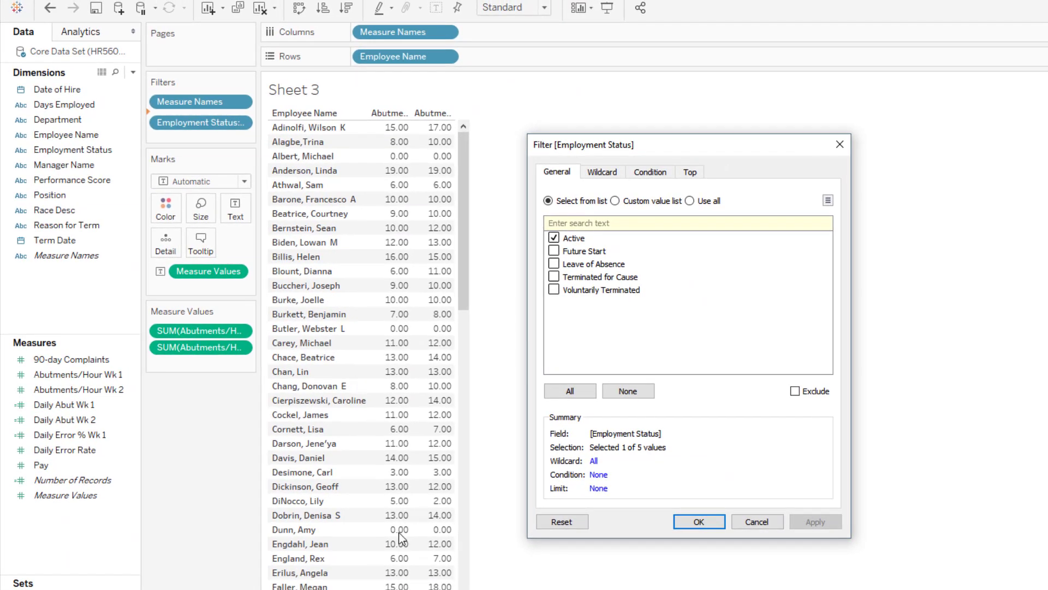
left_click(700, 520)
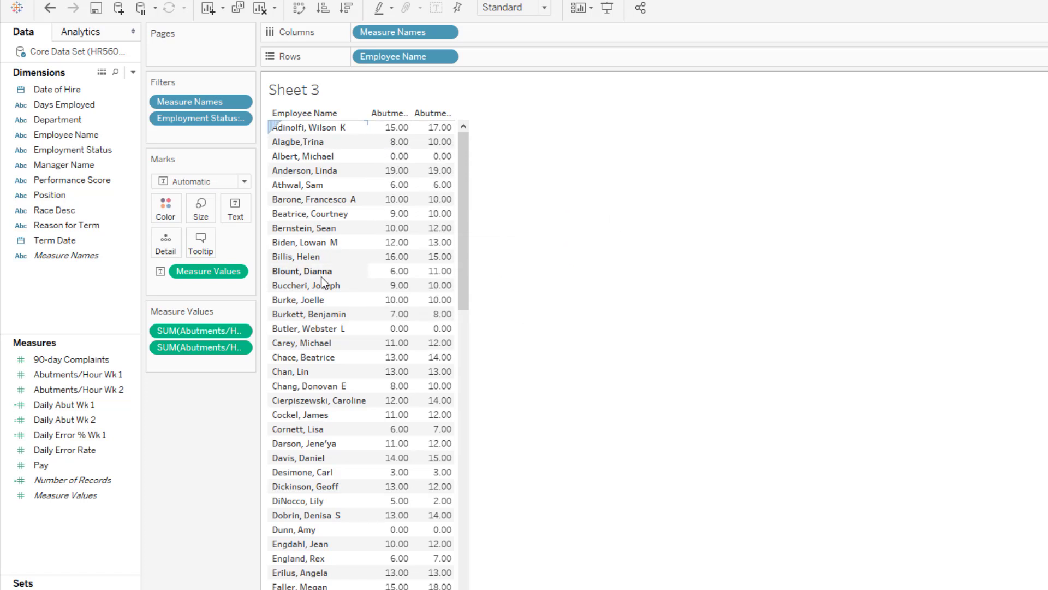
scroll(324, 281, "down", 2)
scroll(326, 325, "up", 2)
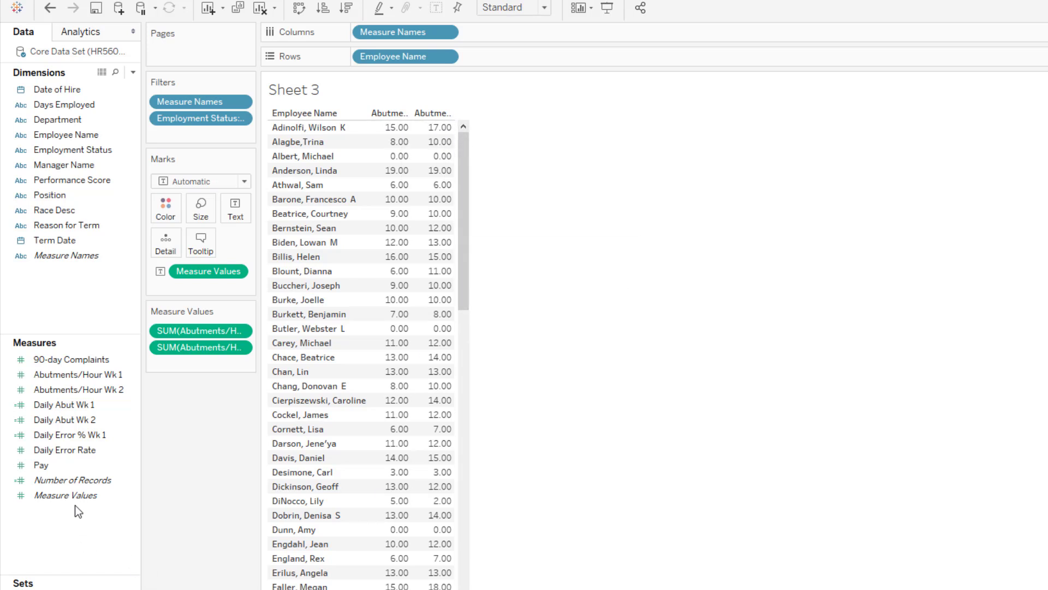
Step: Add the Daily Error Rate measure to the table and sort the employees by it in descending order
double_click(54, 450)
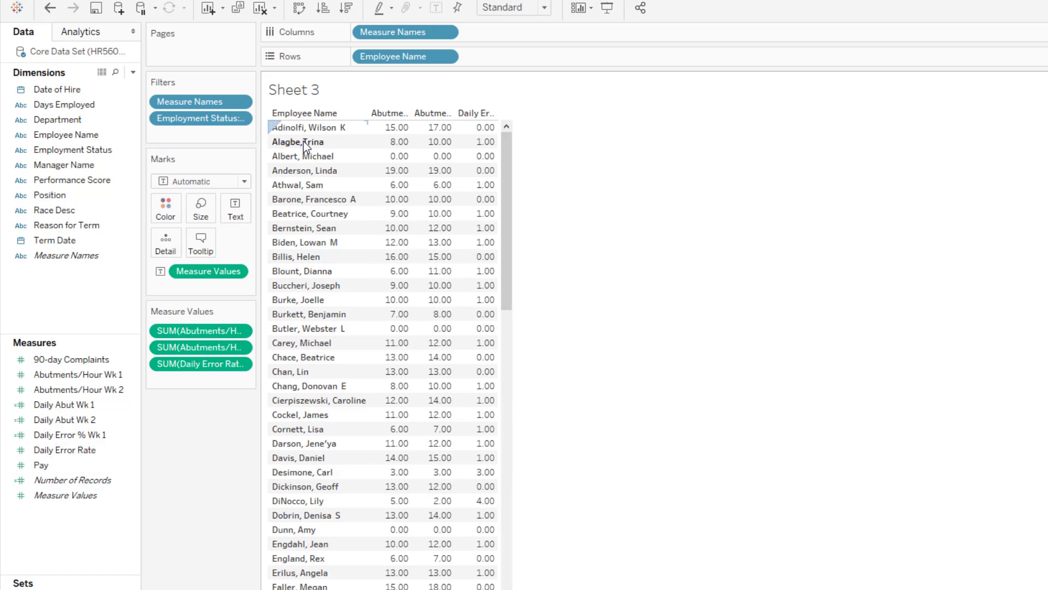
mouse_move(479, 146)
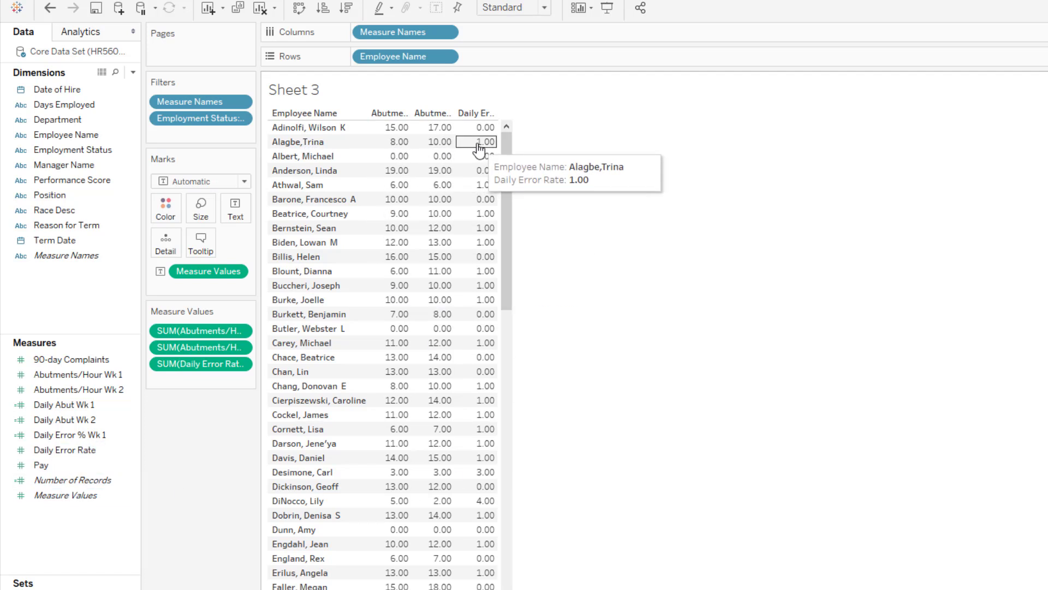
left_click(488, 113)
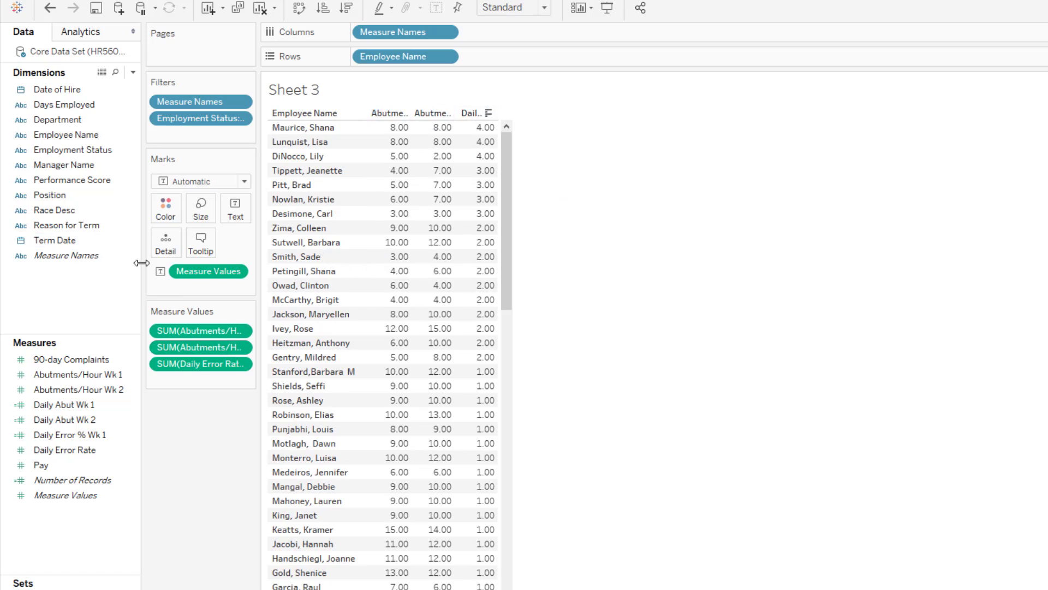
left_click_drag(141, 263, 135, 263)
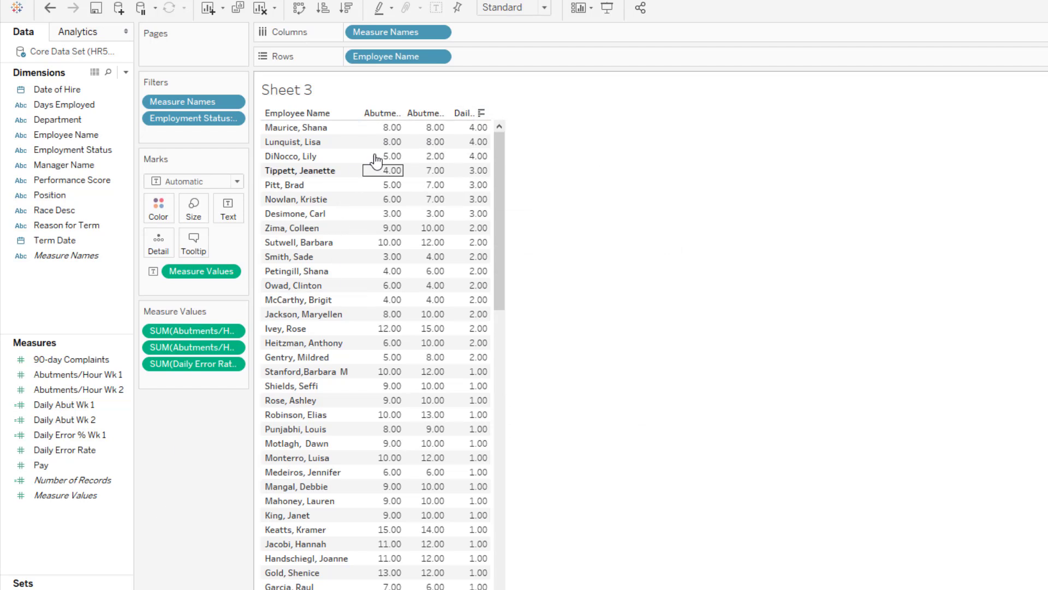
mouse_move(384, 130)
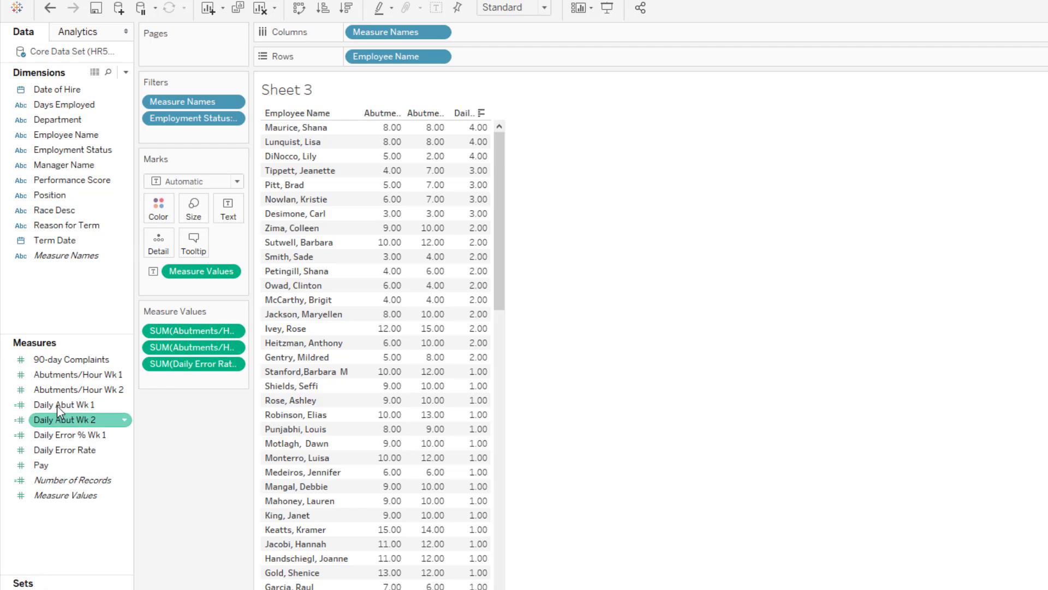
Step: Start a new calculated field among the measures and name it Dly Abut W1
right_click(56, 521)
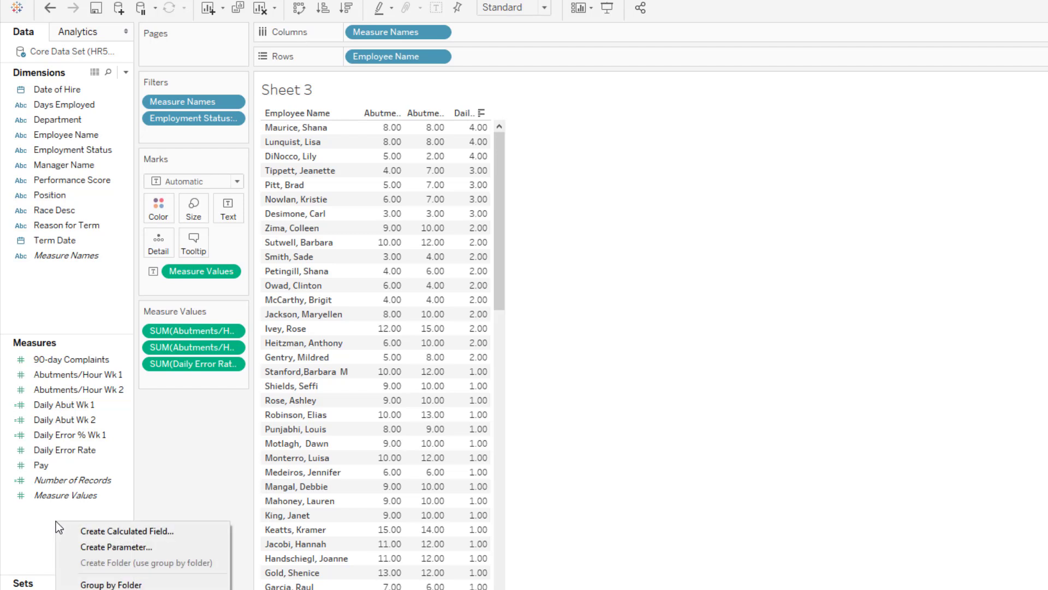
left_click(104, 530)
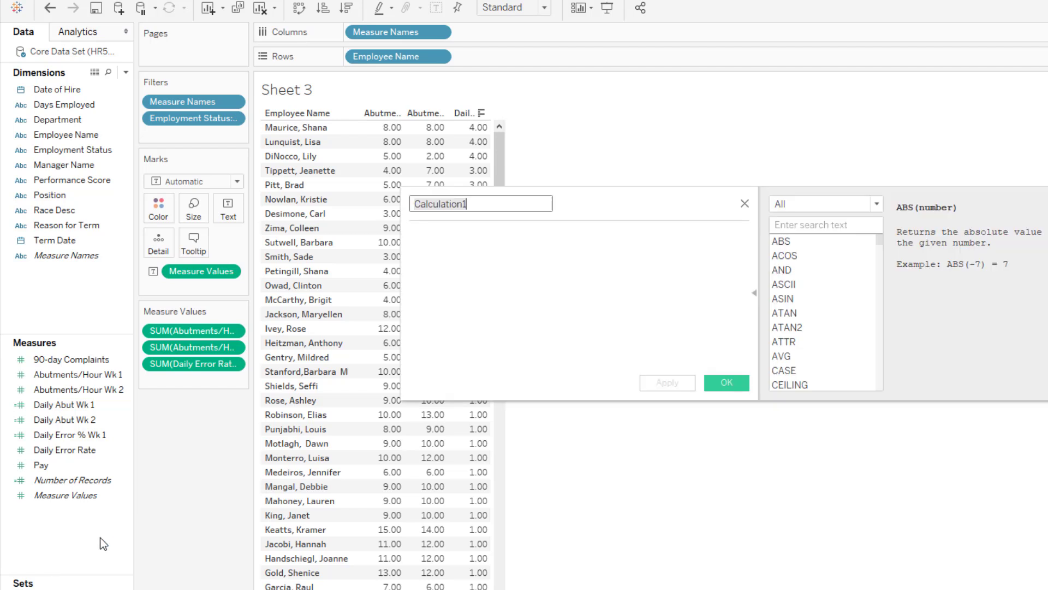
type("D")
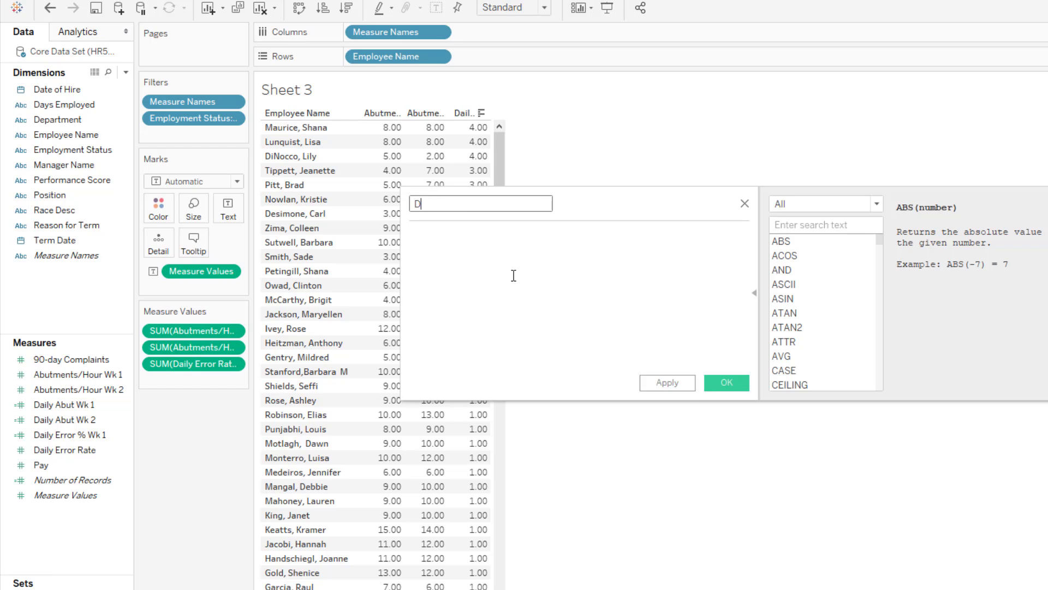
type("ly Abut W1")
Step: Define the Dly Abut W1 formula as [Abutments/Hour Wk 1] * 7.5 and save the calculated field
left_click(475, 252)
type("Abut")
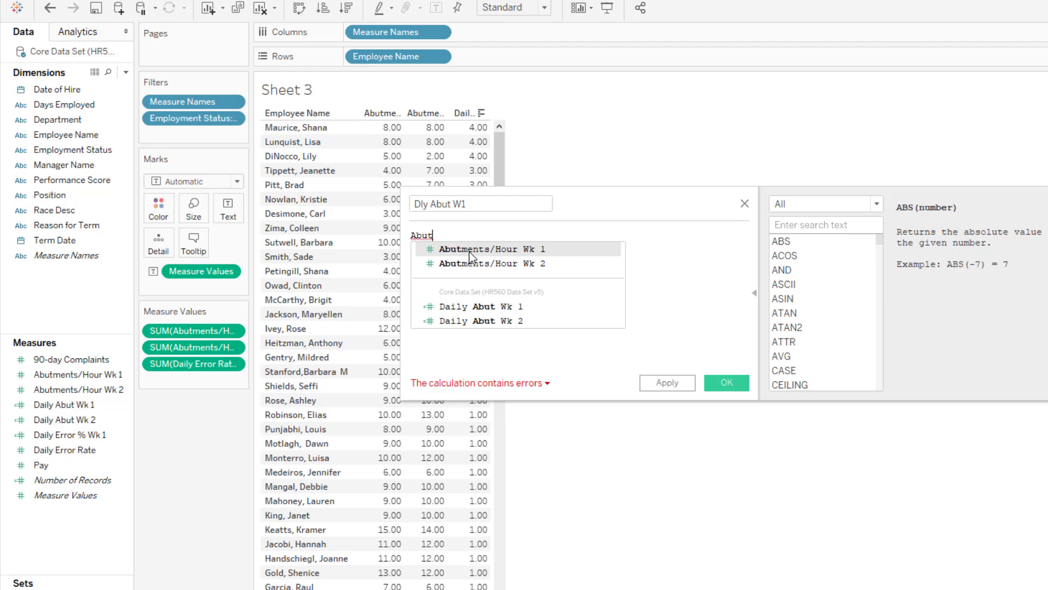
key("Return")
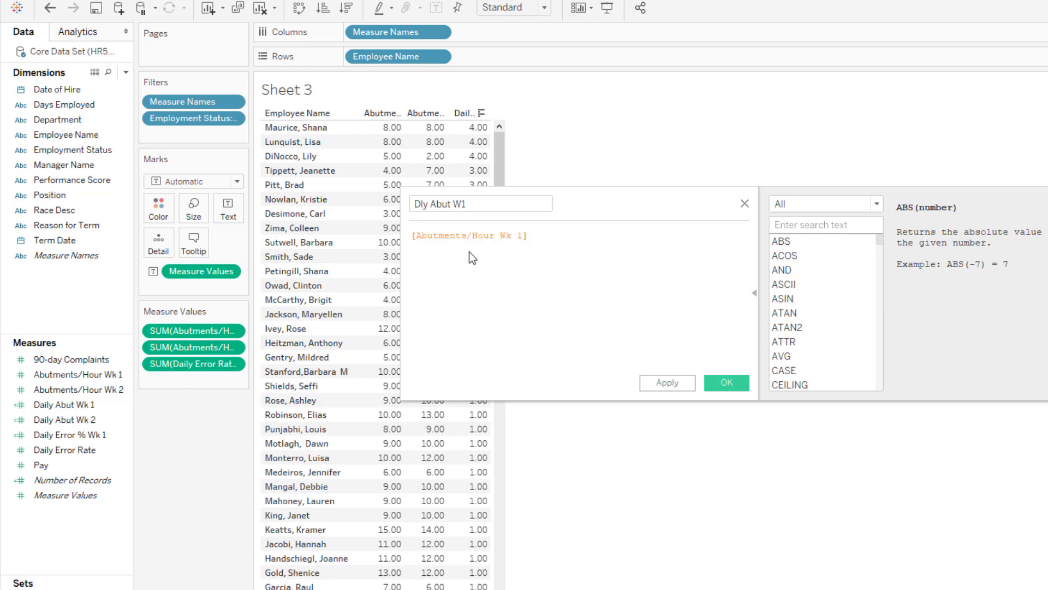
type("* 7.5")
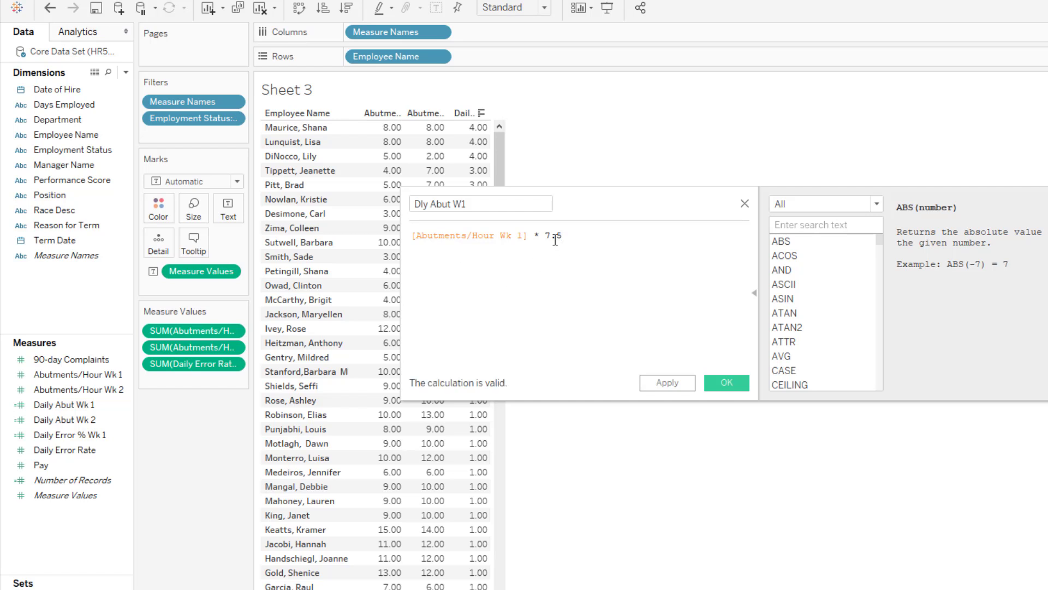
left_click_drag(545, 237, 565, 237)
type("7.5")
left_click_drag(545, 237, 565, 238)
left_click(565, 238)
left_click(667, 384)
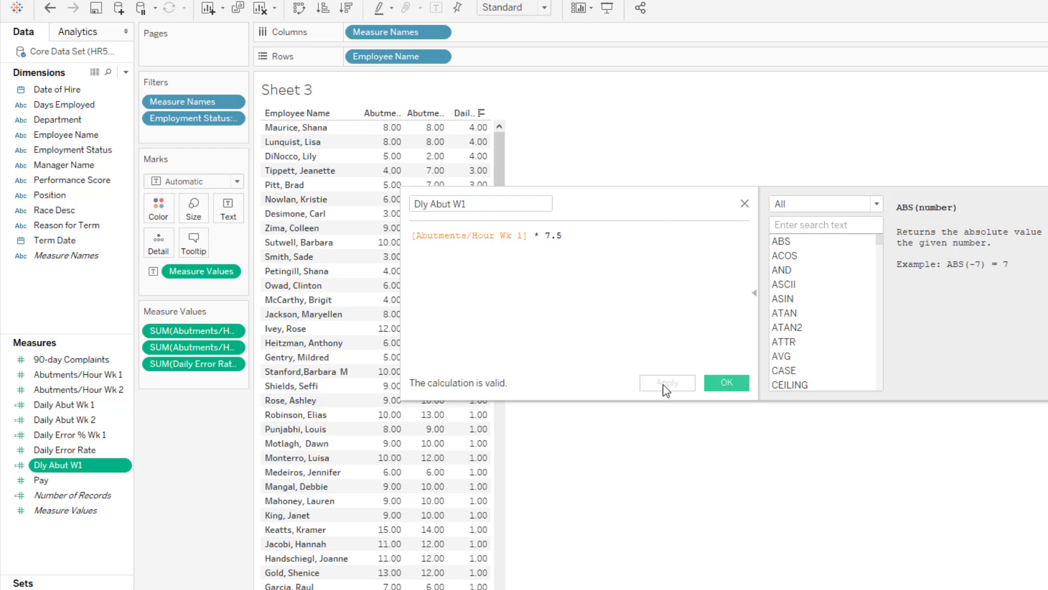
left_click(735, 385)
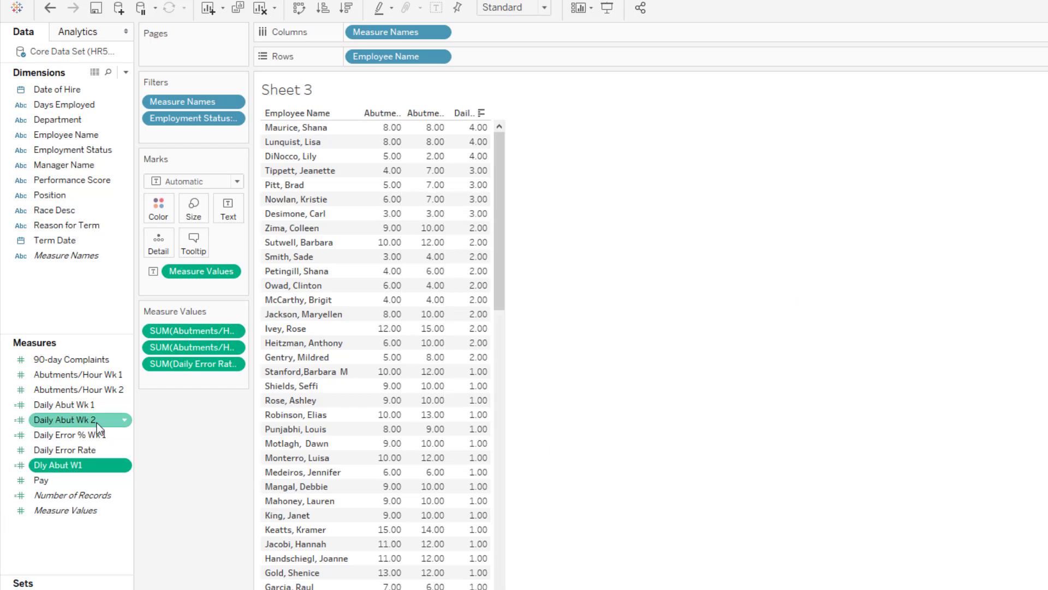
Step: Start another calculated field and name it Dly Abut W2
right_click(54, 538)
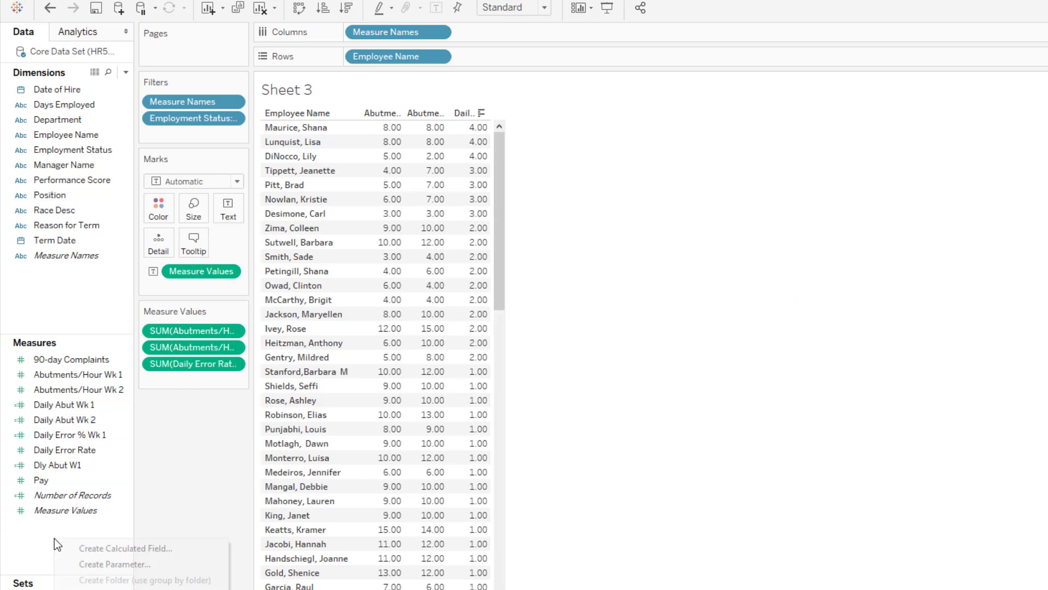
left_click(109, 548)
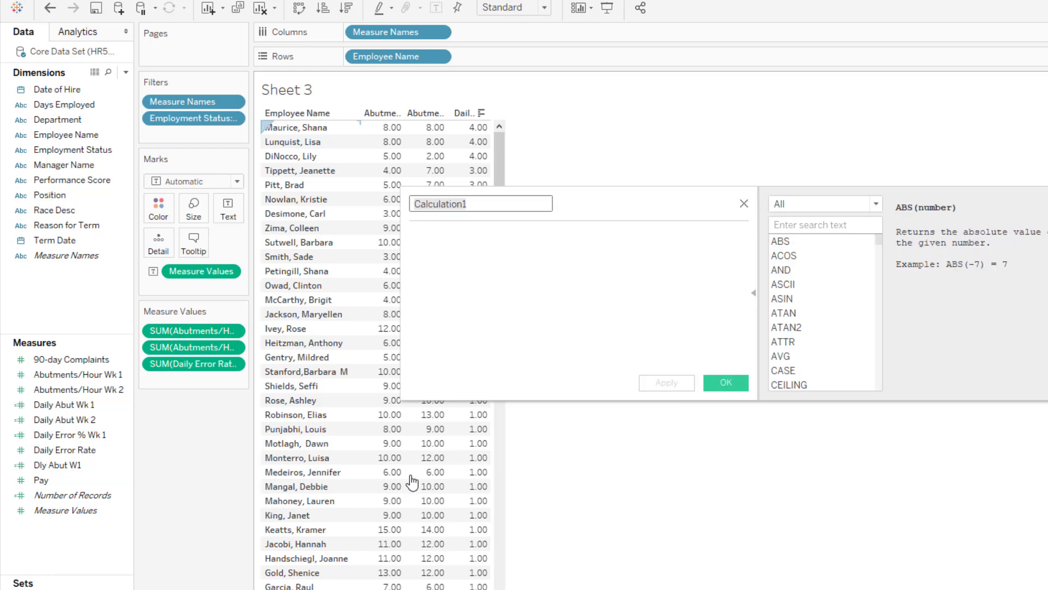
mouse_move(413, 482)
type("Dly")
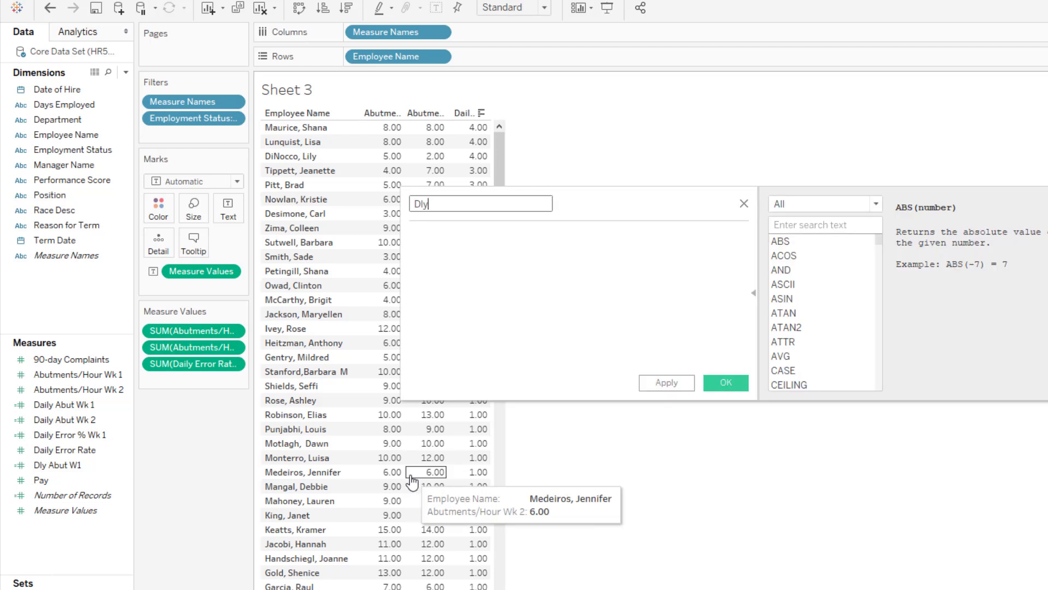
type(" Abut W2")
Step: Define the Dly Abut W2 formula as [Abutments/Hour Wk 2] * 7.5 and save the calculated field
left_click(474, 250)
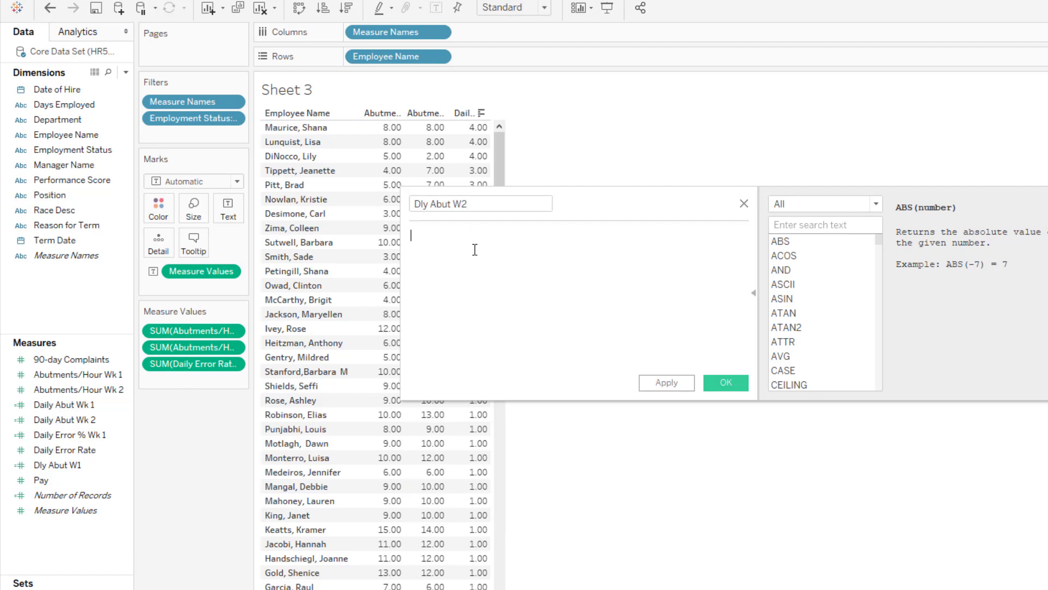
type("Abut")
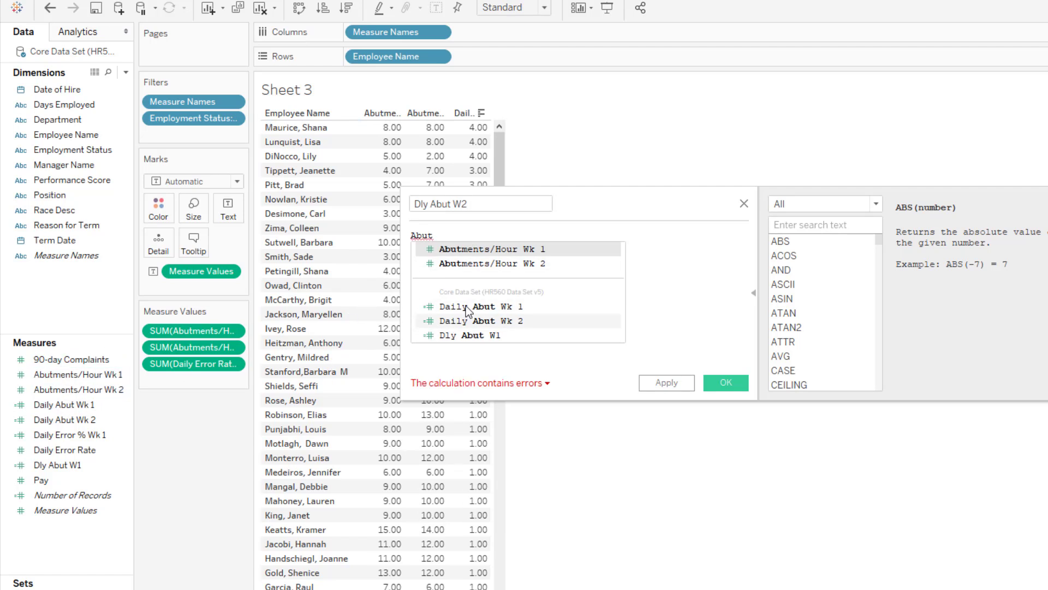
double_click(482, 264)
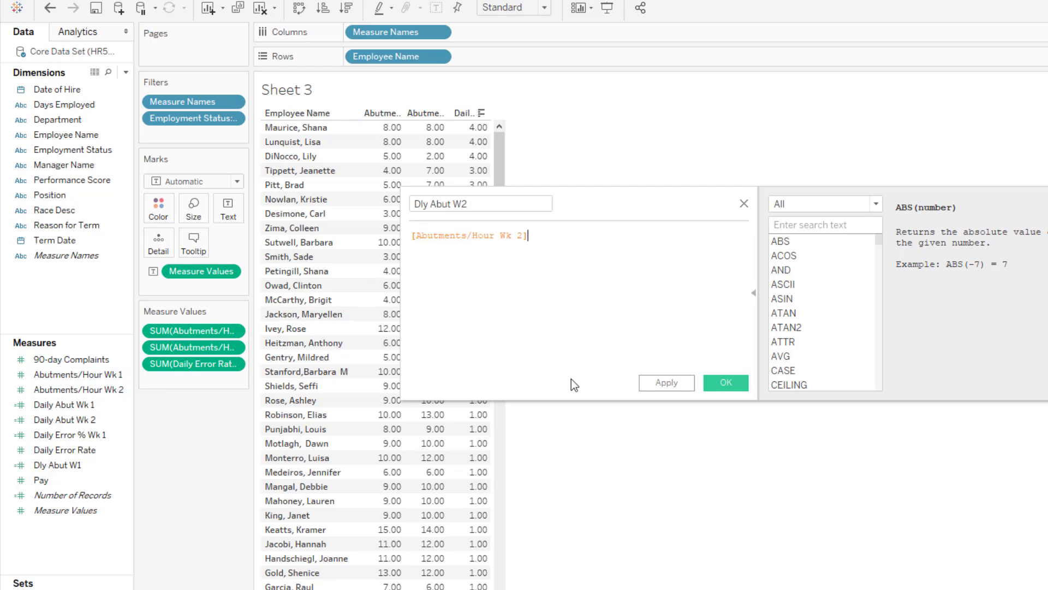
type("* 7.5")
left_click(685, 383)
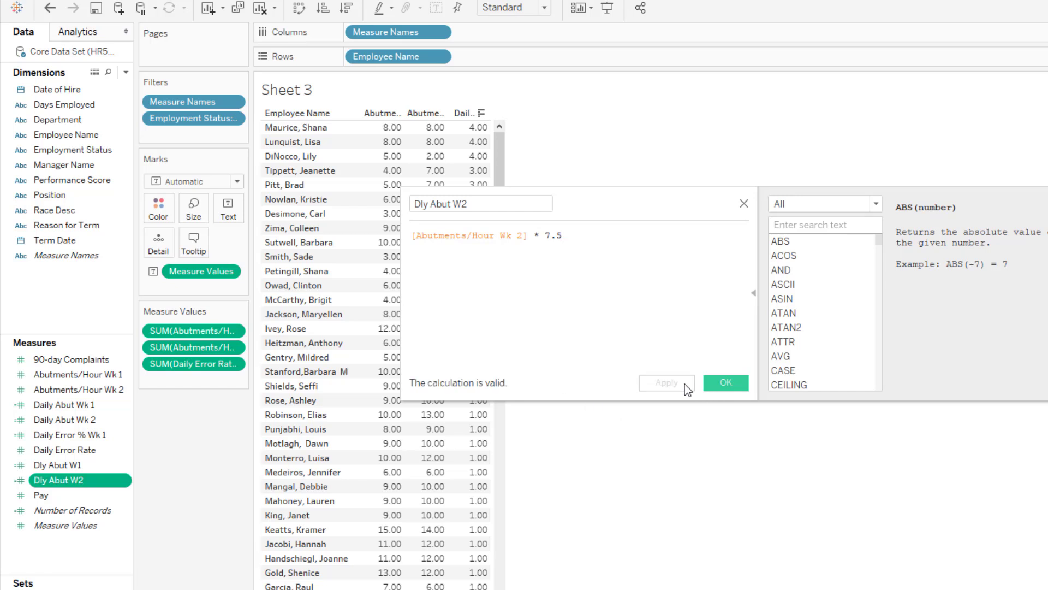
left_click(728, 382)
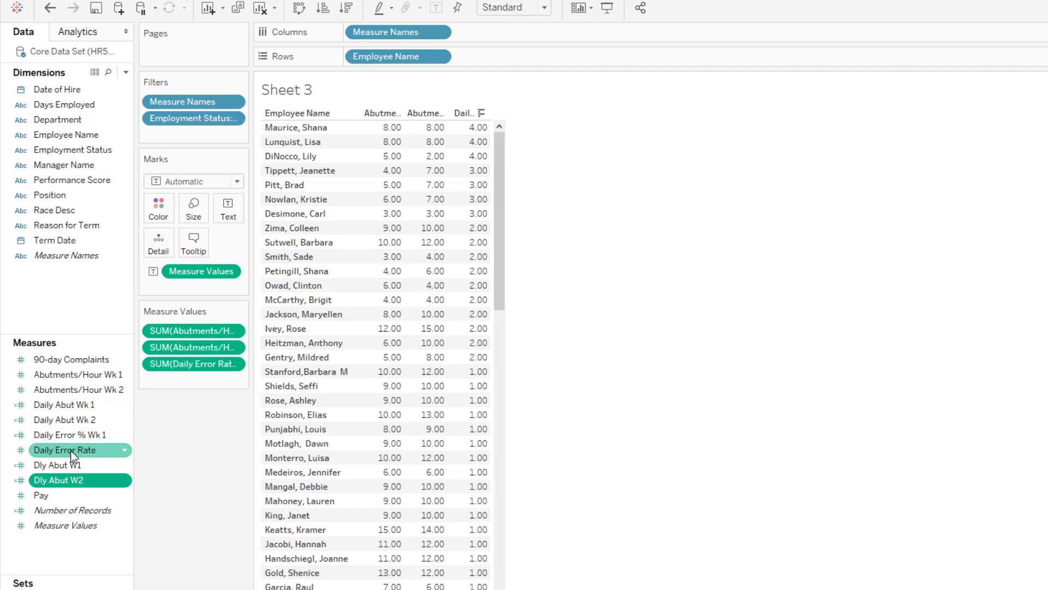
Step: Start a third calculated field and name it Dly Error Pctg Wk 1
right_click(48, 552)
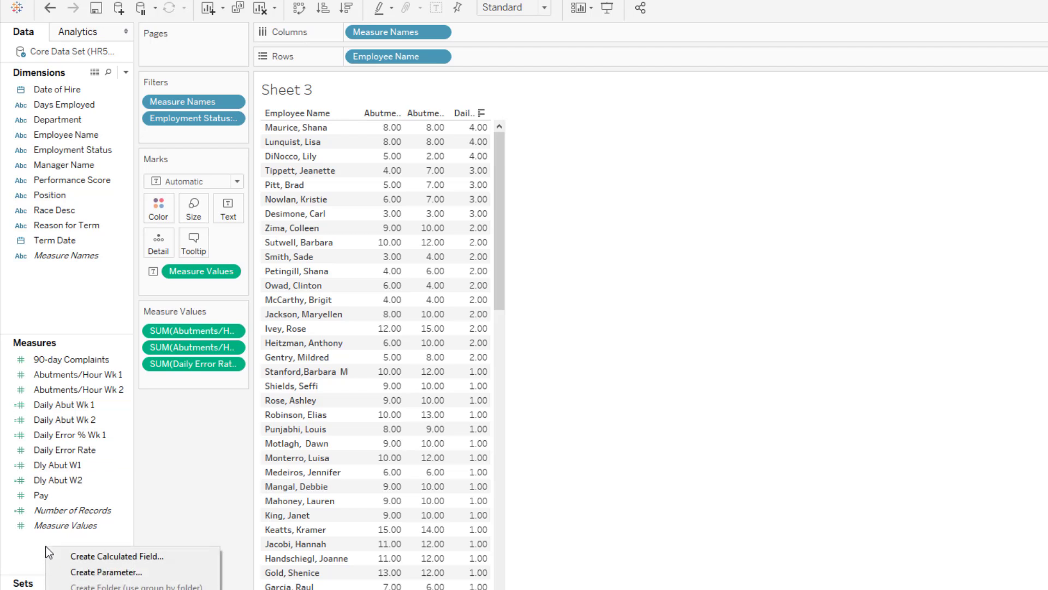
left_click(109, 556)
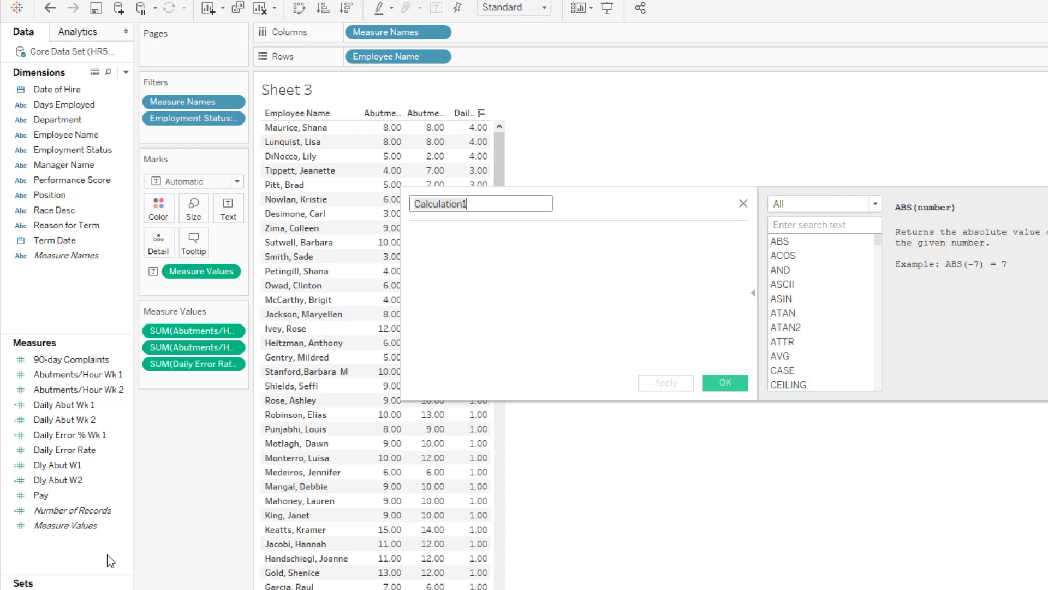
type("Dly Err")
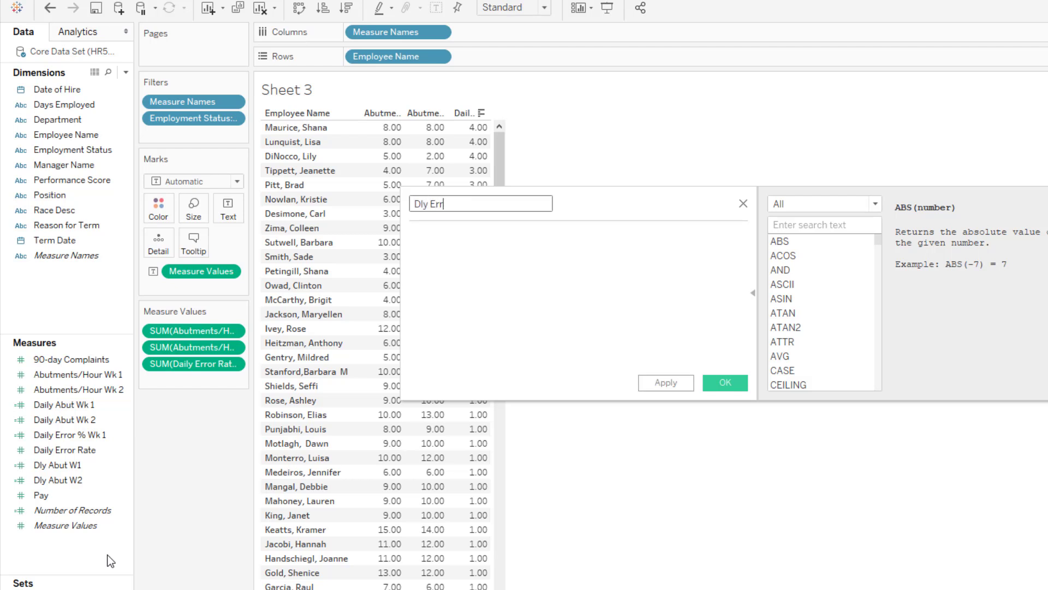
type("or Pctg Wk 1")
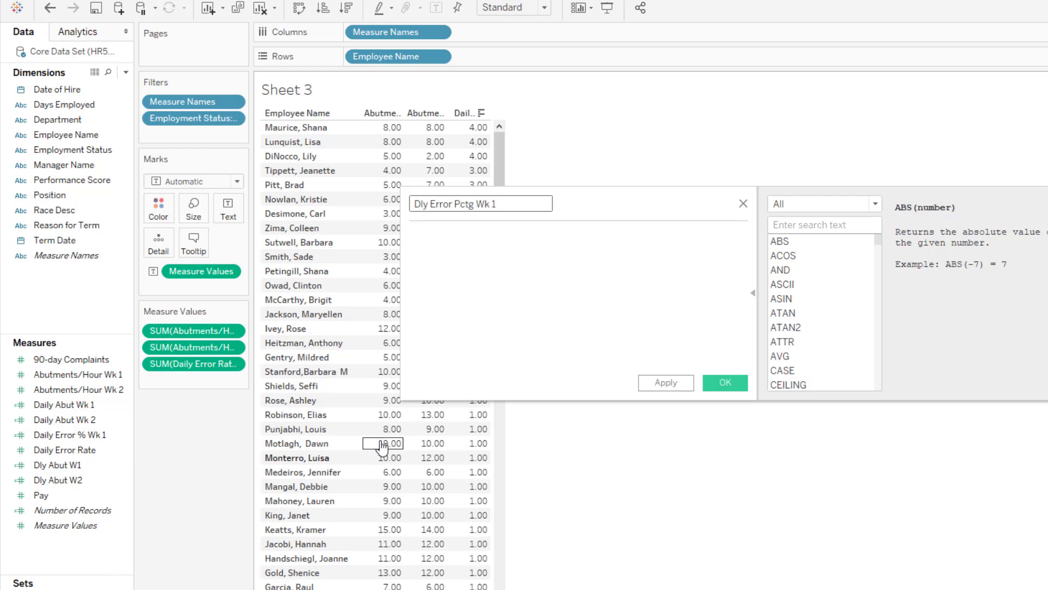
Step: Define the Dly Error Pctg Wk 1 formula as [Daily Error Rate] / [Daily Abut Wk 1] and save the calculated field
left_click(446, 240)
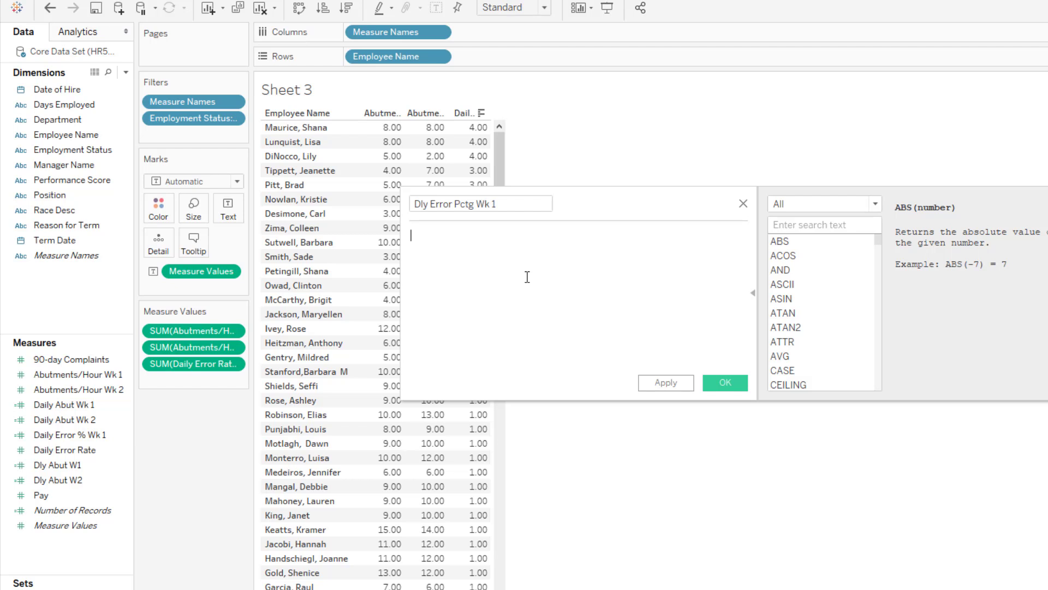
type("Da")
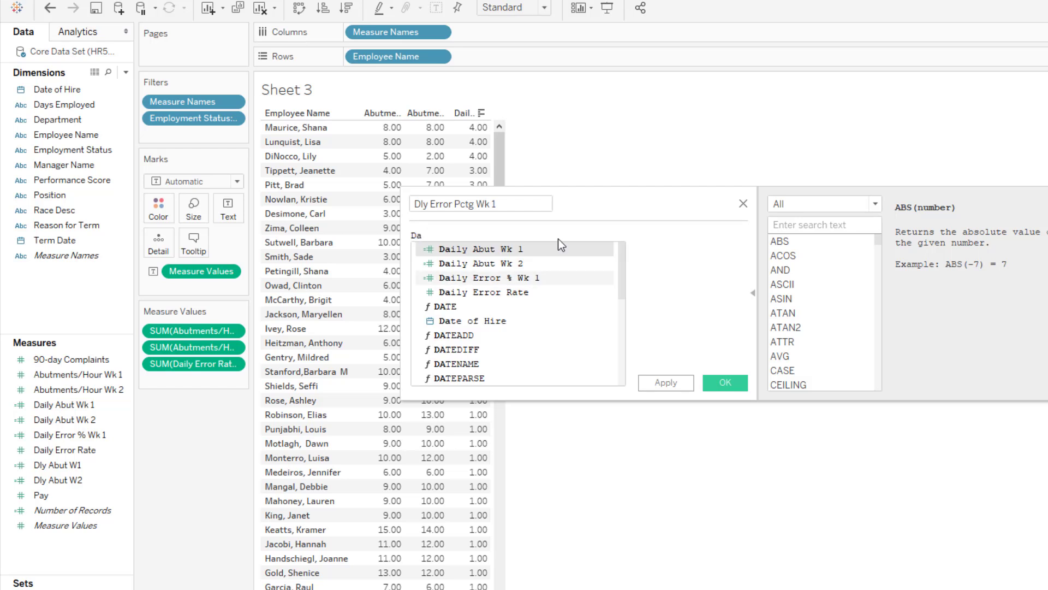
left_click(480, 292)
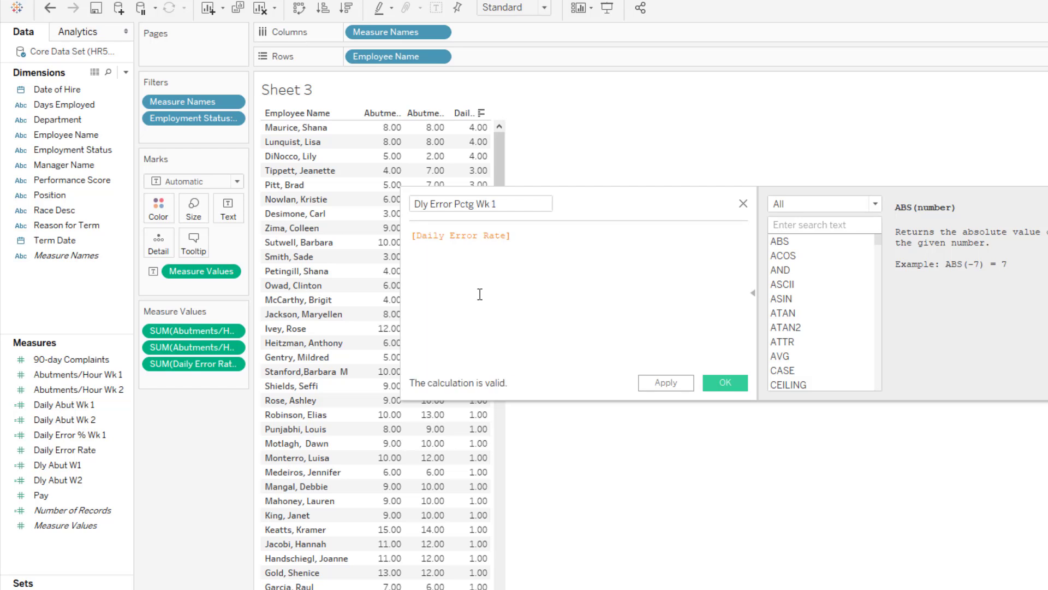
type("/")
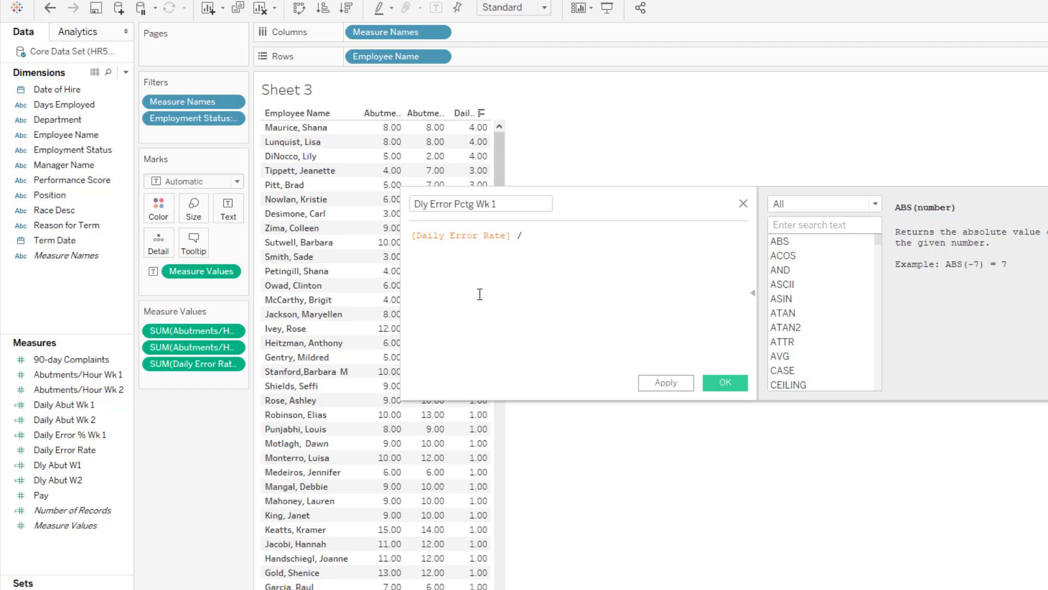
mouse_move(389, 129)
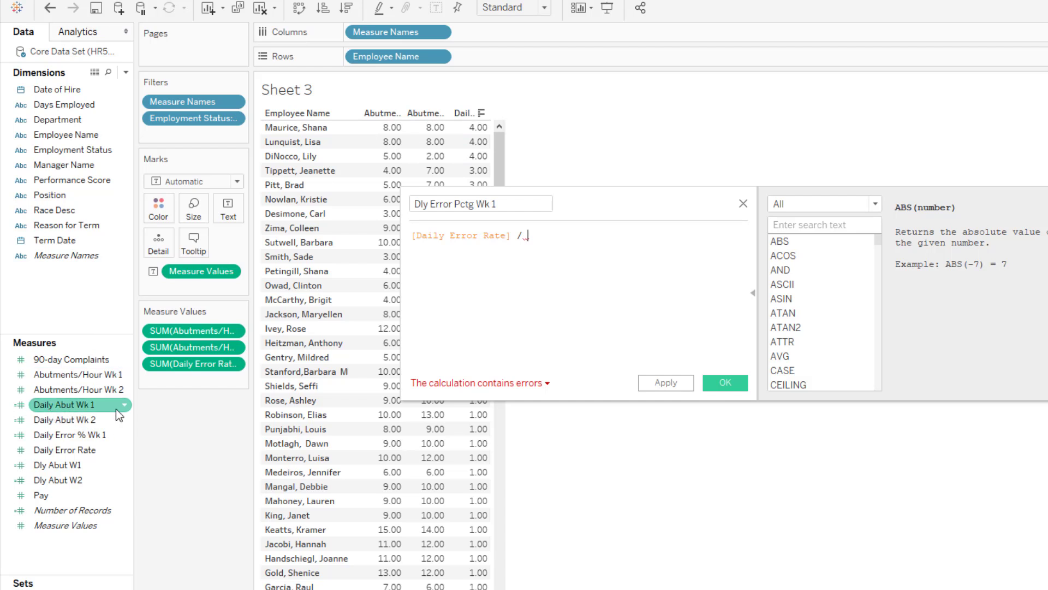
type("Daily")
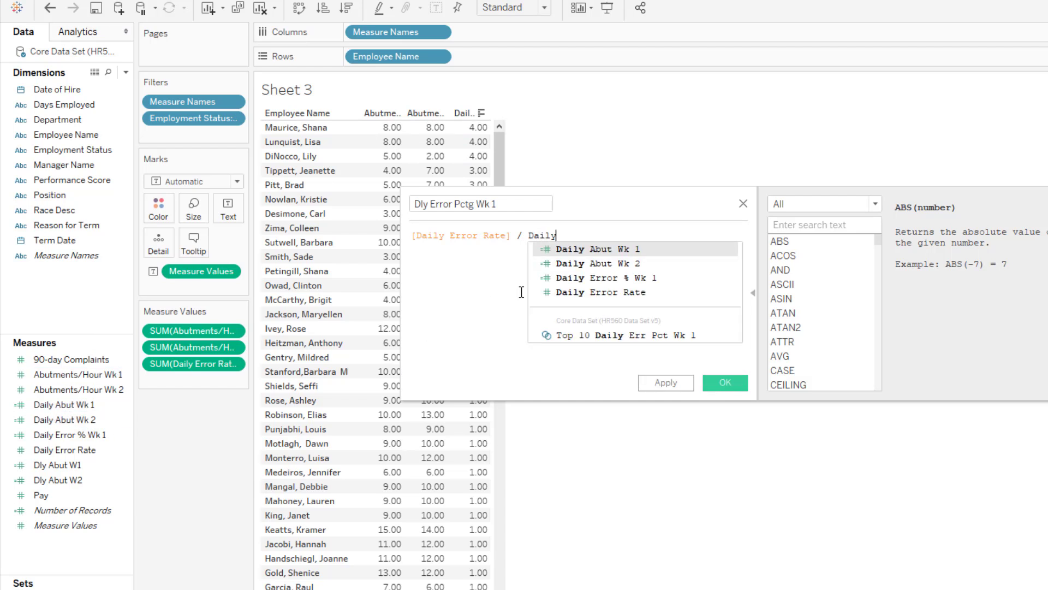
left_click(621, 249)
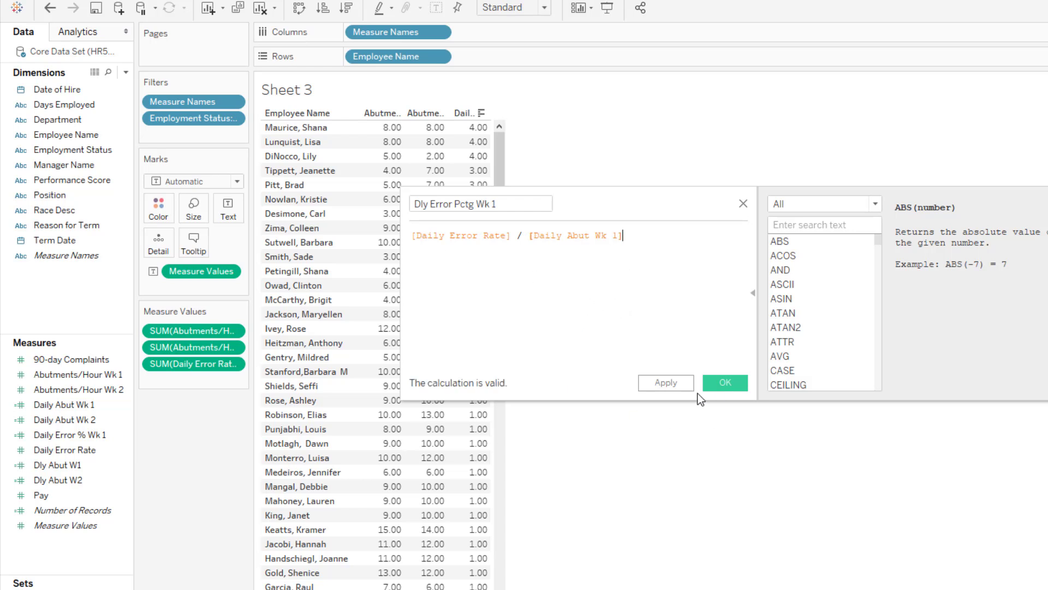
left_click(667, 382)
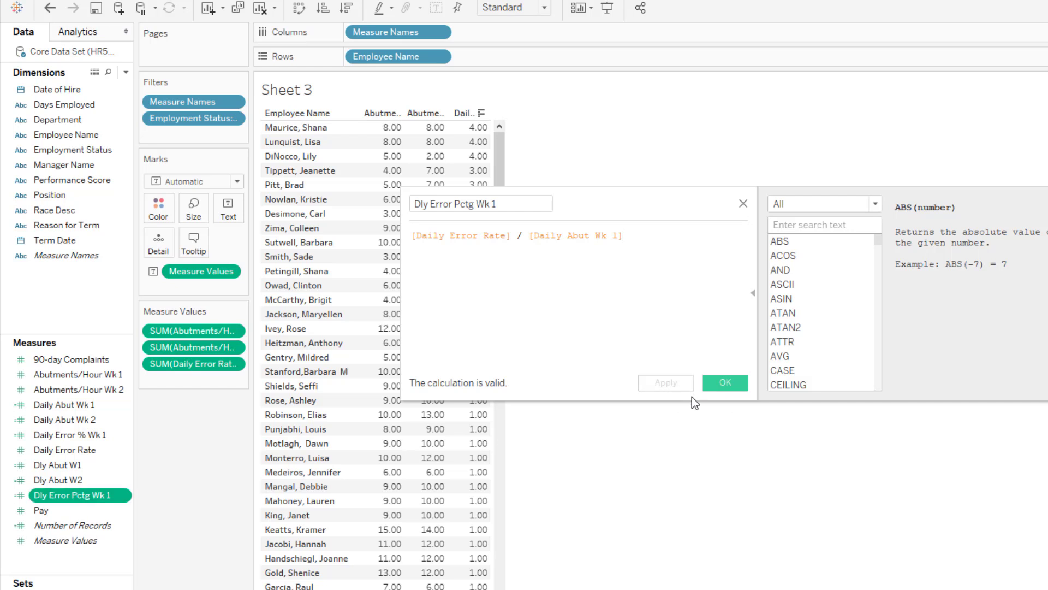
left_click(726, 382)
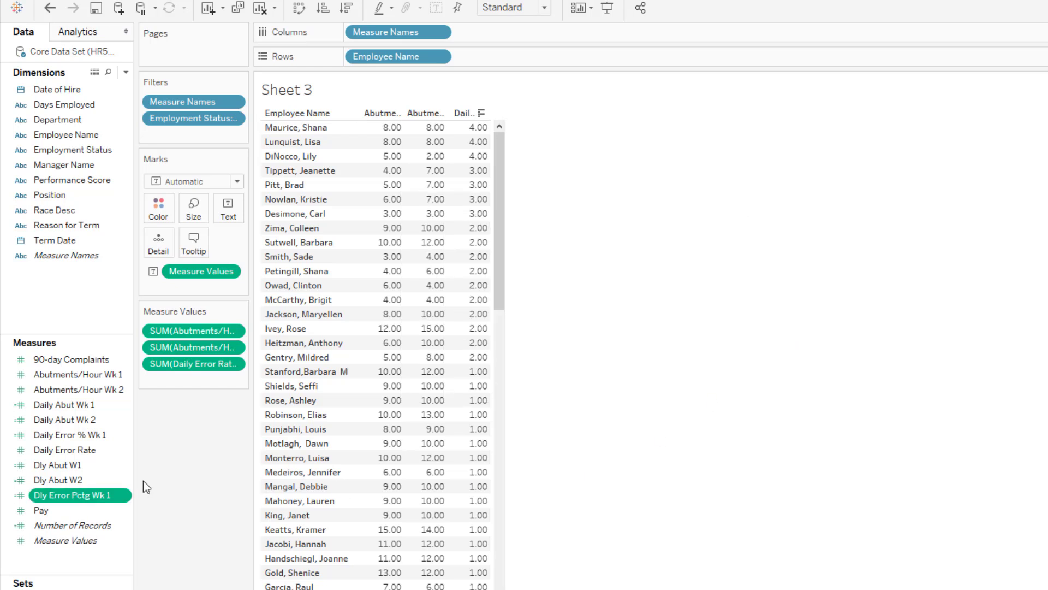
Step: Add Dly Error Pctg Wk 1 to the employee table and sort the employees by it in descending order
double_click(75, 496)
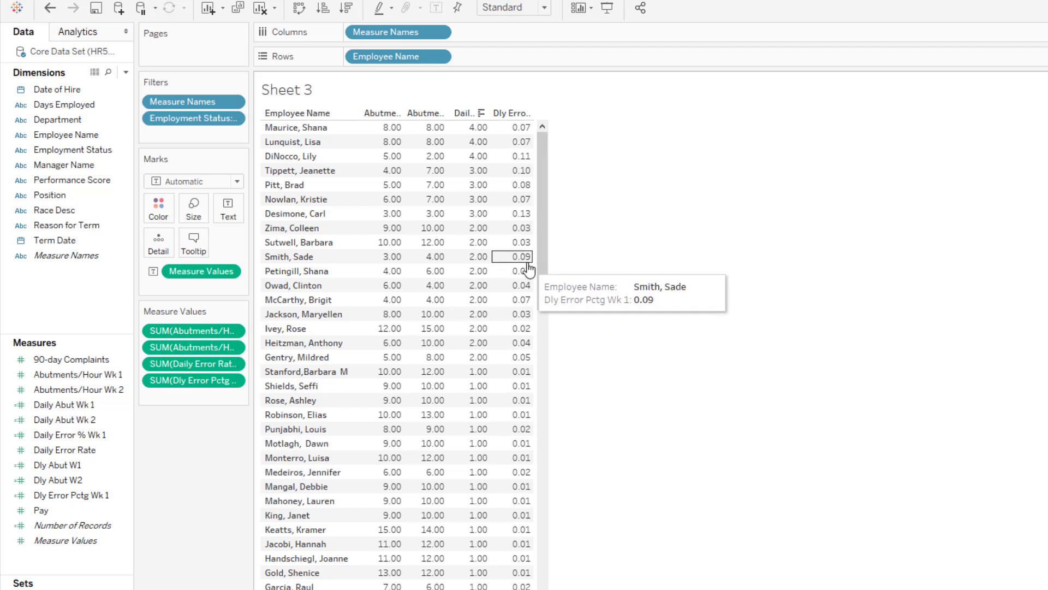
left_click(525, 113)
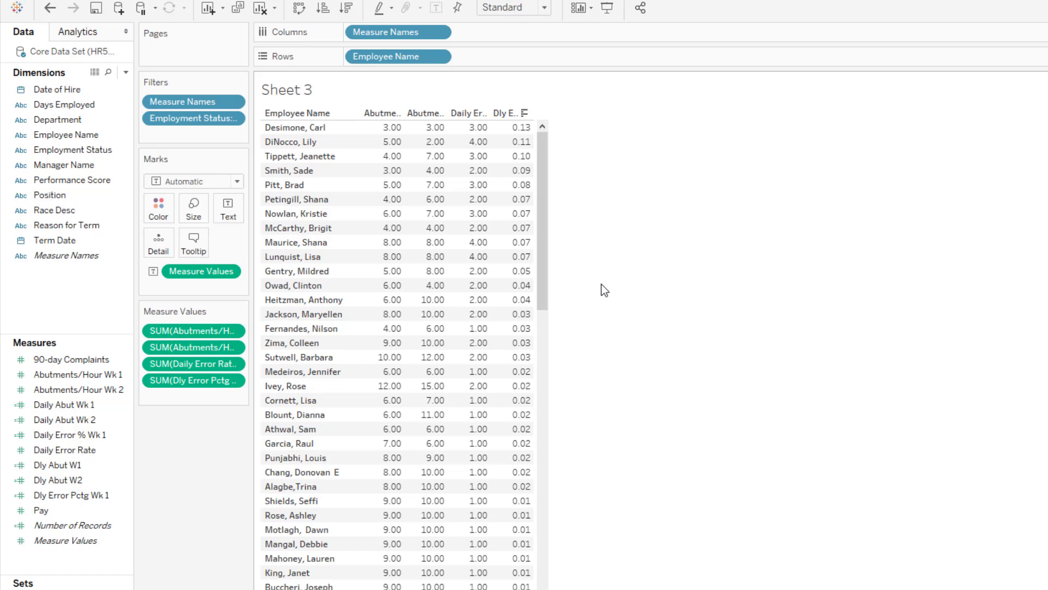
mouse_move(524, 149)
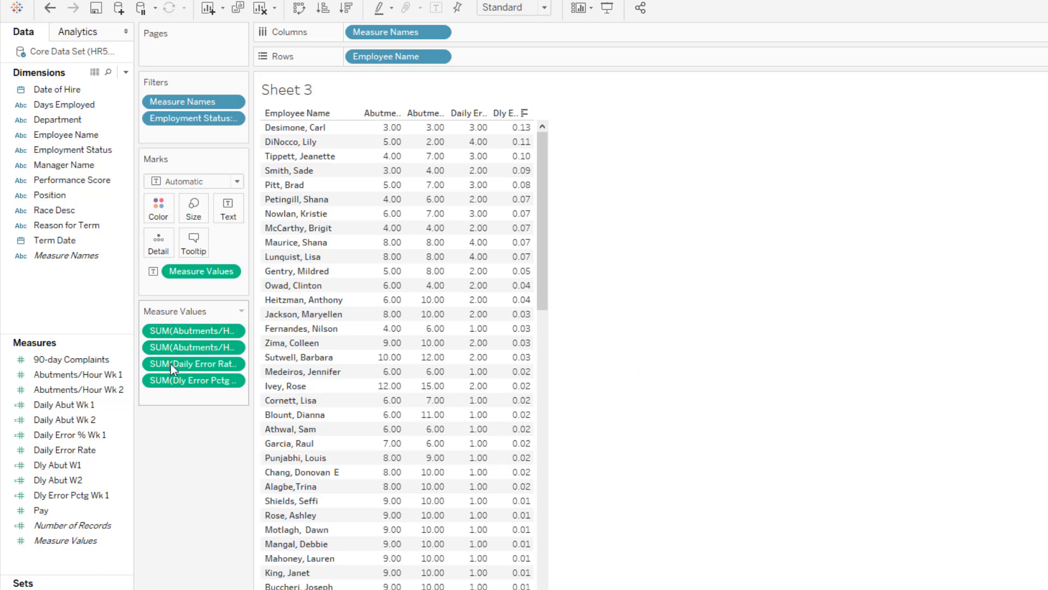
Step: Format the Dly Error Pctg Wk 1 values as percentages with 2 decimal places
left_click(234, 380)
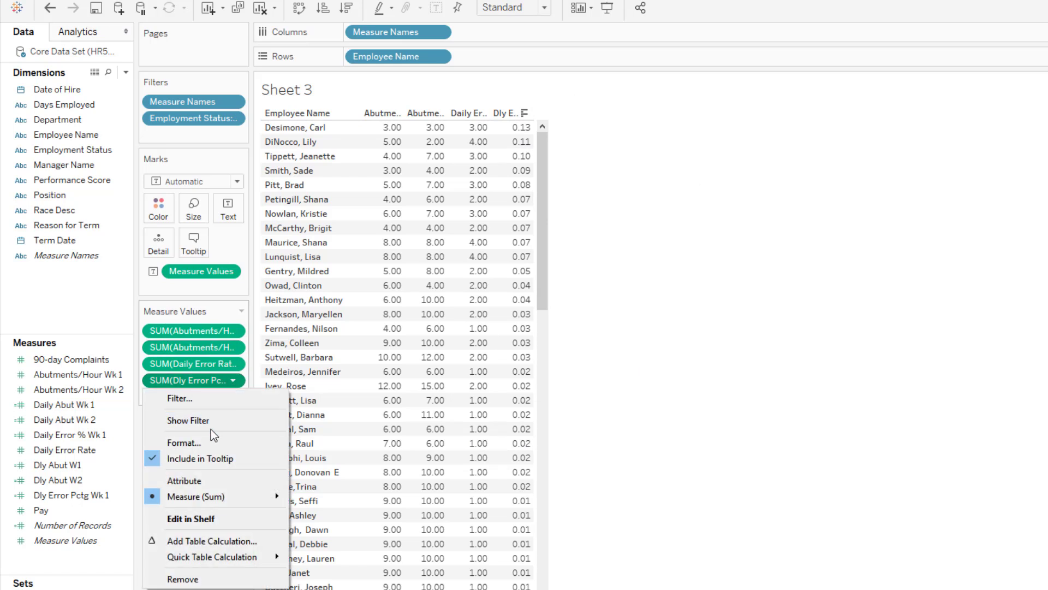
left_click(234, 381)
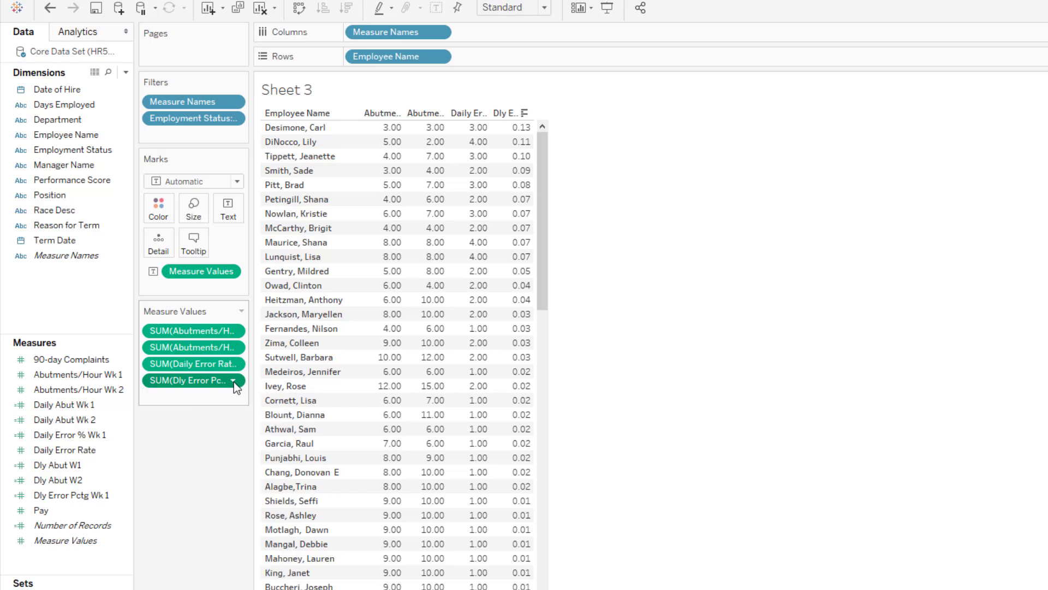
left_click(234, 381)
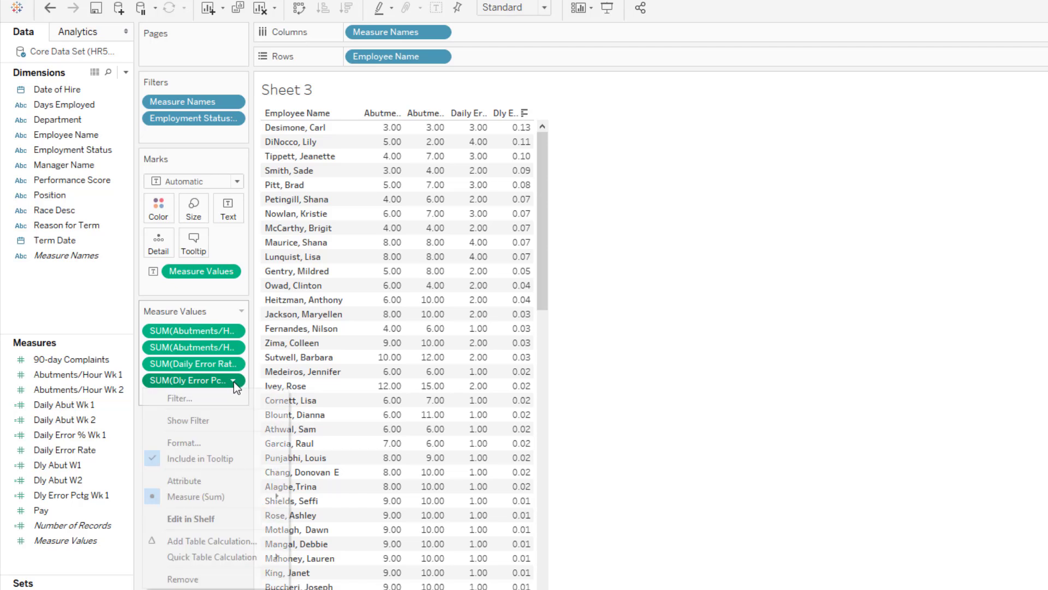
left_click(191, 441)
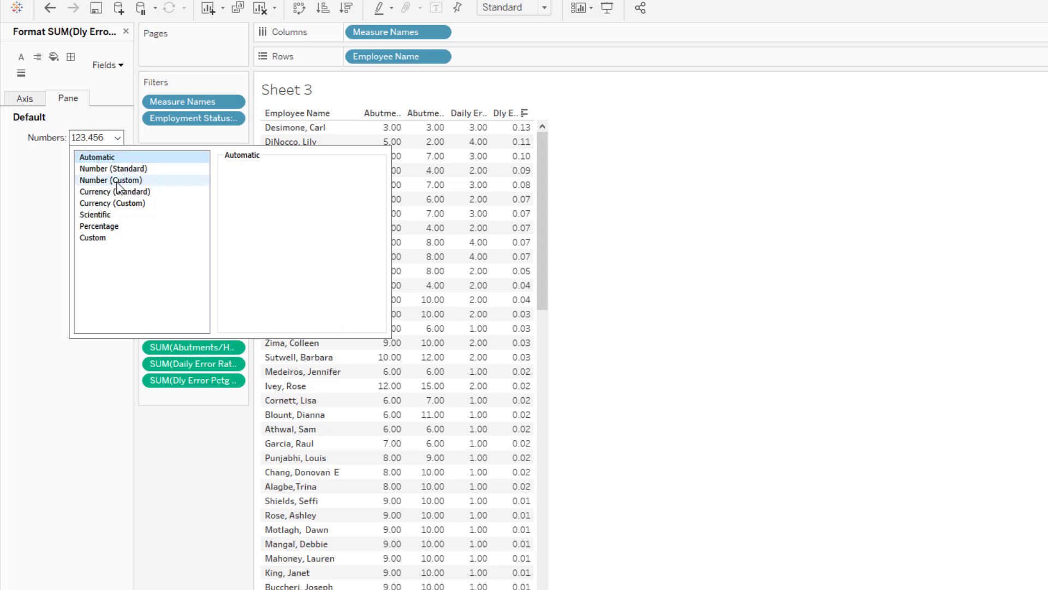
left_click(111, 227)
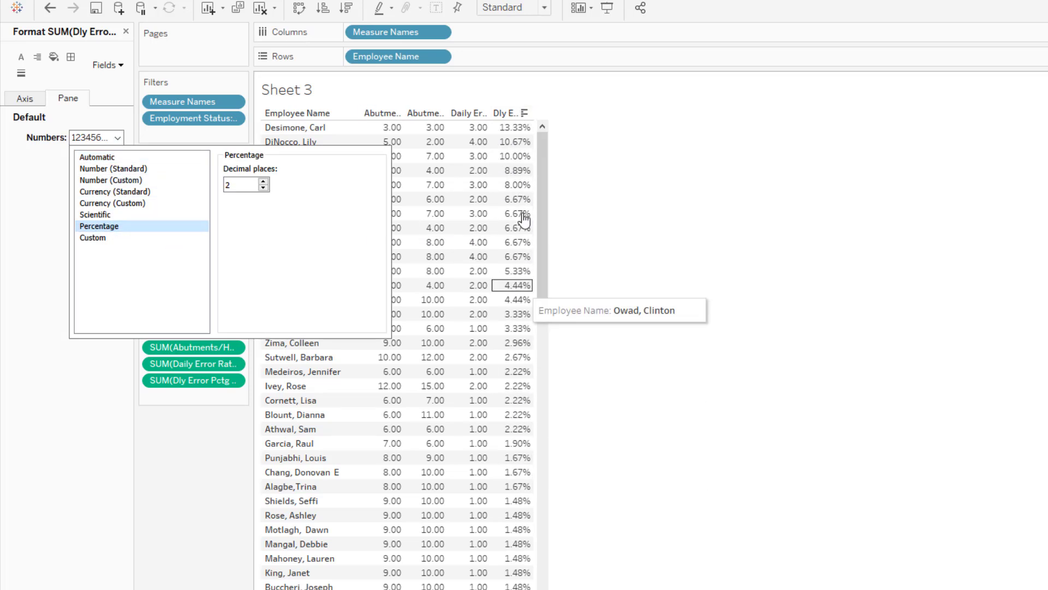
left_click(264, 183)
left_click(263, 188)
left_click(264, 187)
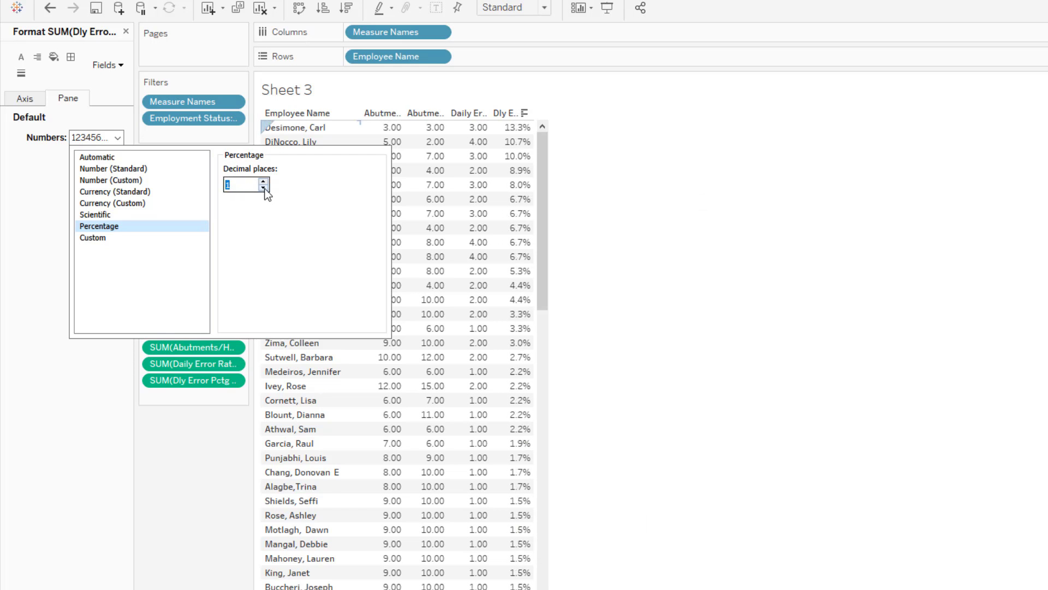
left_click(263, 181)
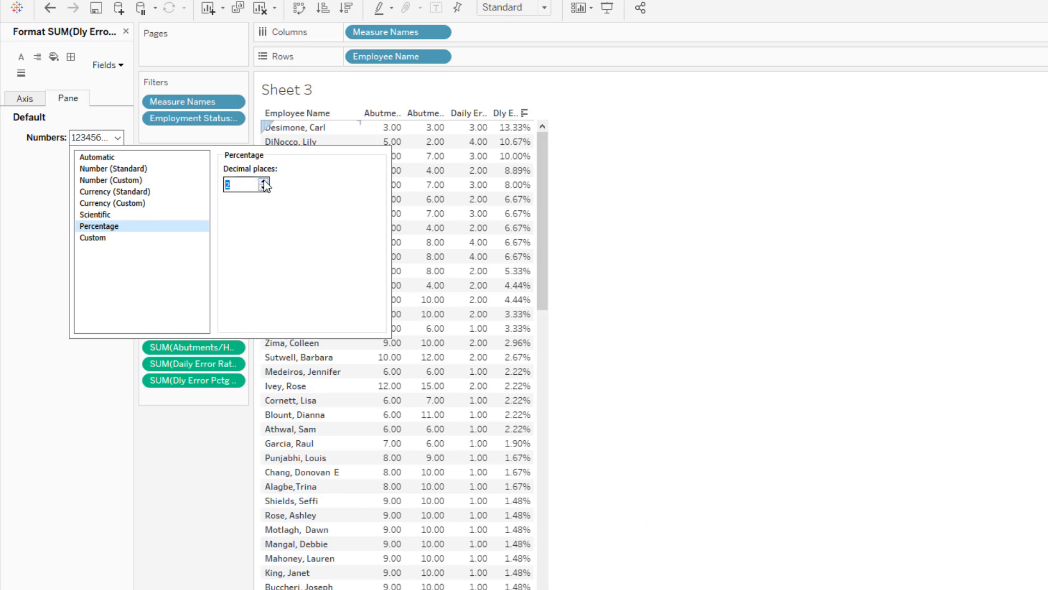
left_click(80, 398)
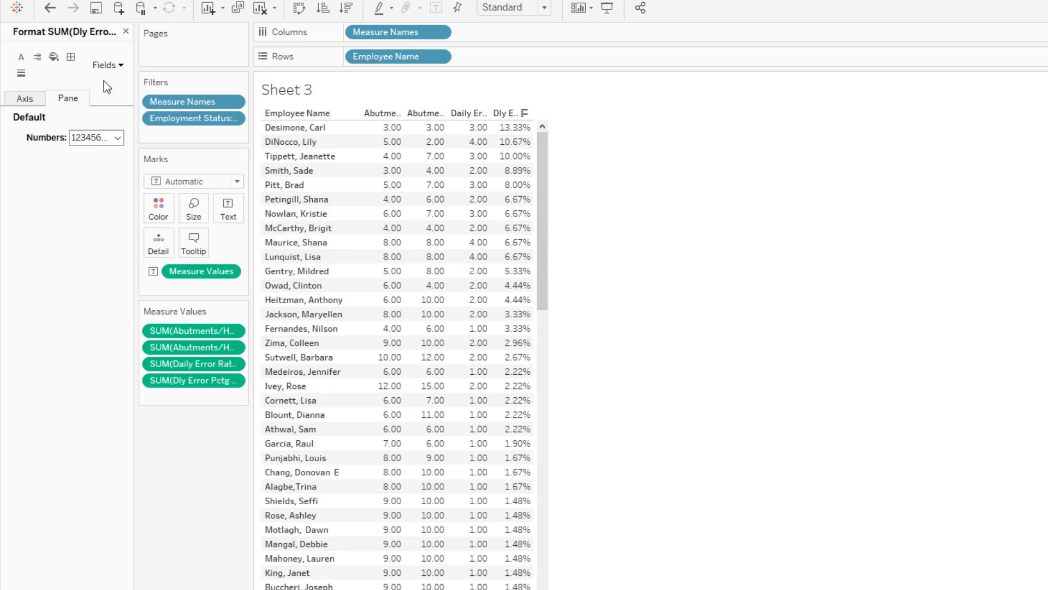
left_click(126, 31)
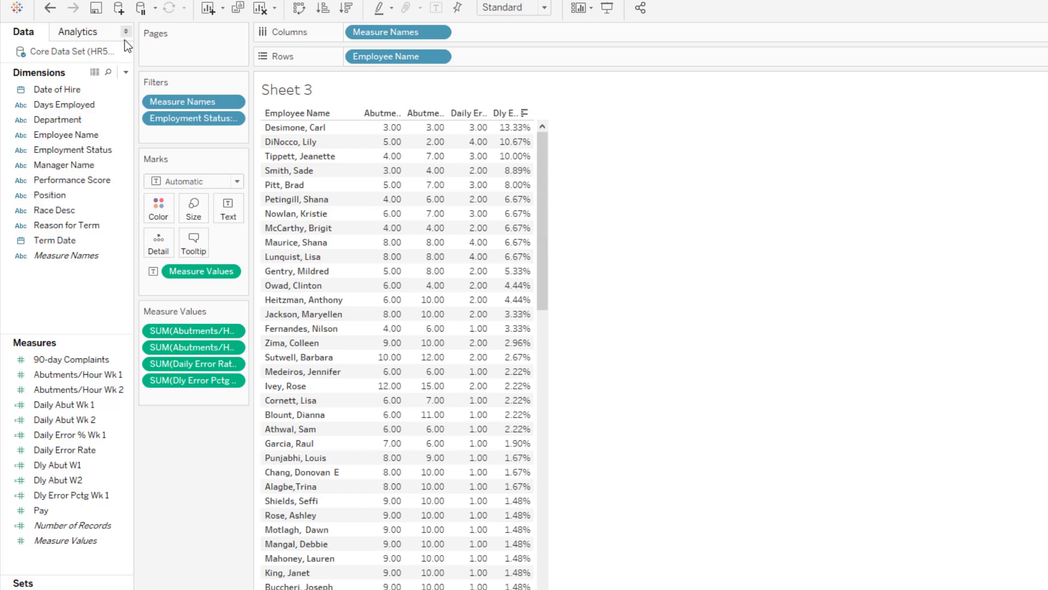
left_click(106, 419)
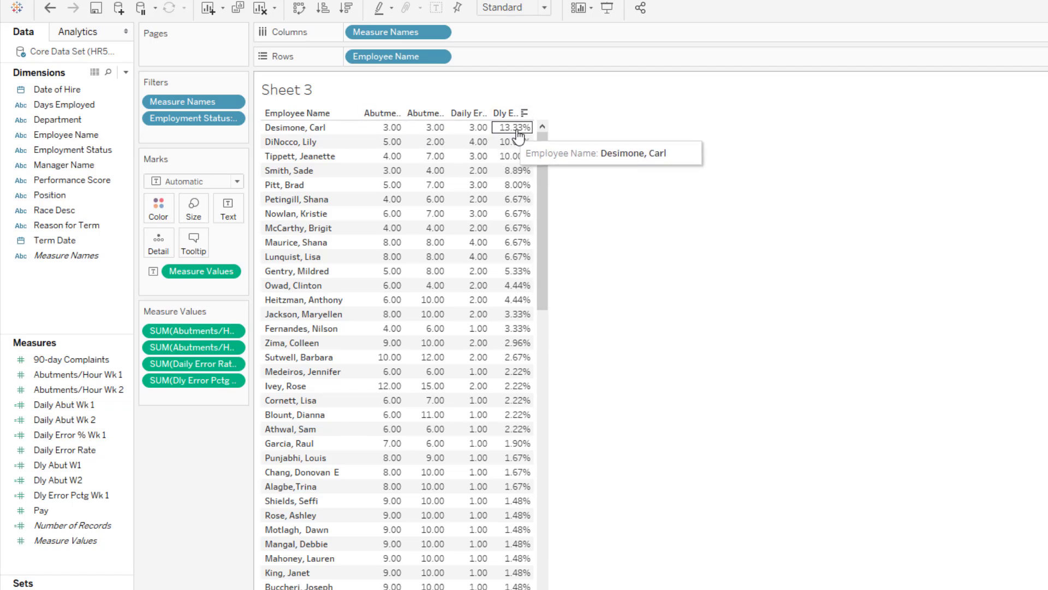
Step: Open the sheet title for editing and clear the default sheet name placeholder
double_click(300, 90)
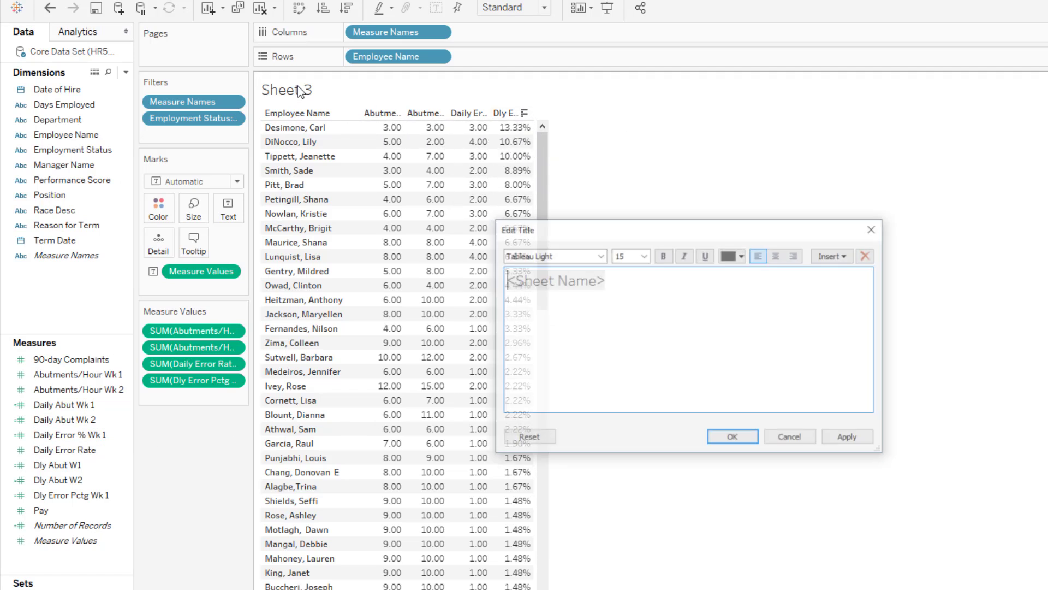
type("Perc")
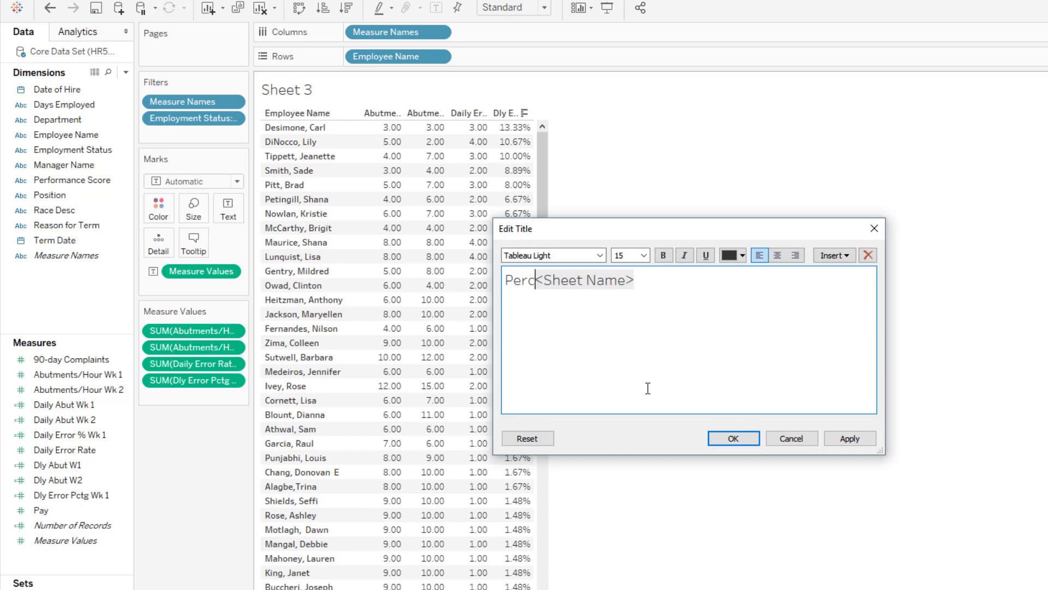
key("Return")
key("BackSpace")
key("BackSpace")
key("BackSpace")
key("BackSpace")
key("BackSpace")
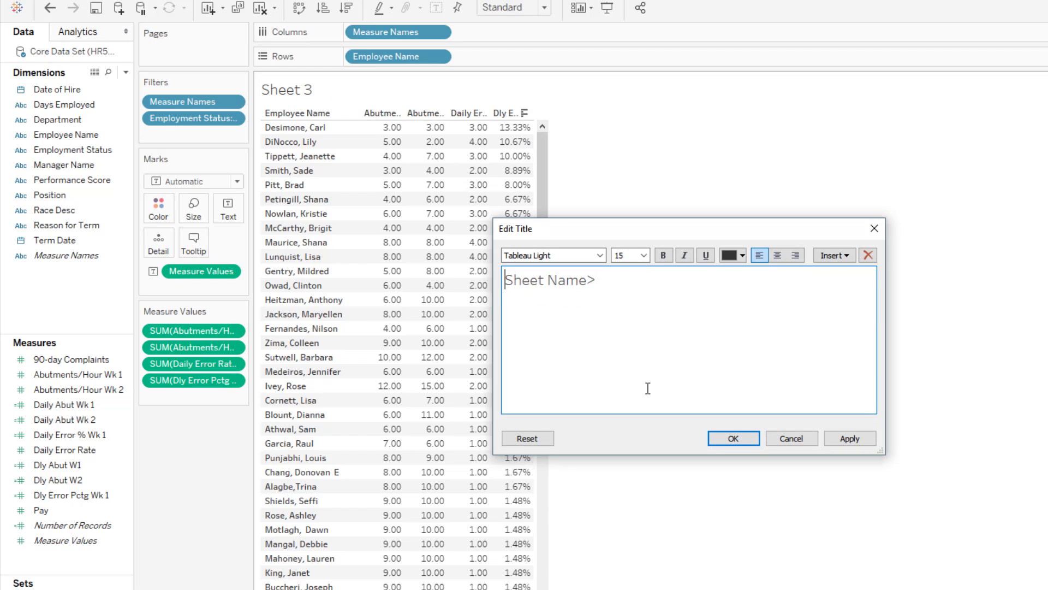
key("Delete")
key("Delete")
key("Delete")
key("Delete")
key("Delete")
key("Delete")
key("Delete")
key("Delete")
key("Delete")
key("Delete")
key("Delete")
type("Per")
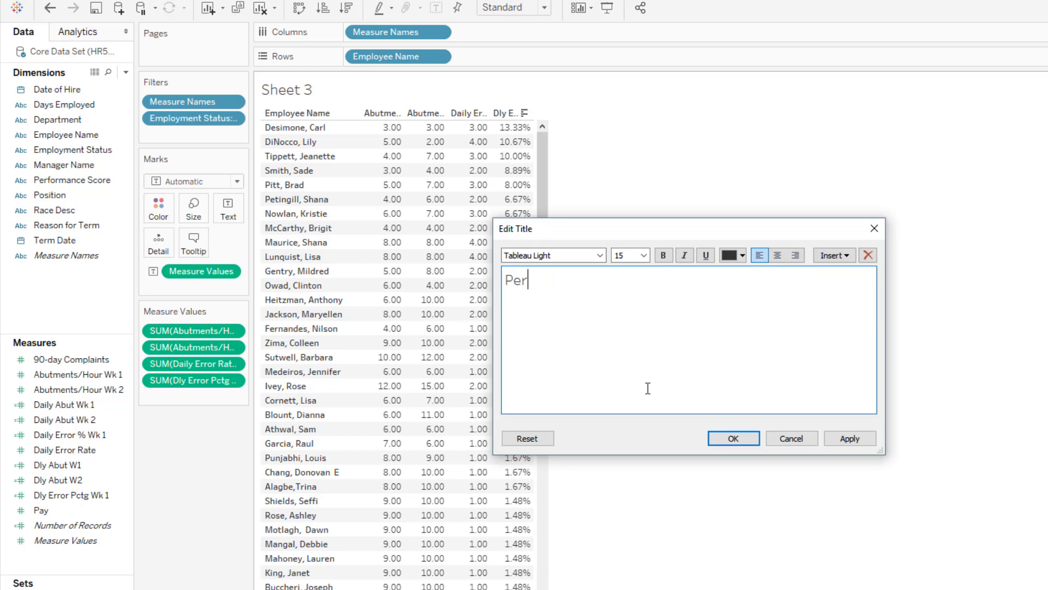
type("cent")
type(" Daily Erro")
key("BackSpace")
key("BackSpace")
key("BackSpace")
key("BackSpace")
key("BackSpace")
key("BackSpace")
key("BackSpace")
key("BackSpace")
key("BackSpace")
key("BackSpace")
key("BackSpace")
key("BackSpace")
key("BackSpace")
key("BackSpace")
key("BackSpace")
key("BackSpace")
key("BackSpace")
key("BackSpace")
Step: Enter "Daily Error Pct Week 1" as the sheet title and apply it
type("Daily Error Pct Week 1")
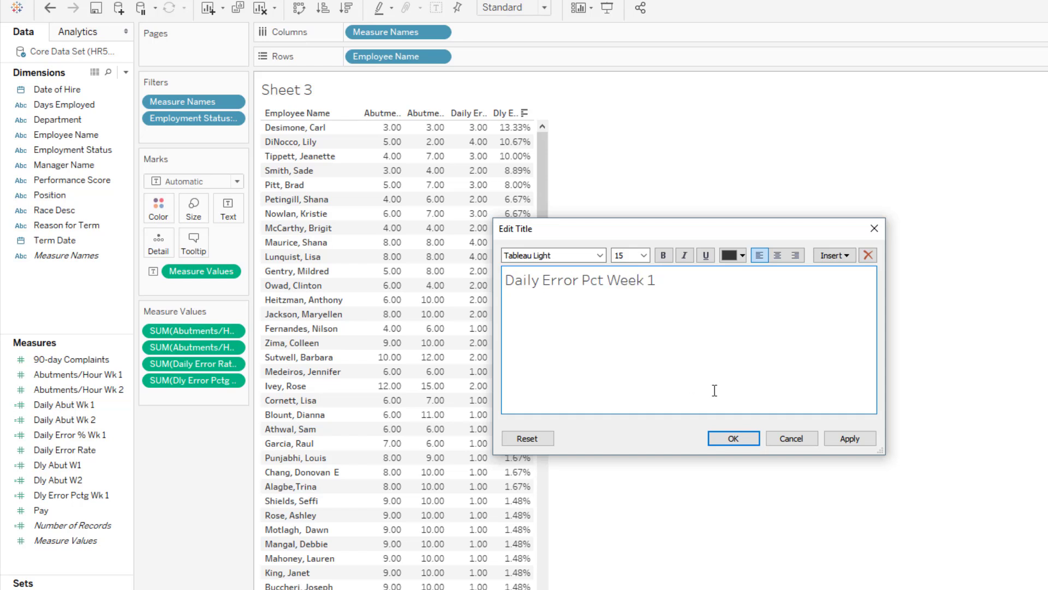
left_click(851, 440)
left_click(751, 441)
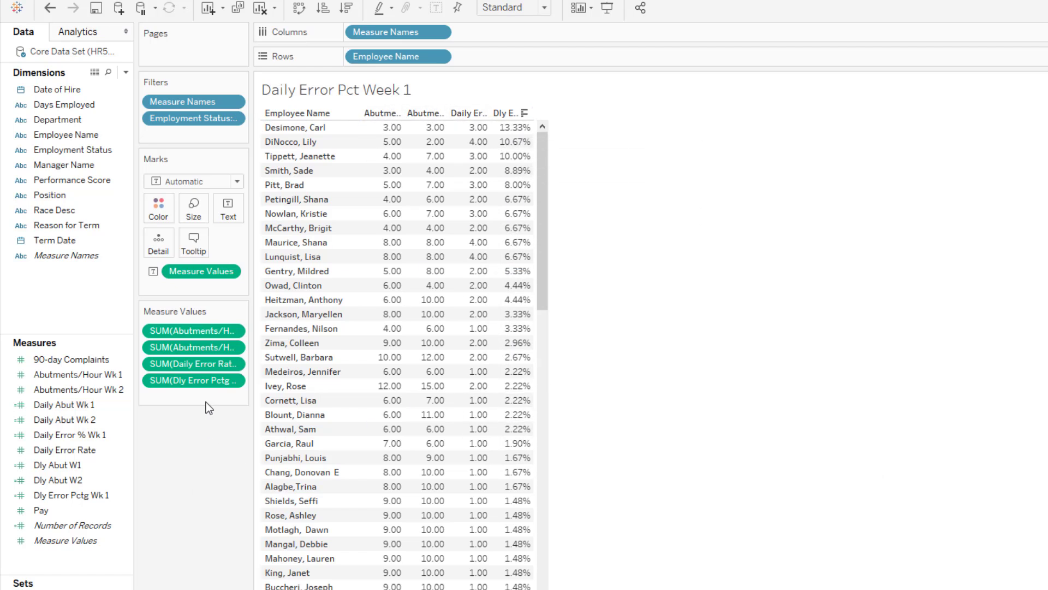
Step: Remove both Abutments/Hour measures and Daily Error Rate from the view, and place Dly Error Pctg Wk 1 on Columns as horizontal bars per employee
left_click(185, 331)
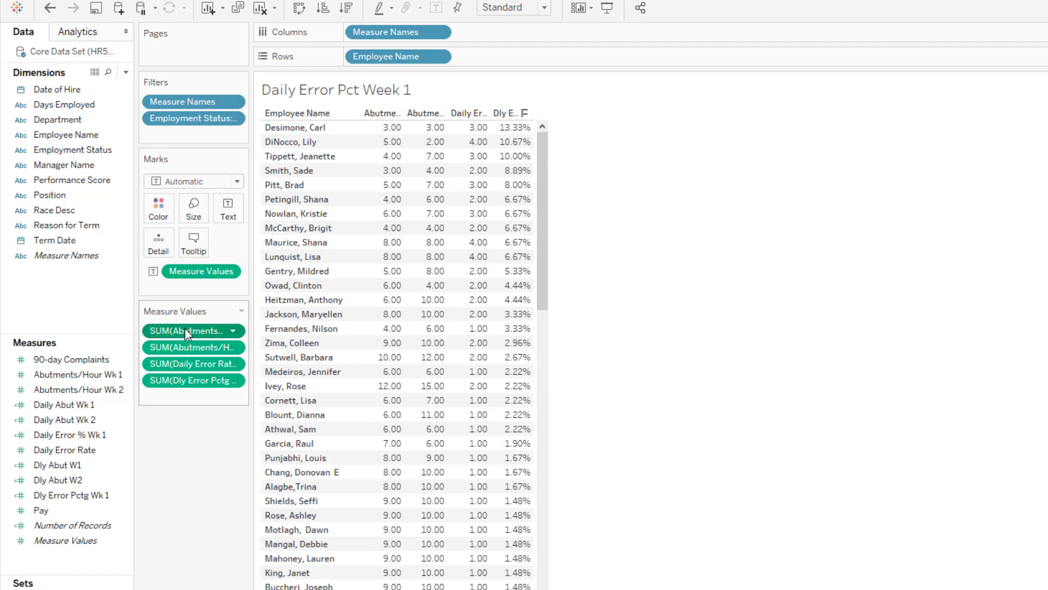
left_click_drag(185, 328, 185, 517)
left_click_drag(202, 333, 205, 502)
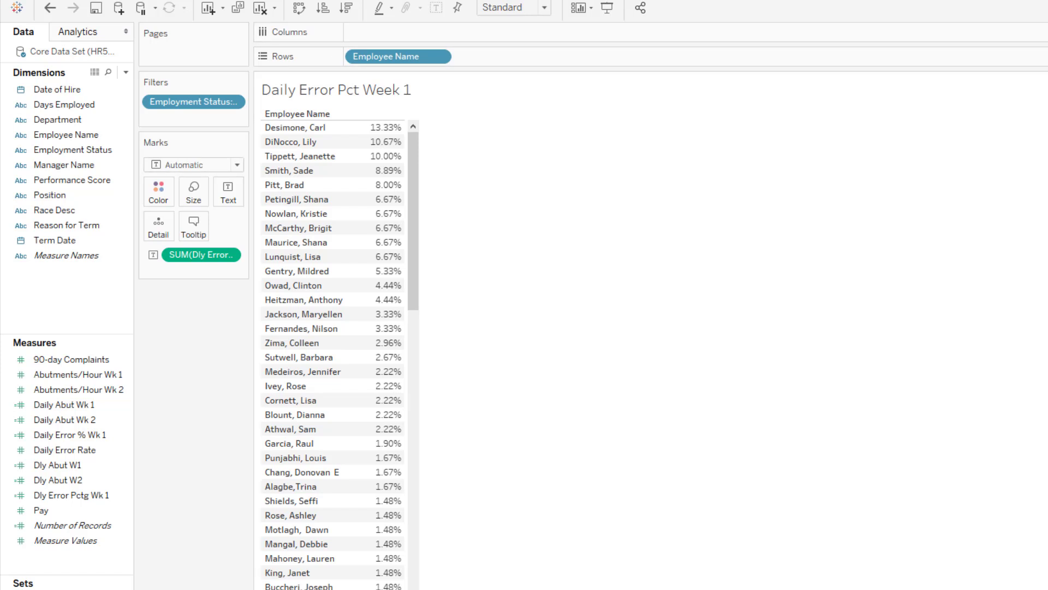
key("ctrl+z")
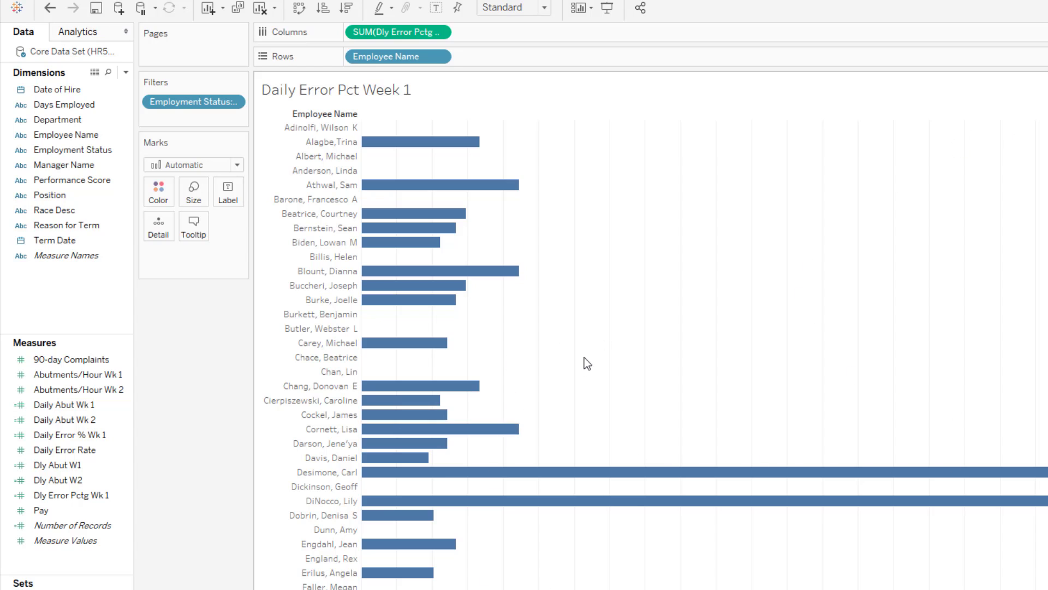
Step: Sort the employee bars in descending order of Dly Error Pctg Wk 1 and swap rows and columns for vertical bars
left_click(348, 9)
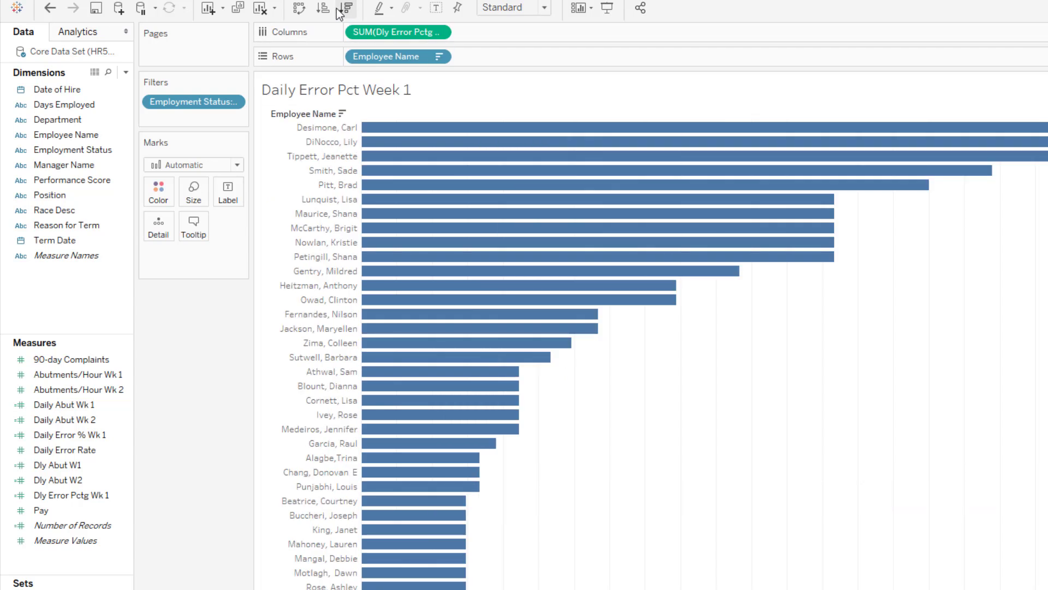
left_click(325, 9)
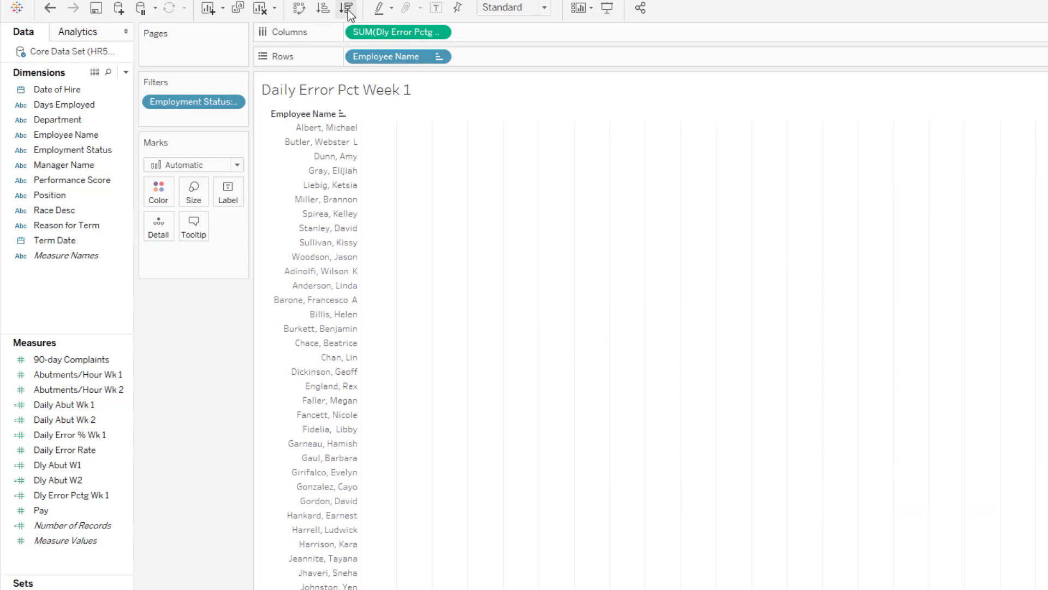
left_click(346, 7)
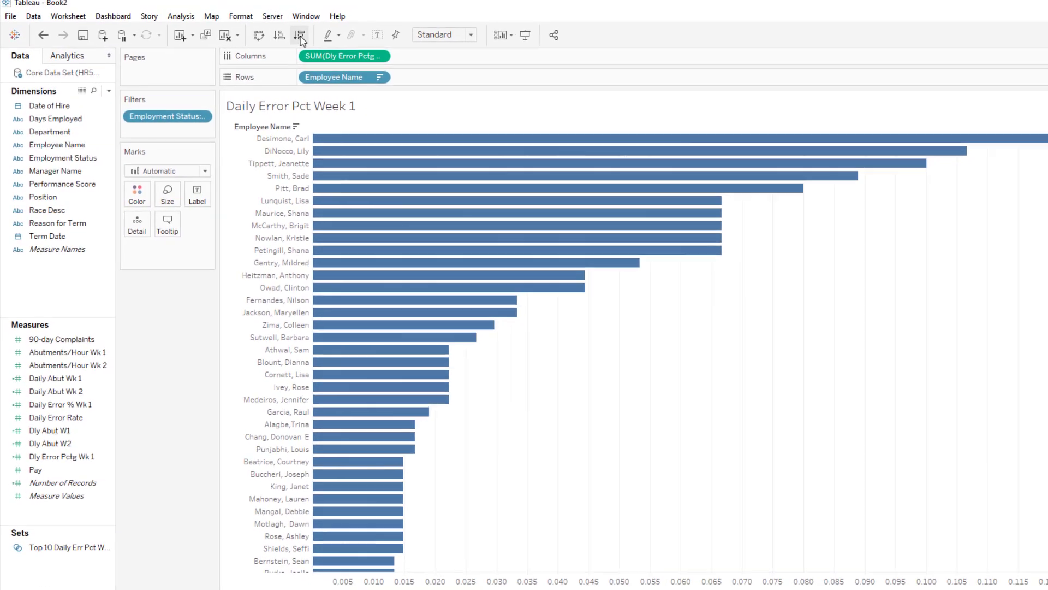
left_click(276, 23)
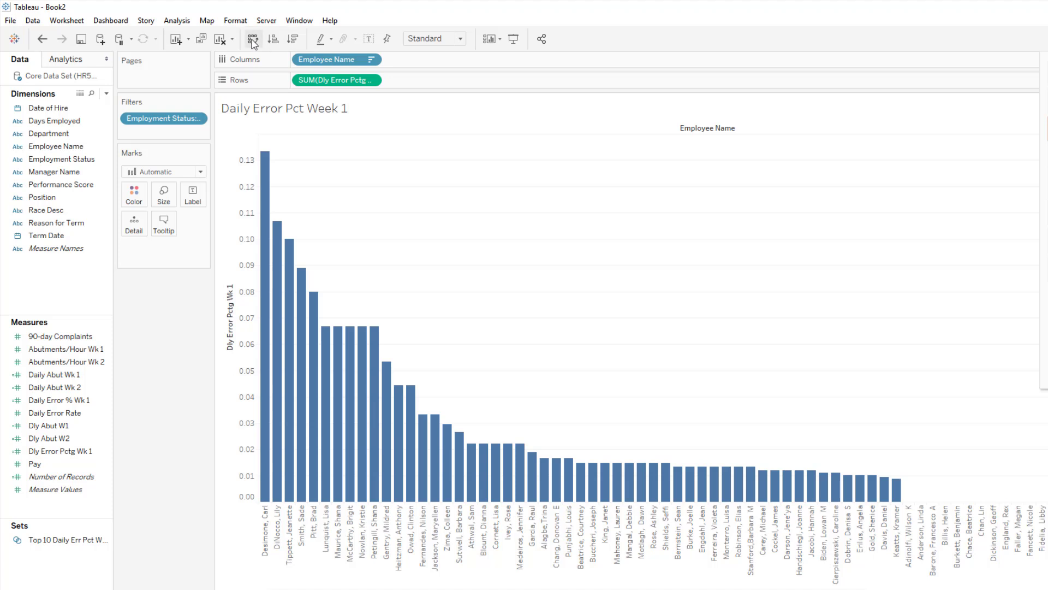
Step: Try swapping rows and columns and sorting the employee bars ascending, and restore the vertical bars in descending order
left_click(255, 43)
left_click(253, 42)
left_click(275, 43)
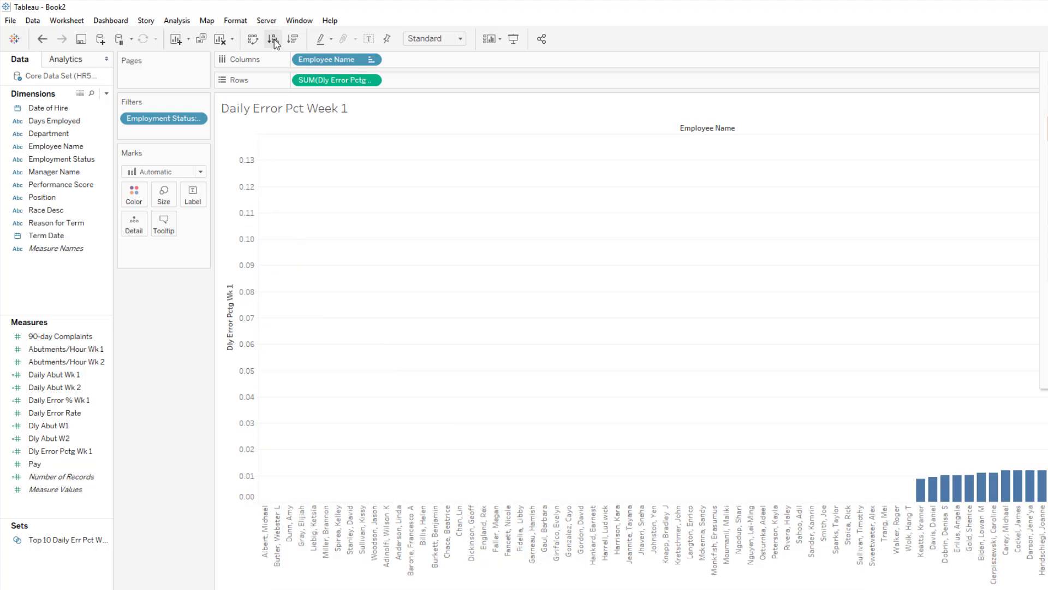
left_click(293, 41)
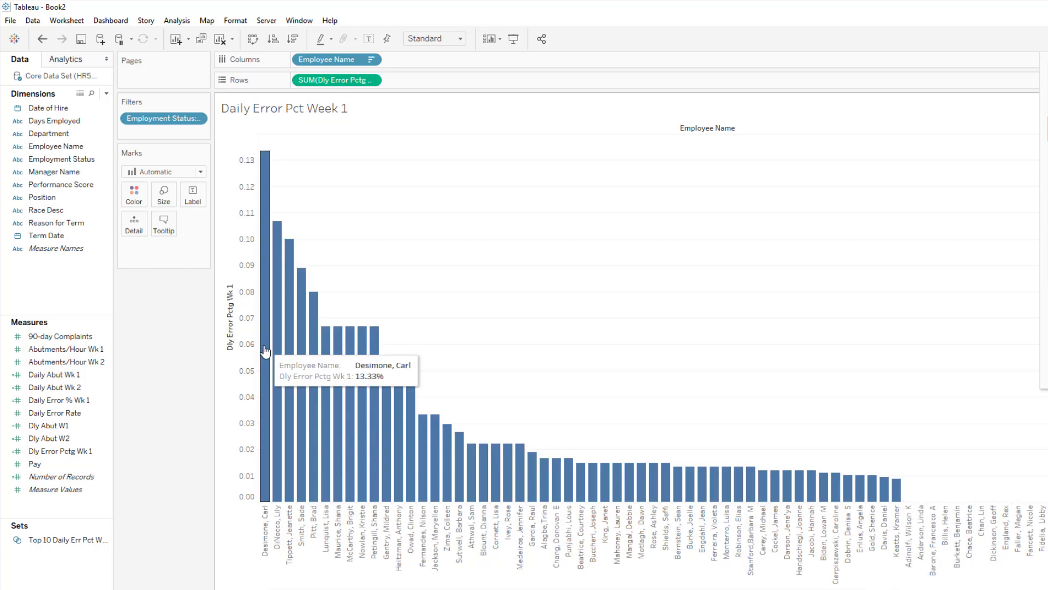
Step: Format the scale numbers of the Dly Error Pctg Wk 1 axis as Percentage
right_click(243, 237)
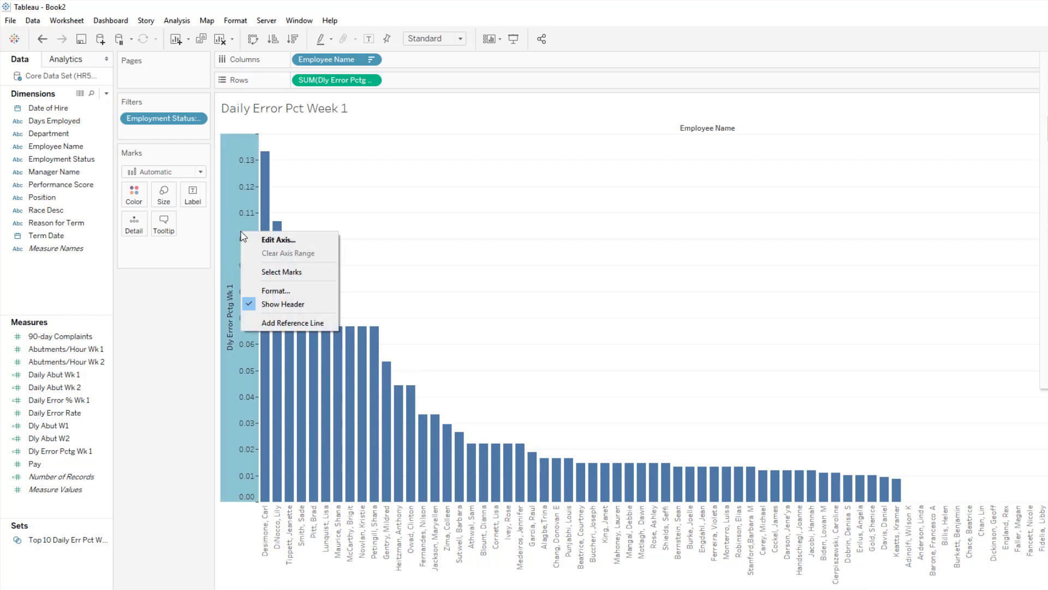
left_click(271, 291)
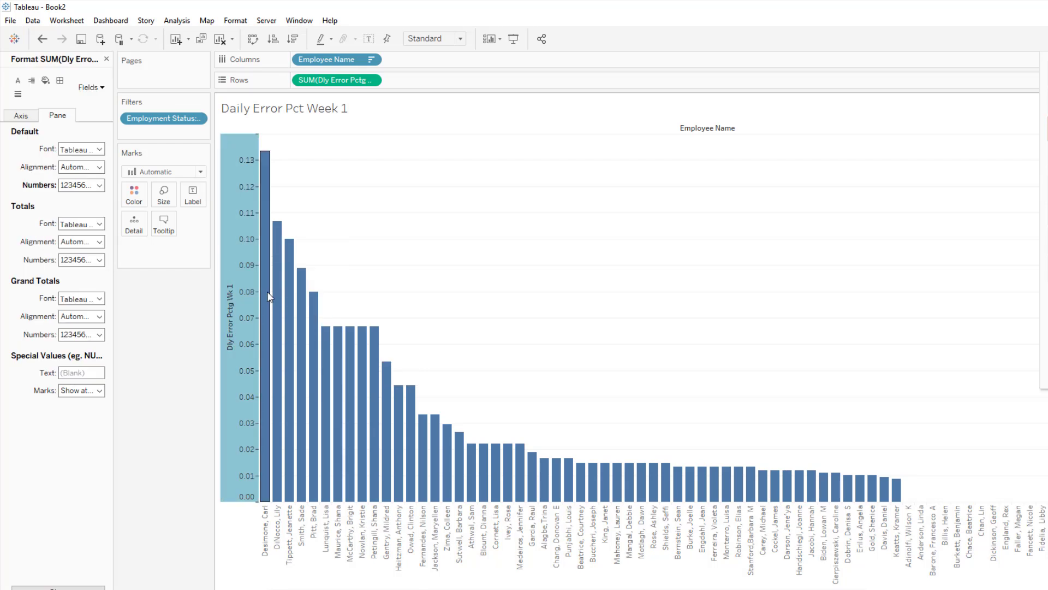
left_click(21, 115)
left_click(99, 223)
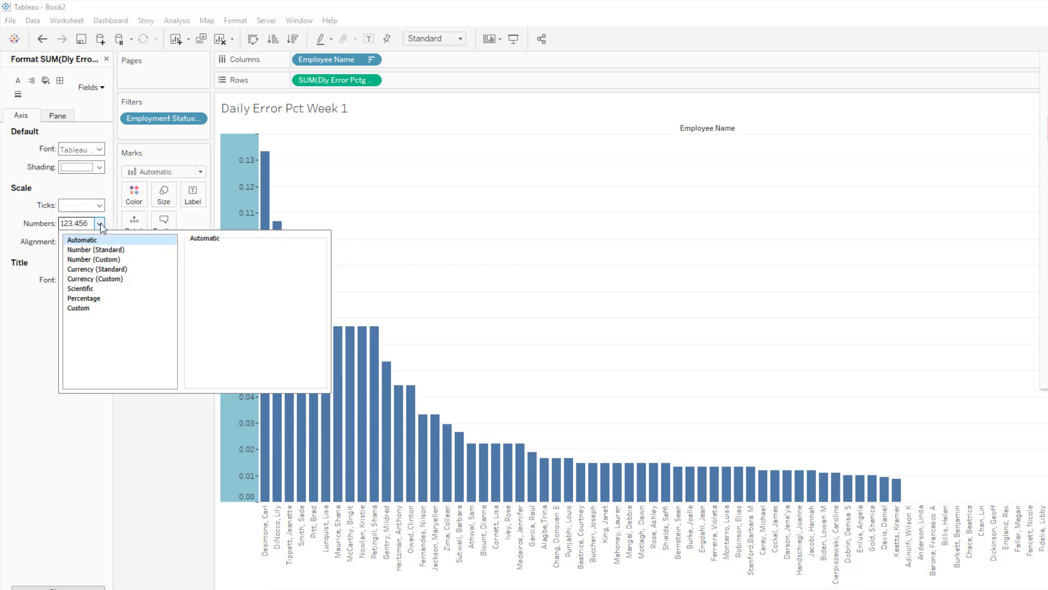
left_click(91, 298)
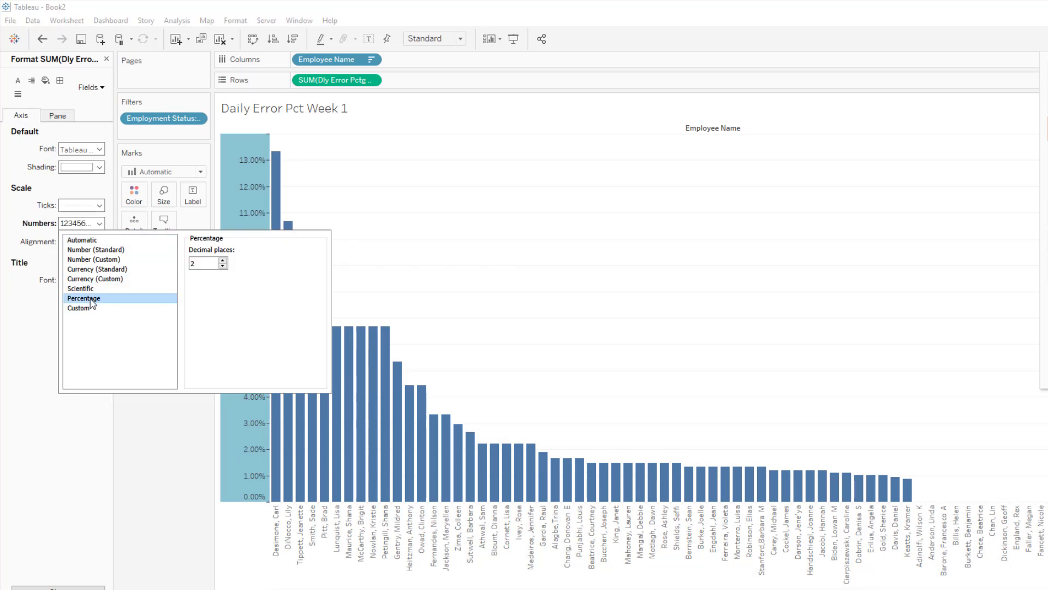
left_click(46, 341)
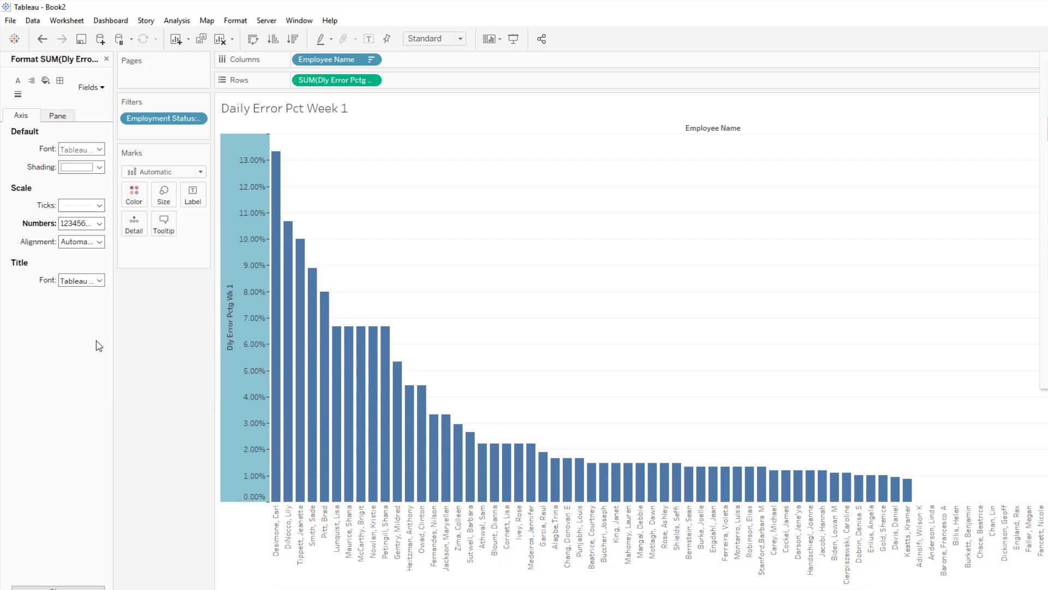
Step: Set the percentage format of the Dly Error Pctg Wk 1 axis scale to 0 decimal places
right_click(246, 248)
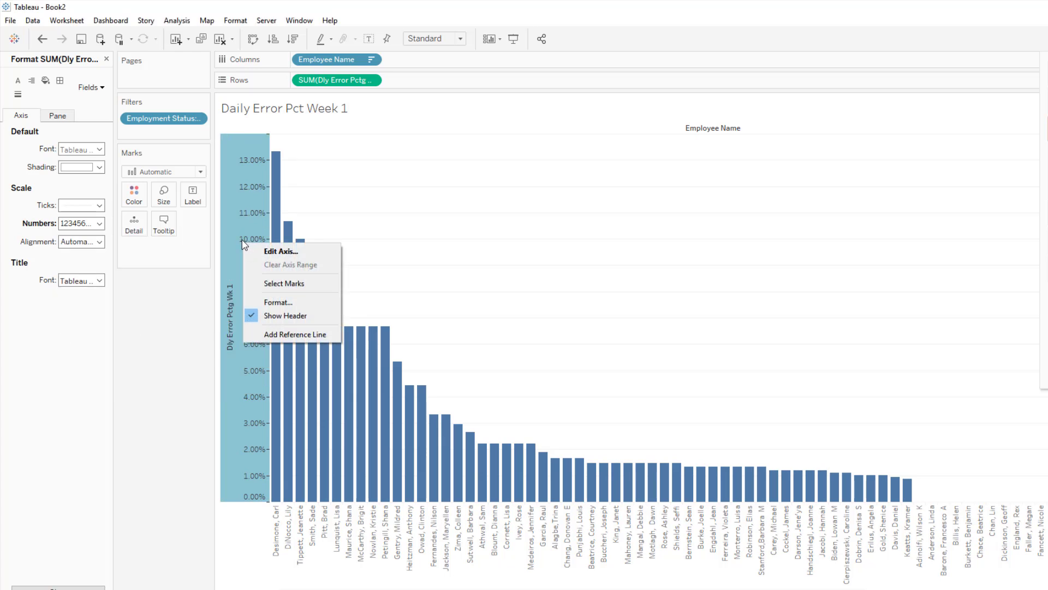
left_click(277, 302)
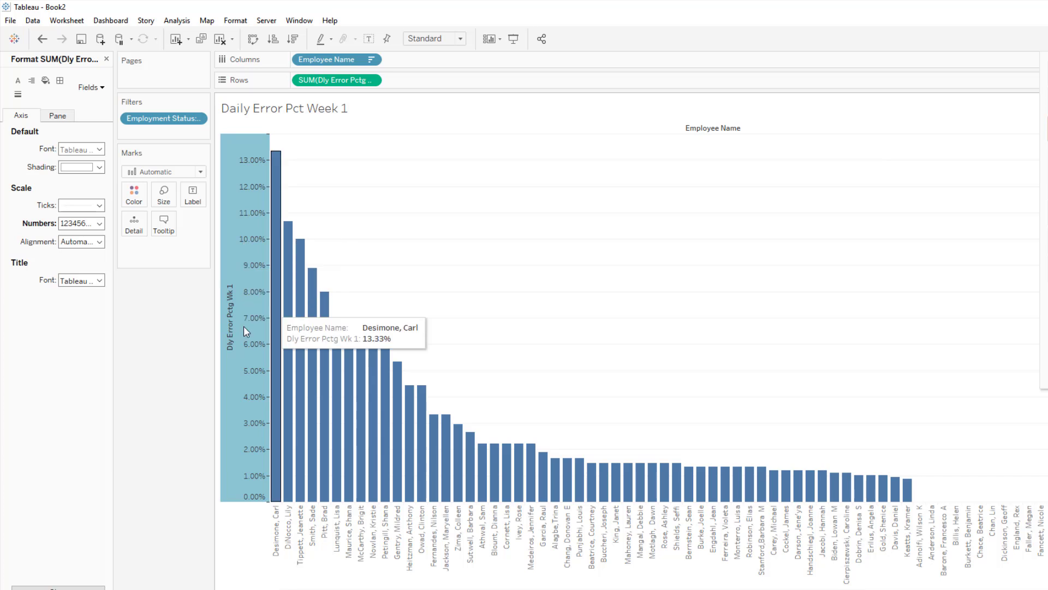
left_click(58, 115)
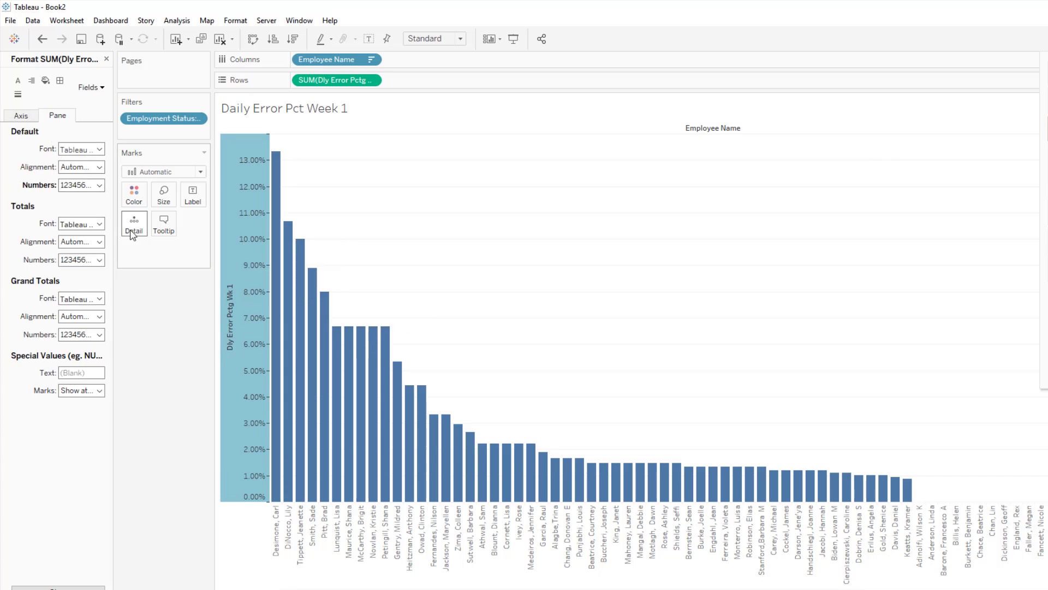
left_click(25, 119)
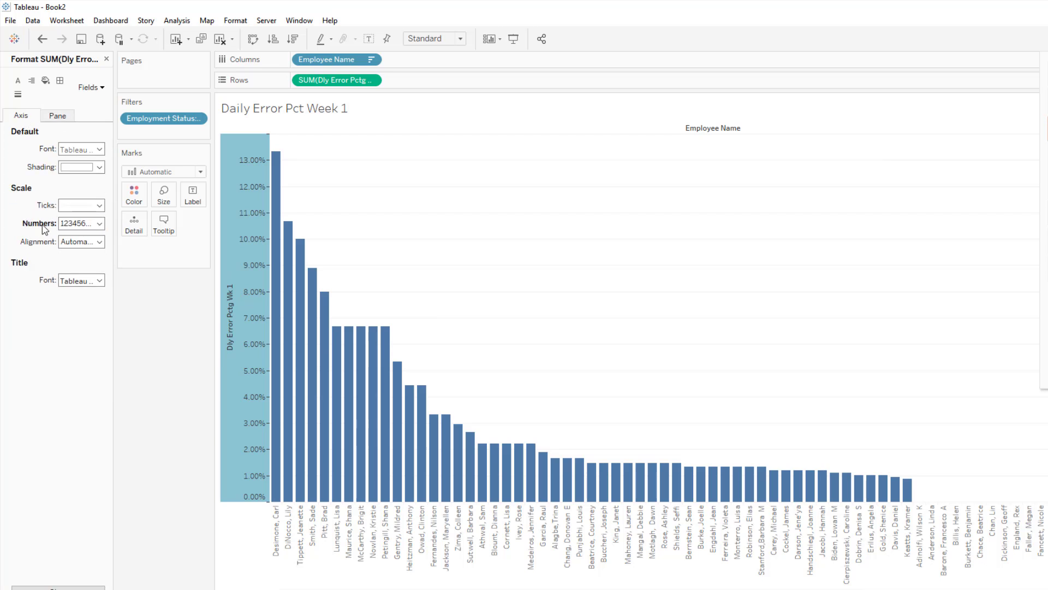
left_click(99, 223)
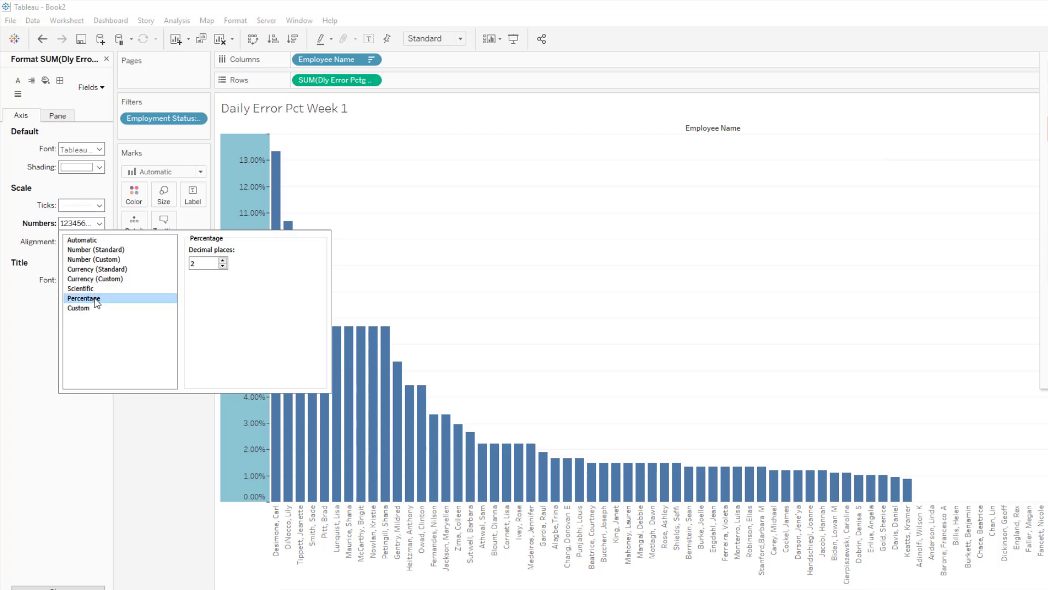
left_click(223, 266)
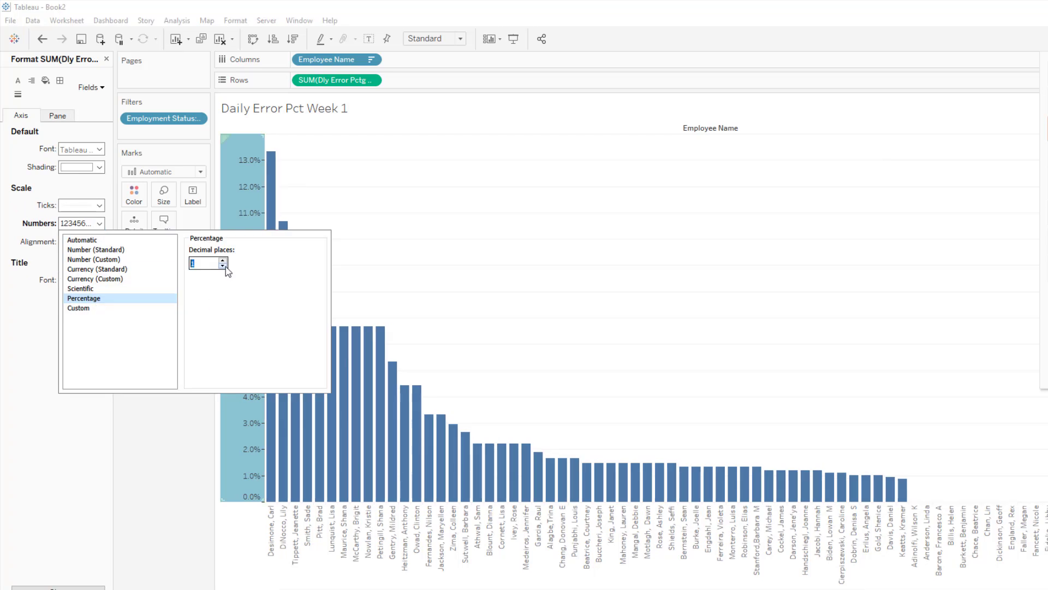
left_click(225, 267)
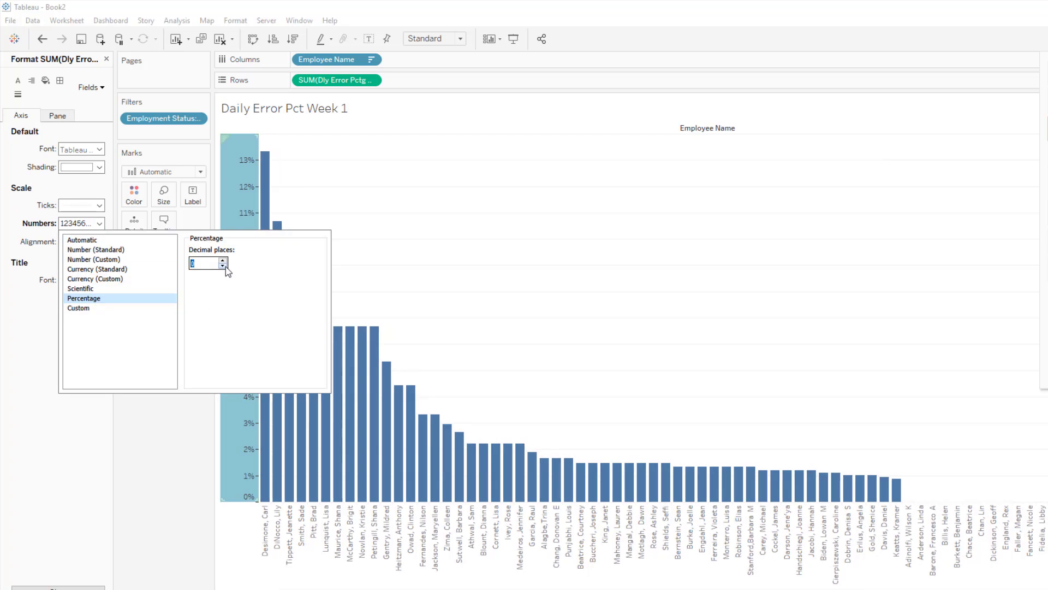
left_click(151, 428)
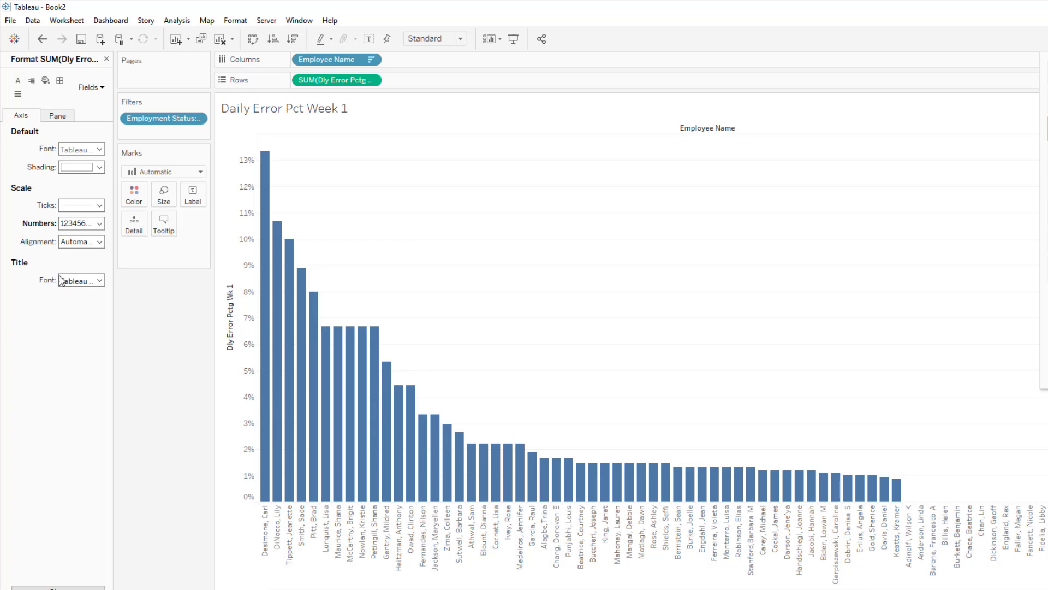
scroll(649, 355, "right", 10)
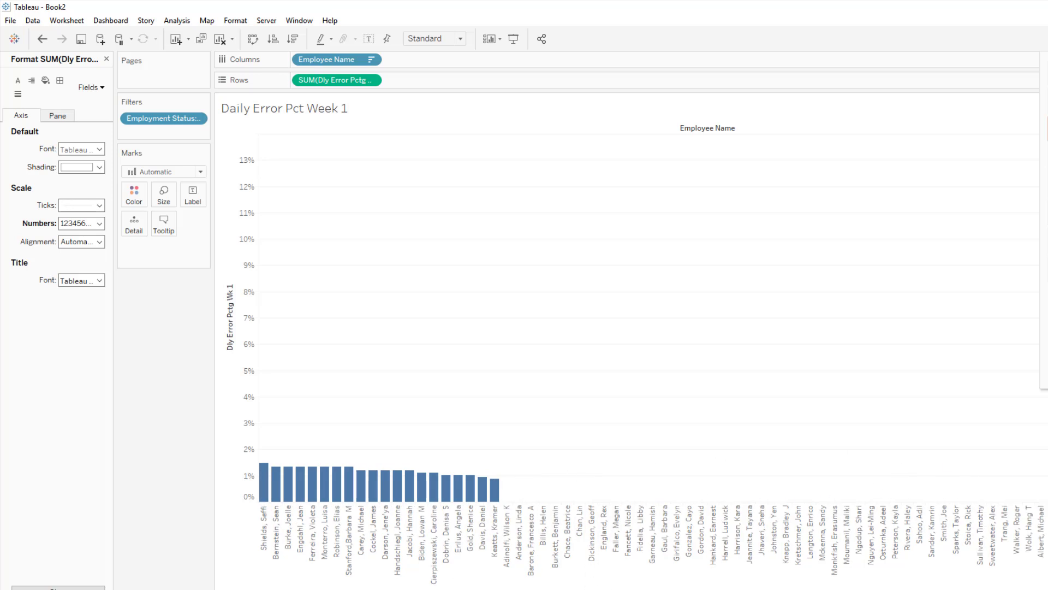
scroll(811, 454, "left", 10)
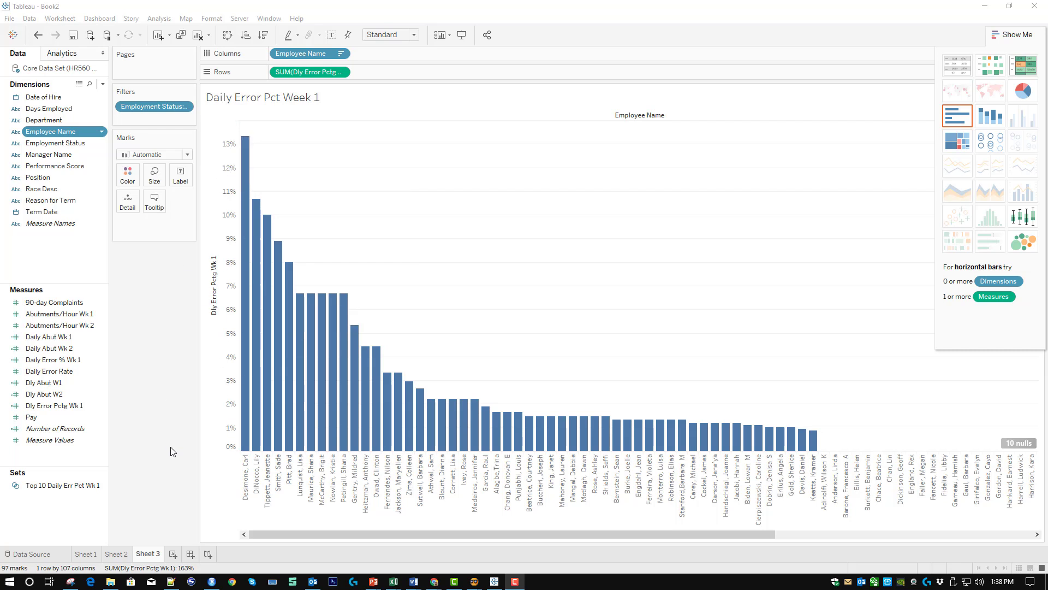
Step: Create a set from Employee Name containing the top 20 by the sum of Dly Error Pctg Wk 1
left_click(102, 132)
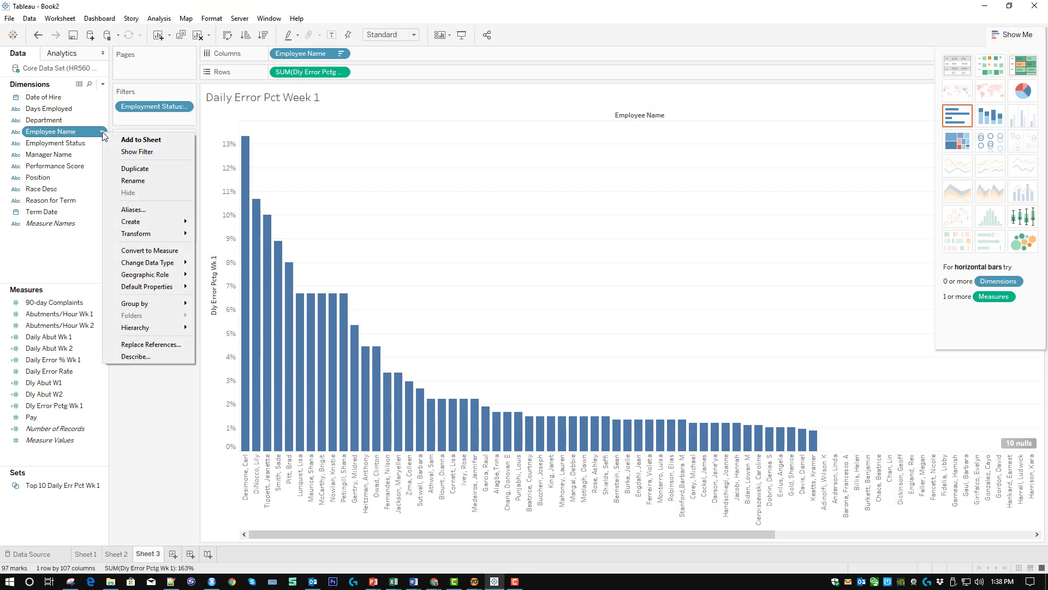
mouse_move(165, 223)
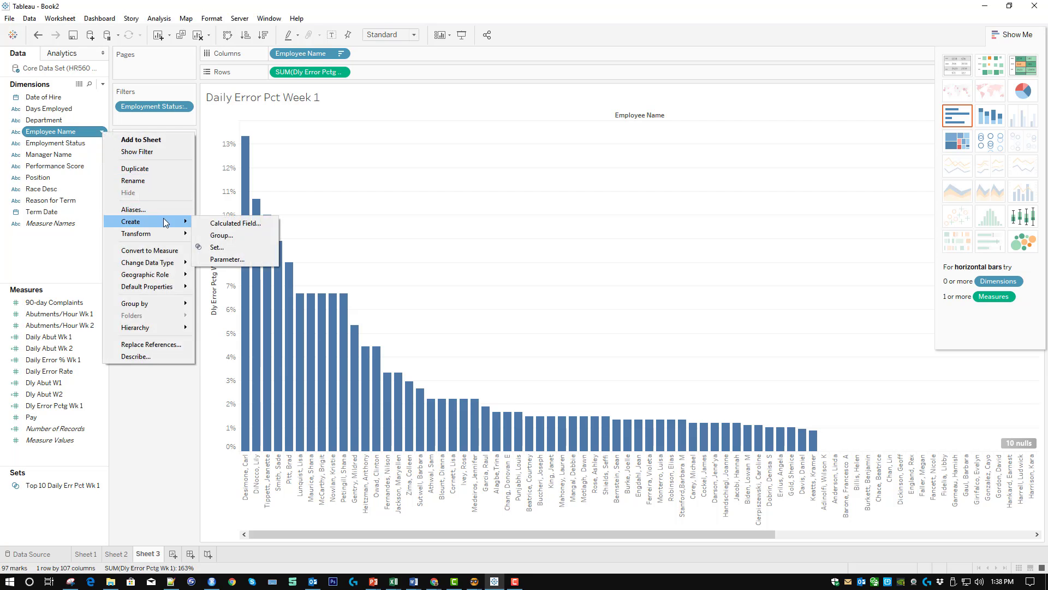
left_click(220, 250)
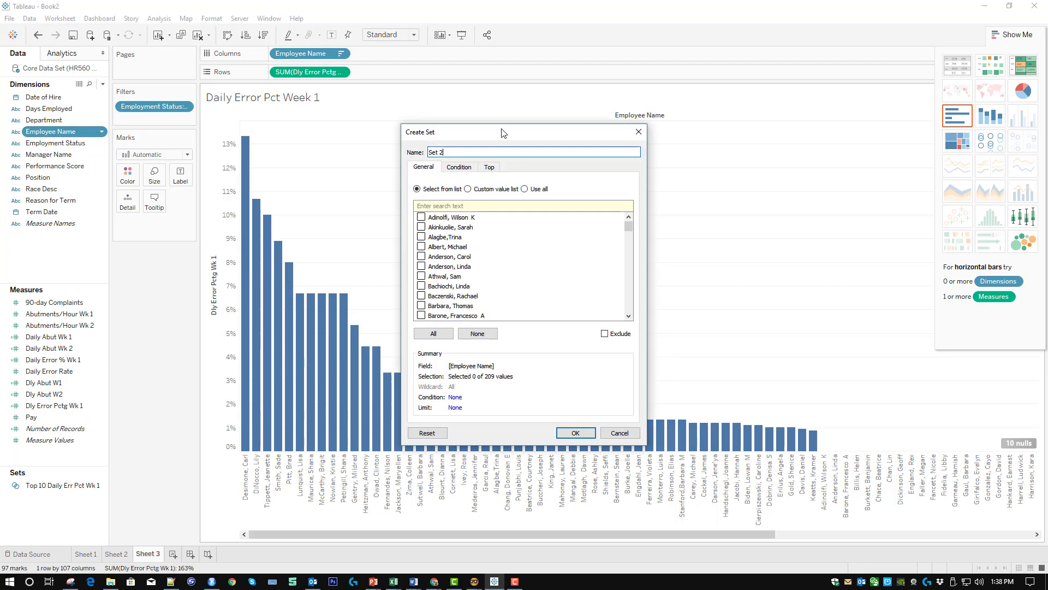
left_click_drag(502, 133, 344, 130)
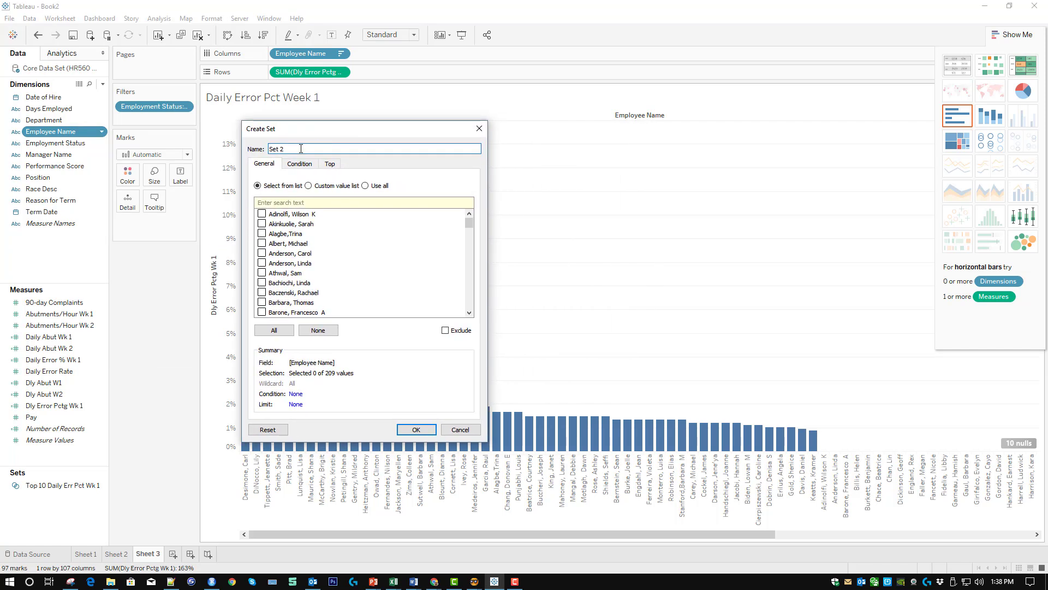
left_click(333, 165)
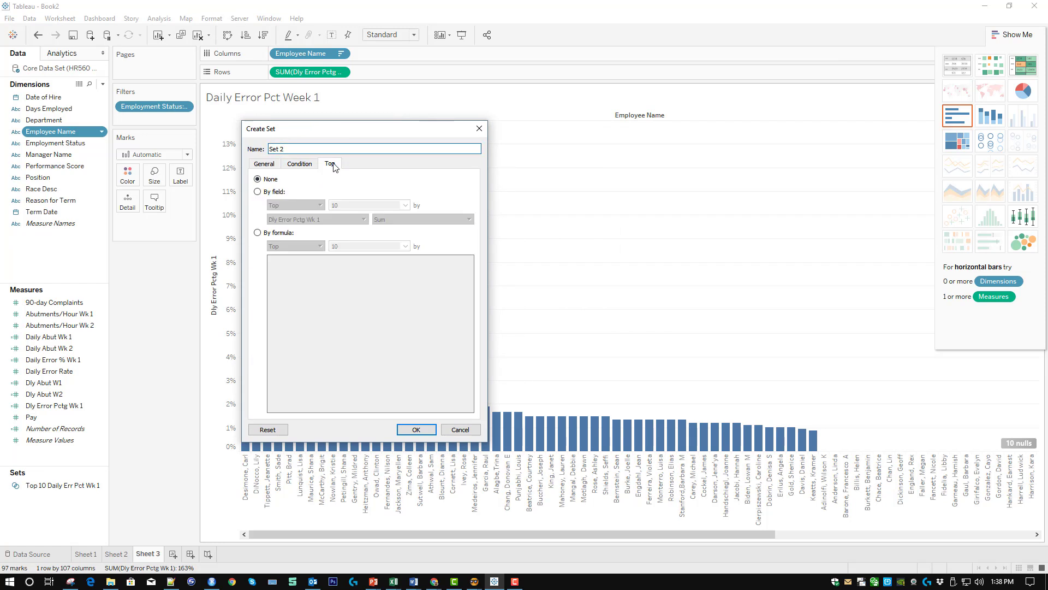
left_click(257, 192)
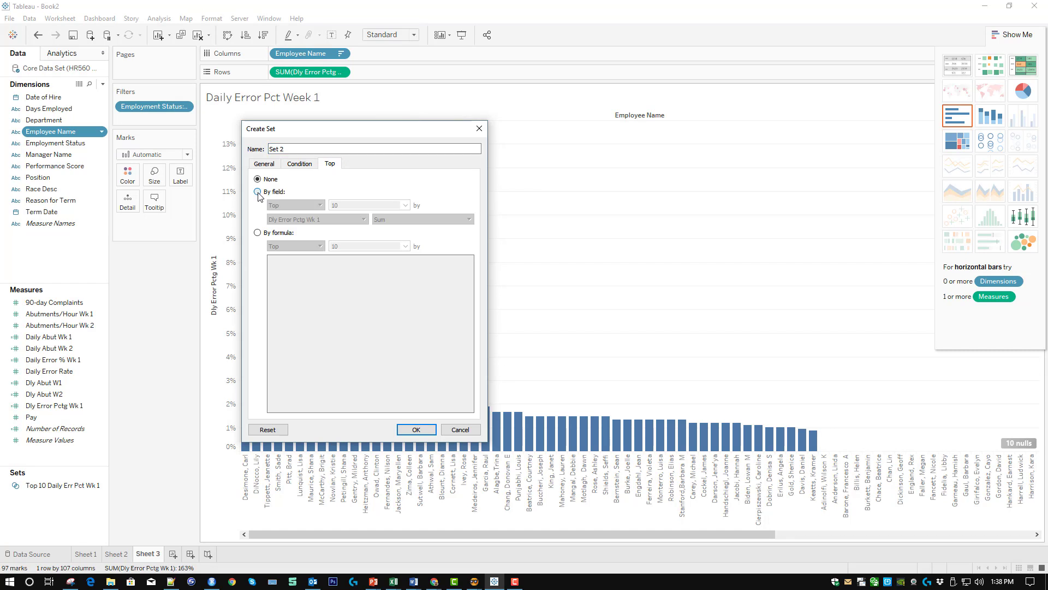
left_click(305, 207)
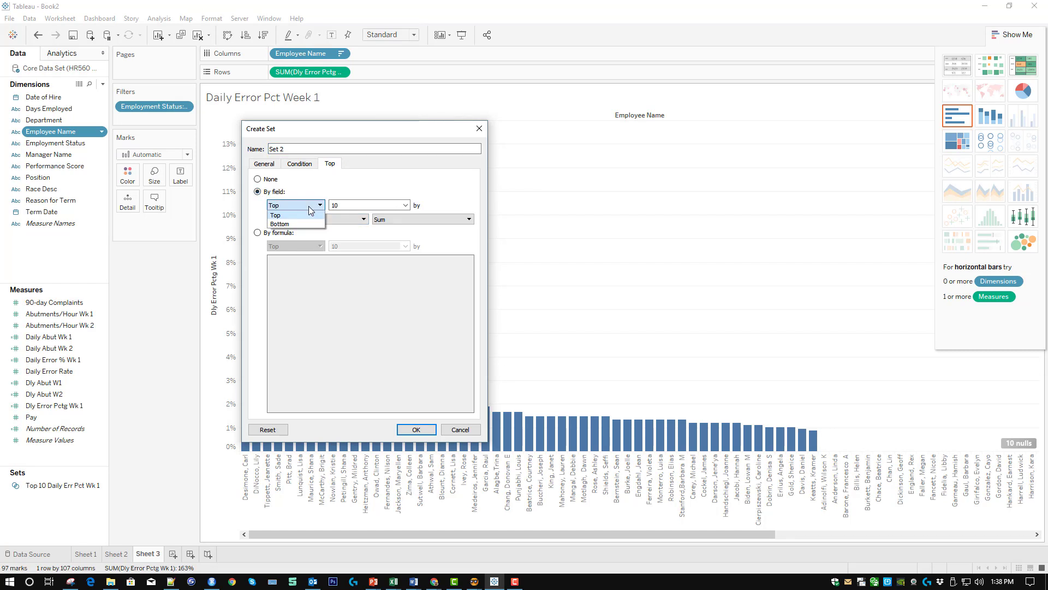
left_click(285, 216)
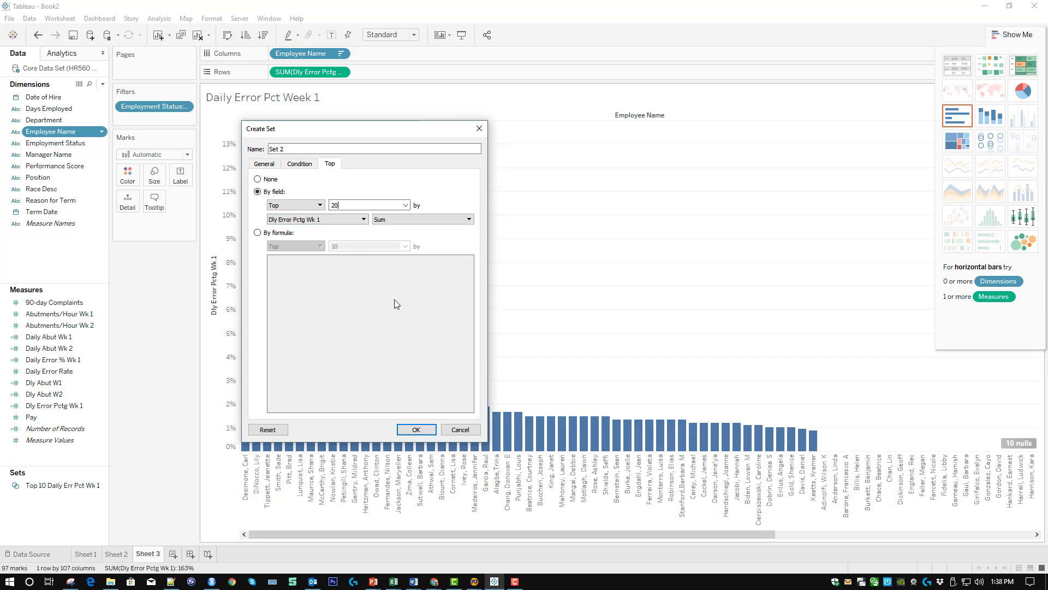
left_click(365, 219)
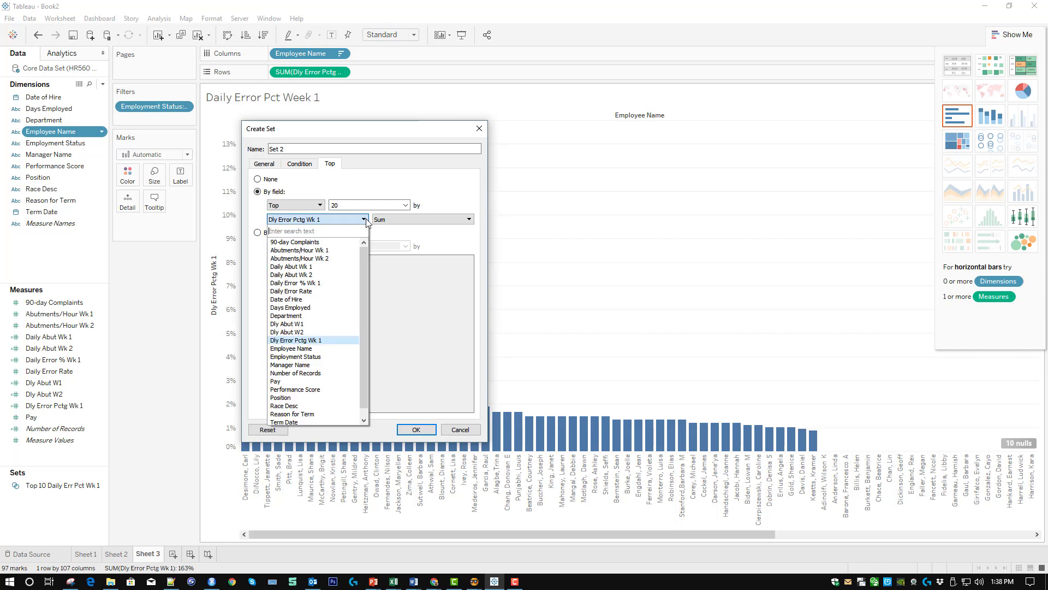
mouse_move(364, 258)
left_mouse_down()
mouse_move(365, 273)
mouse_move(364, 246)
left_mouse_up()
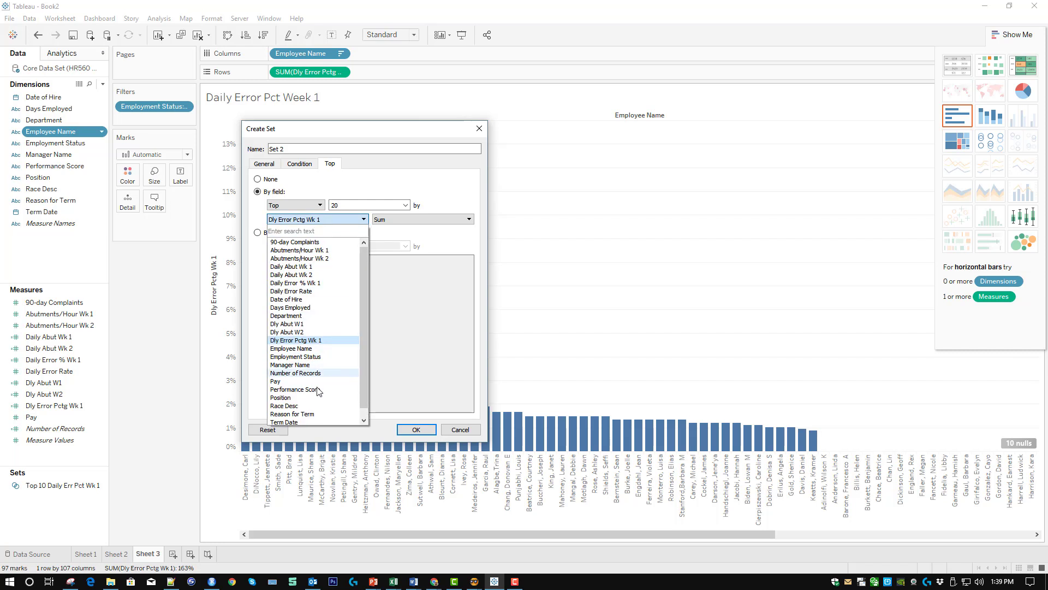
left_click(312, 341)
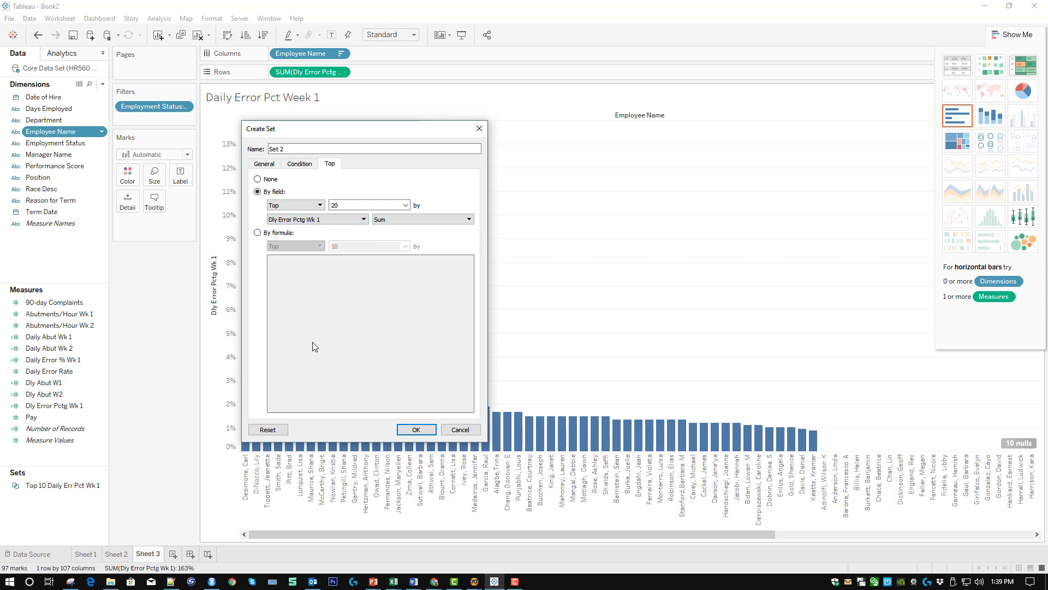
left_click(417, 429)
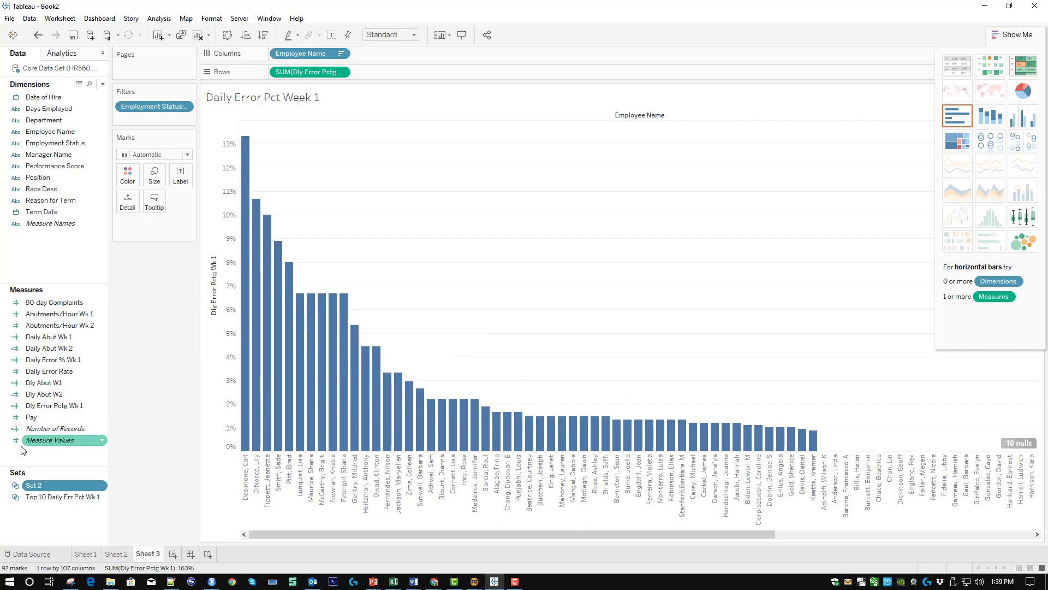
Step: Try to filter the view by the new top 20 employee set
left_click_drag(44, 486, 145, 120)
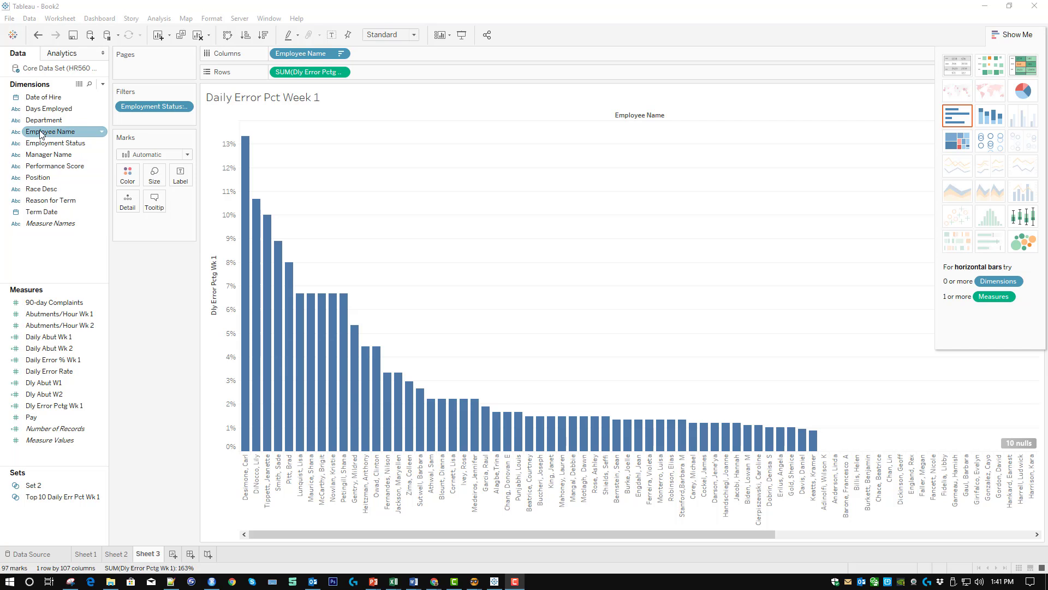
Step: Start a new set from the Employee Name dimension and name it Greater Than 5% Error
right_click(104, 133)
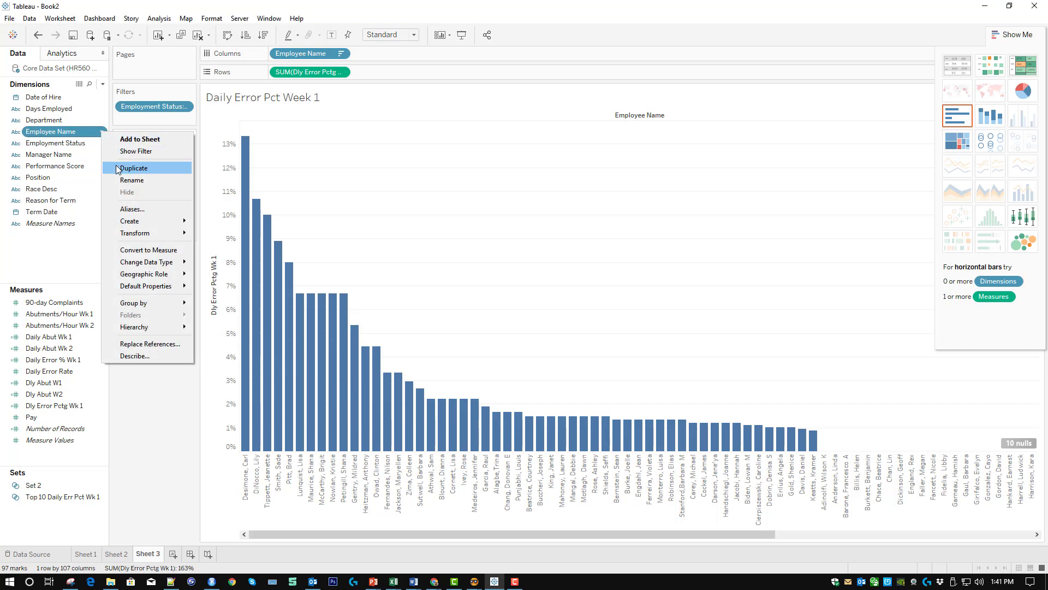
mouse_move(142, 221)
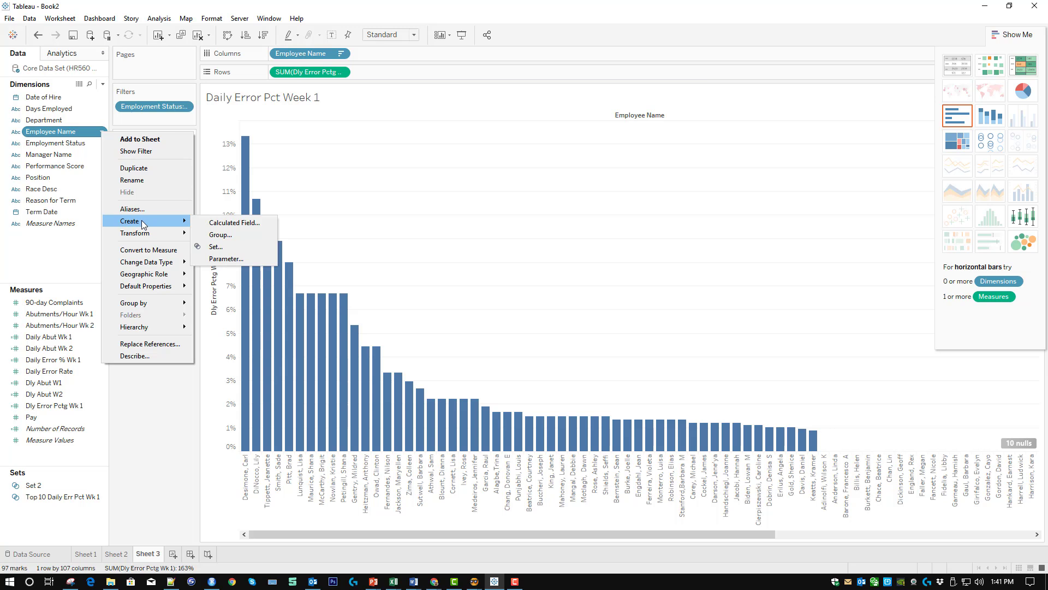
left_click(217, 246)
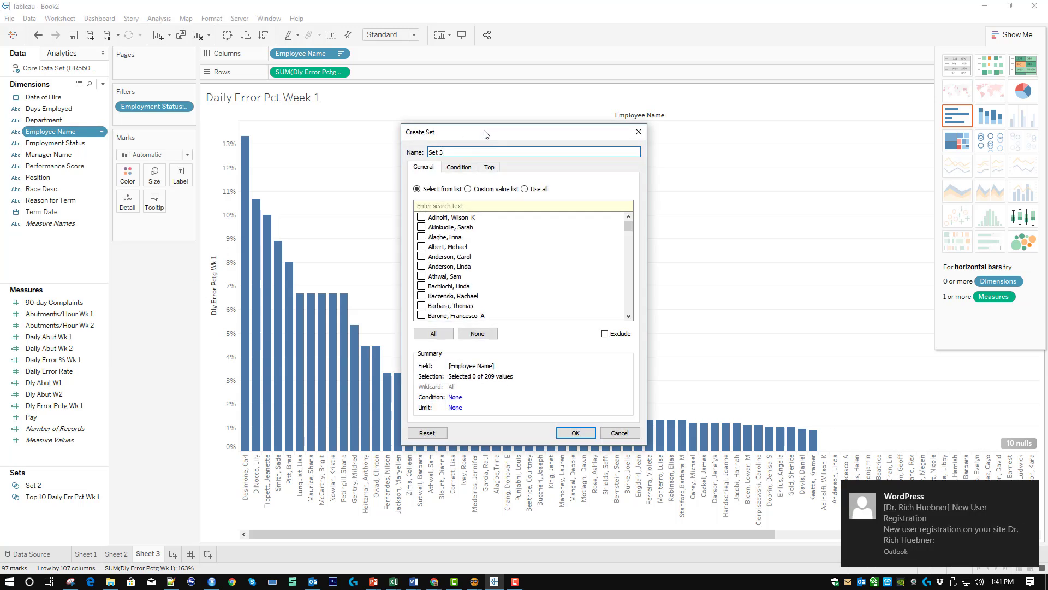
left_click_drag(485, 135, 254, 137)
left_click(228, 169)
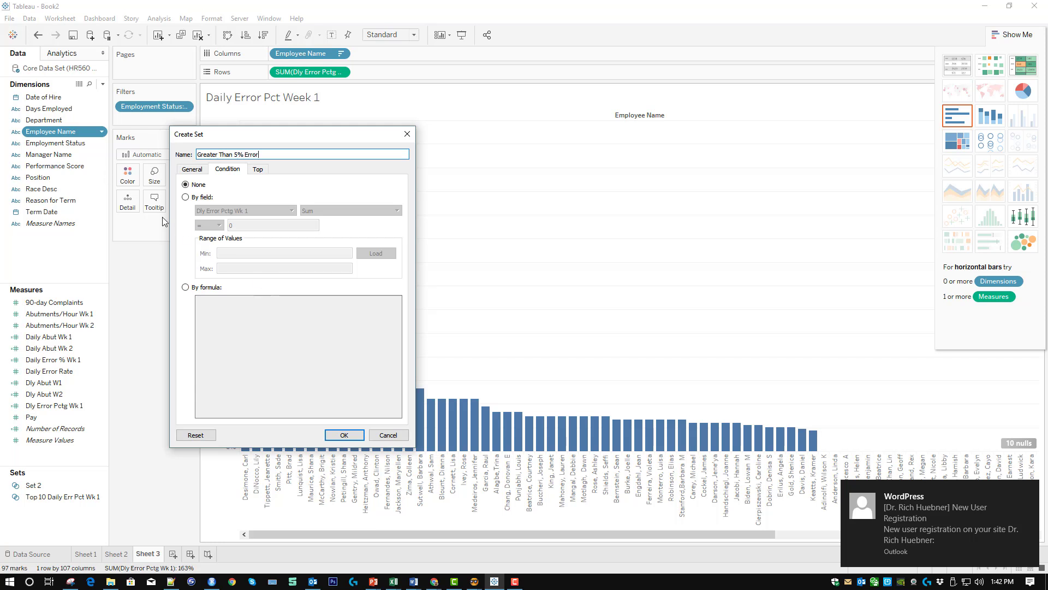
Step: Define the set by a field condition where the sum of Dly Error Pctg Wk 1 is greater than 0.05, and create it
left_click(186, 197)
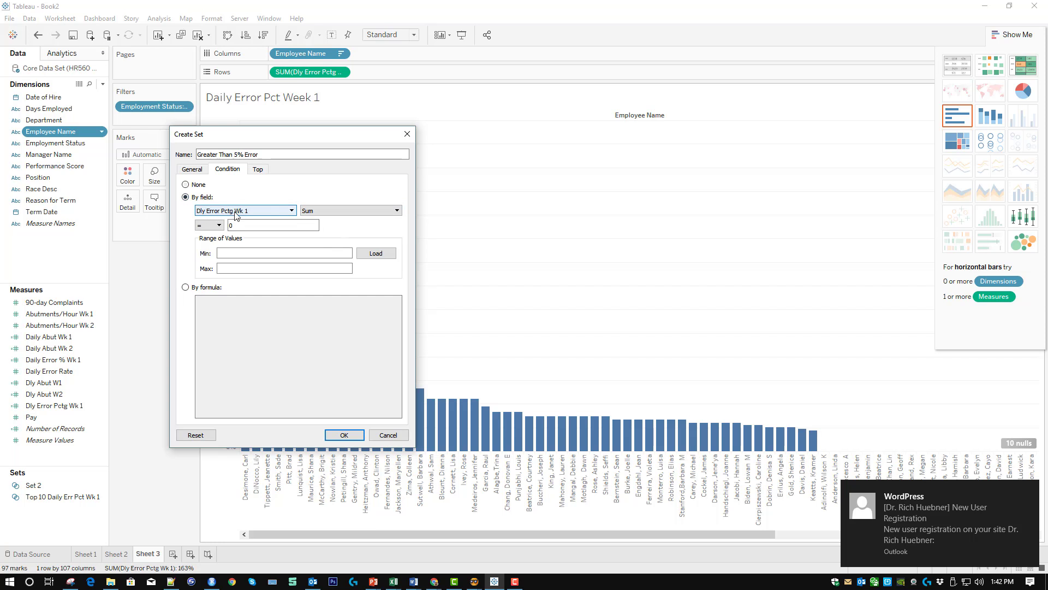
left_click(339, 211)
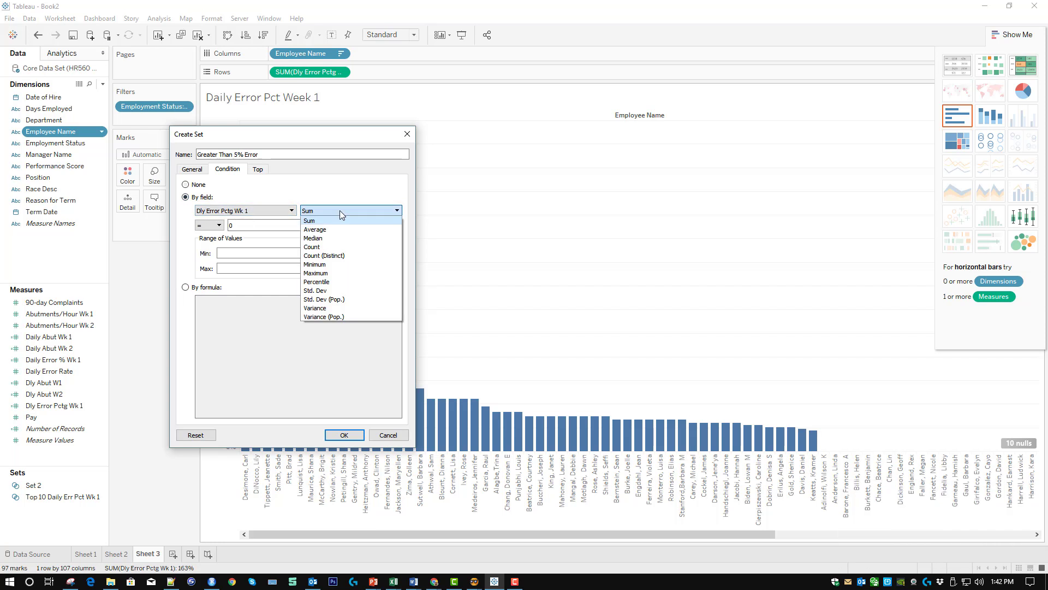
left_click(313, 222)
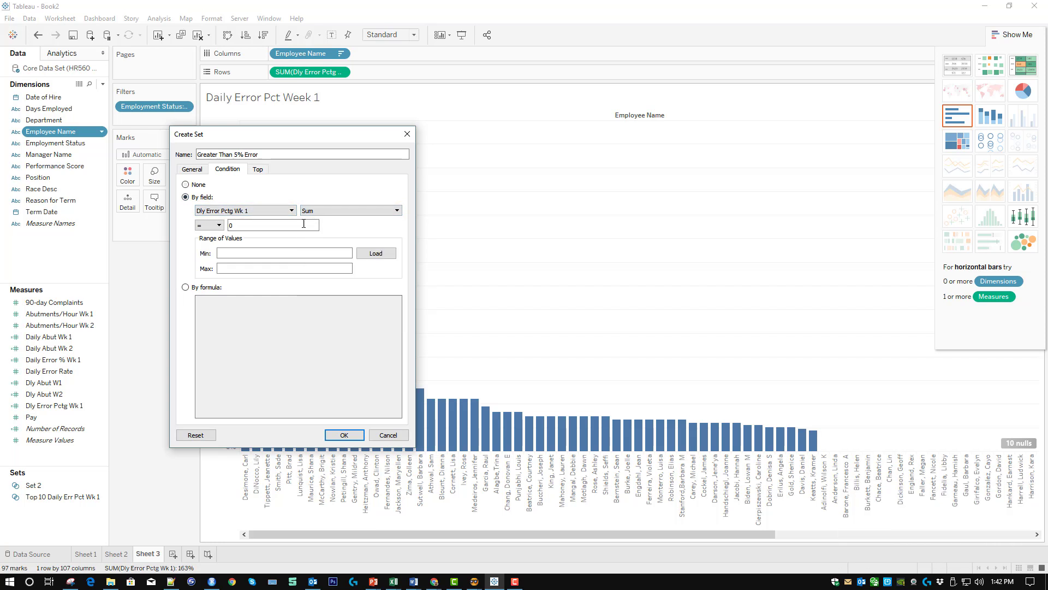
left_click(219, 225)
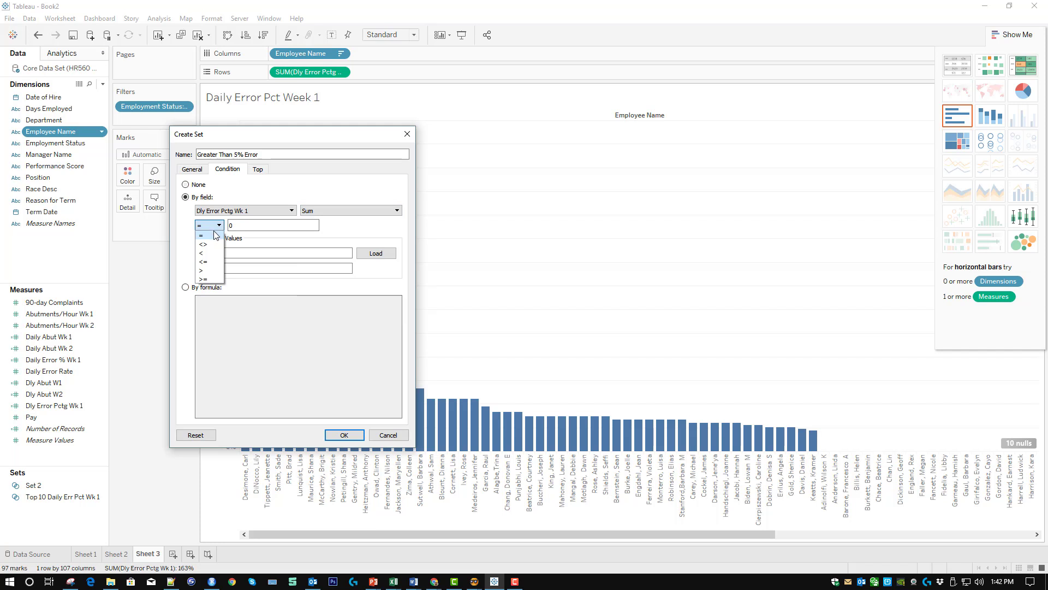
left_click(207, 270)
left_click(243, 225)
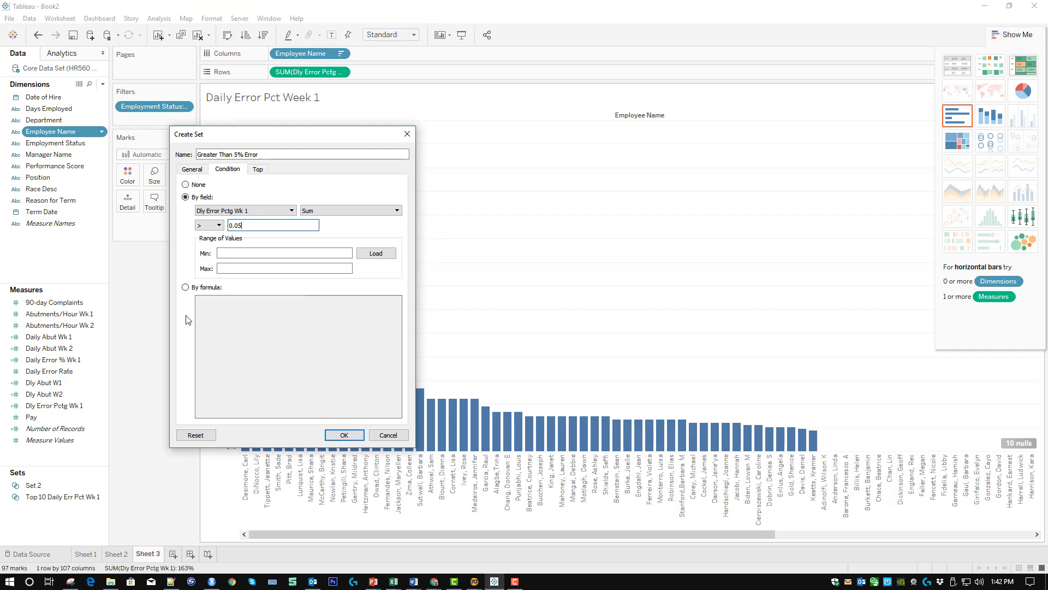
left_click(344, 435)
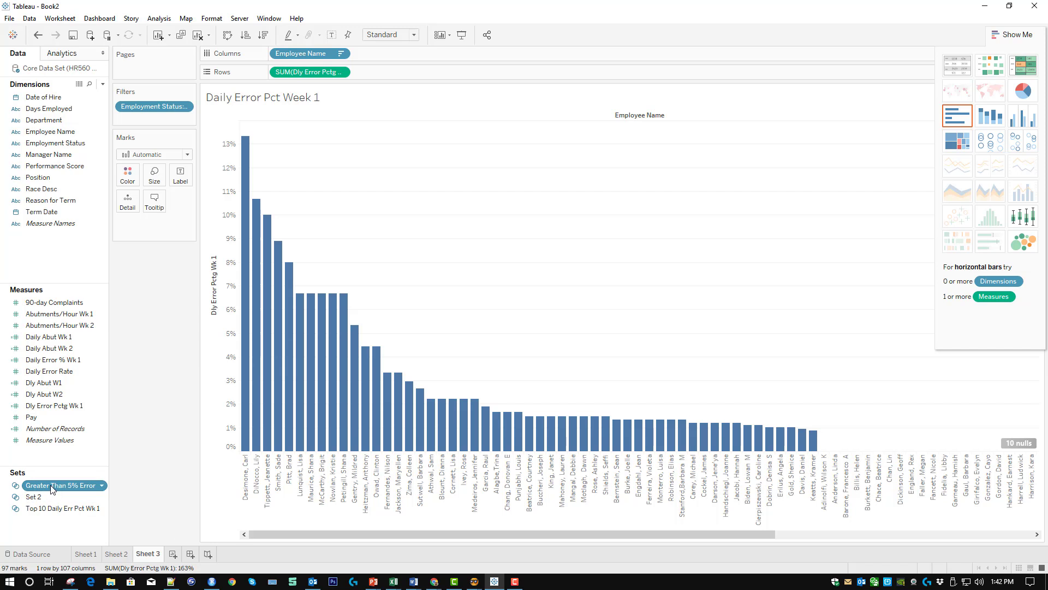
Step: Color the bars by membership in the Greater Than 5% Error set, and remove that coloring again
left_click_drag(52, 487, 132, 176)
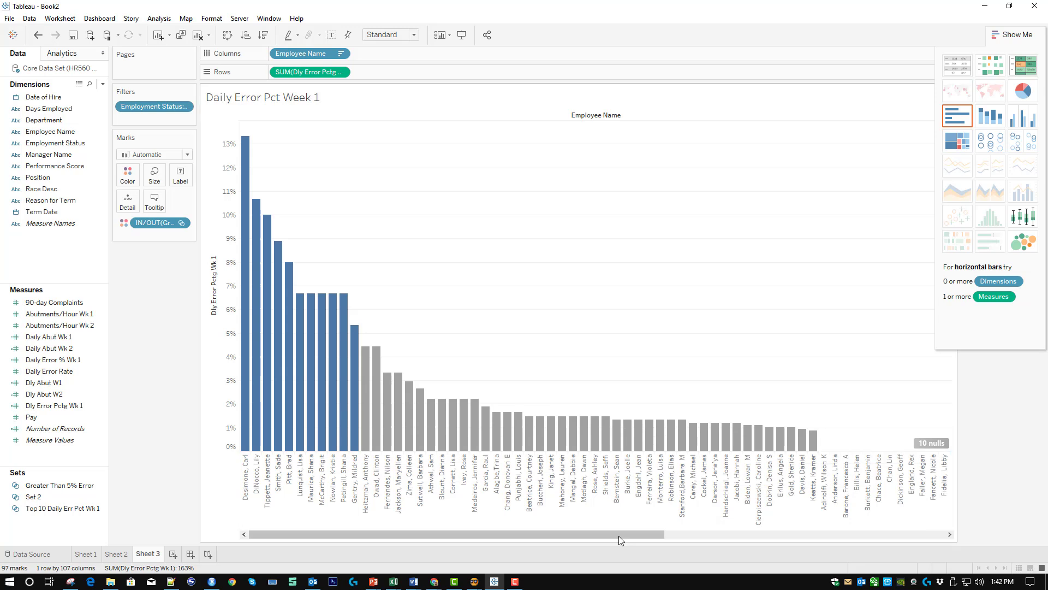
left_click_drag(621, 535, 649, 538)
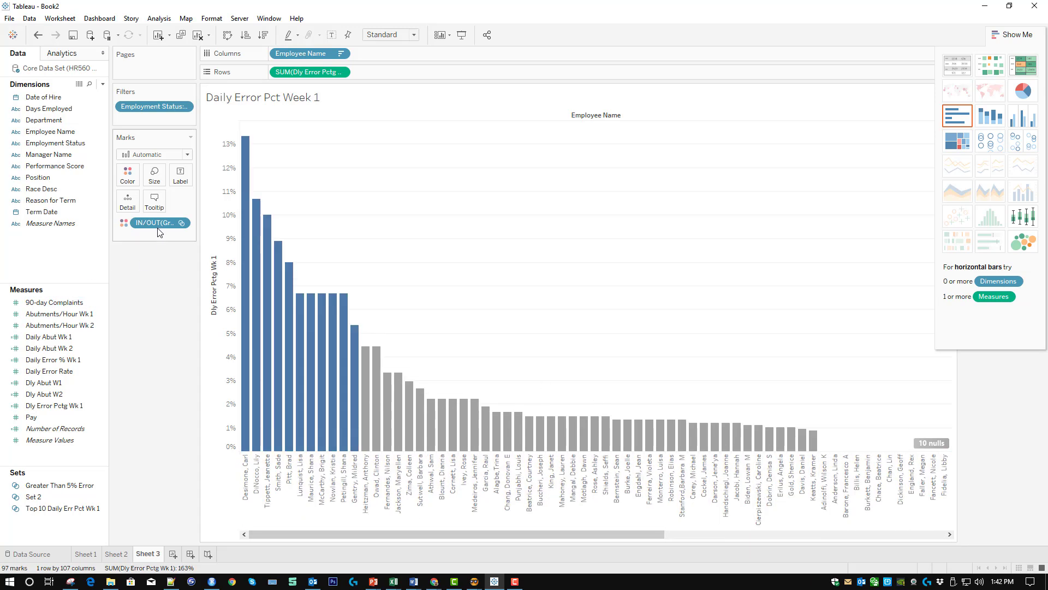
left_click_drag(158, 228, 143, 456)
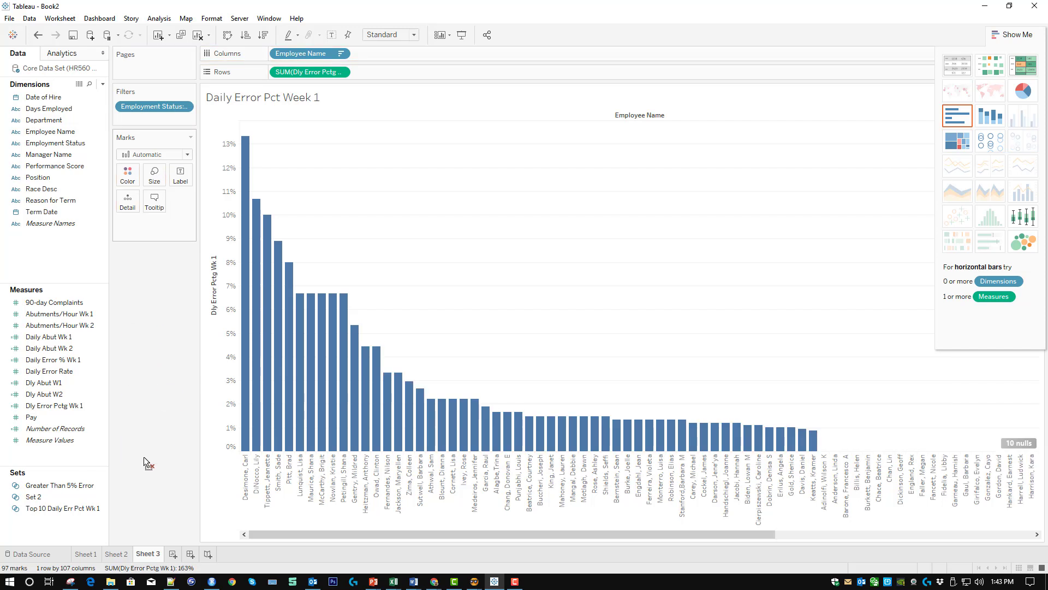
Step: Filter the chart by the Greater Than 5% Error set
left_click(47, 485)
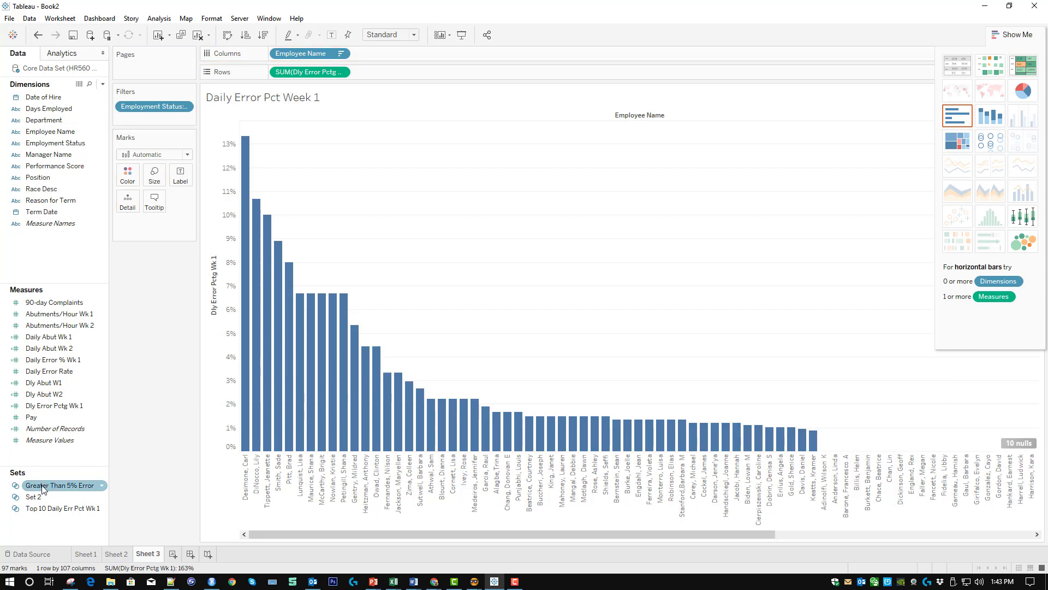
left_click(60, 486)
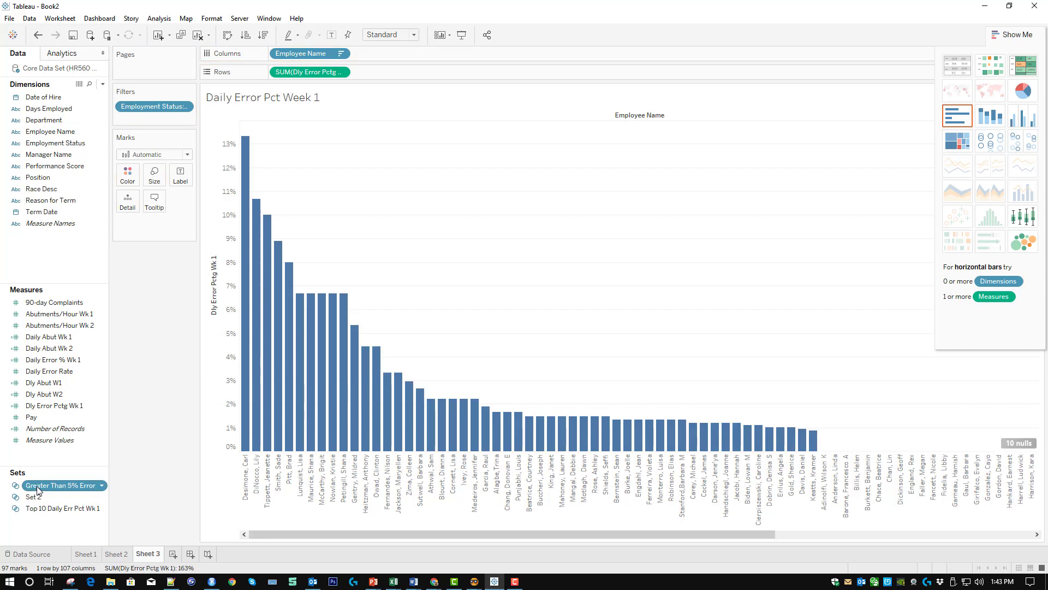
key("Return")
left_click_drag(47, 485, 140, 116)
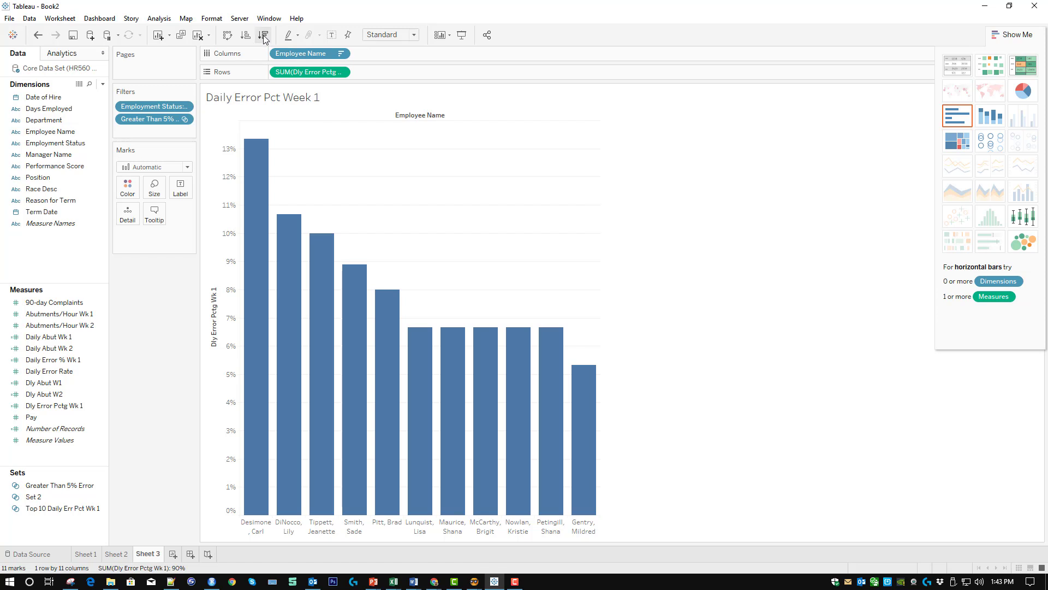
Step: Sort the employees in ascending order of error percentage, and return them to descending order
left_click(245, 35)
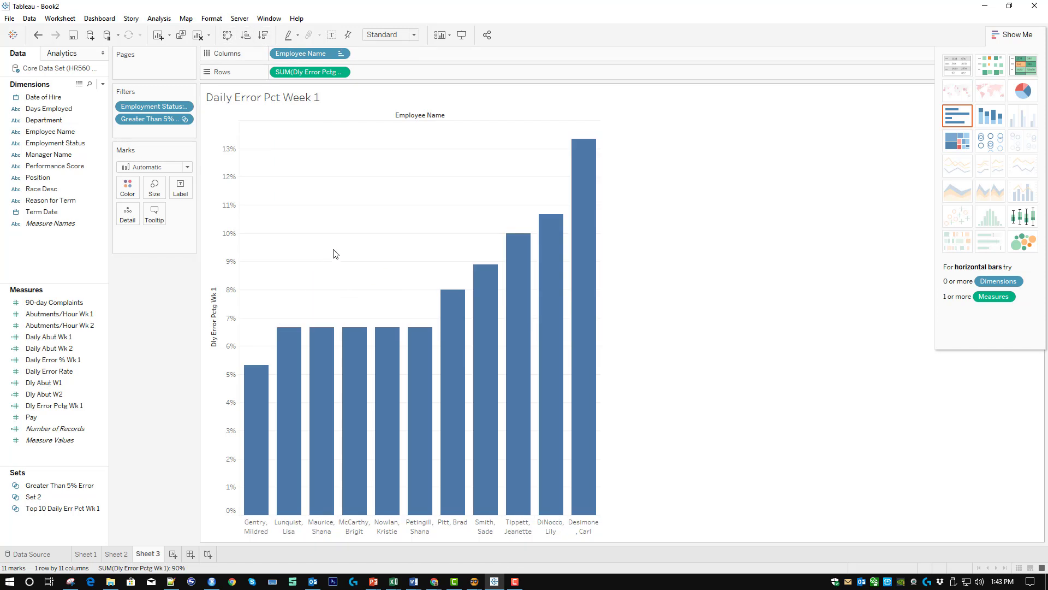
left_click(262, 36)
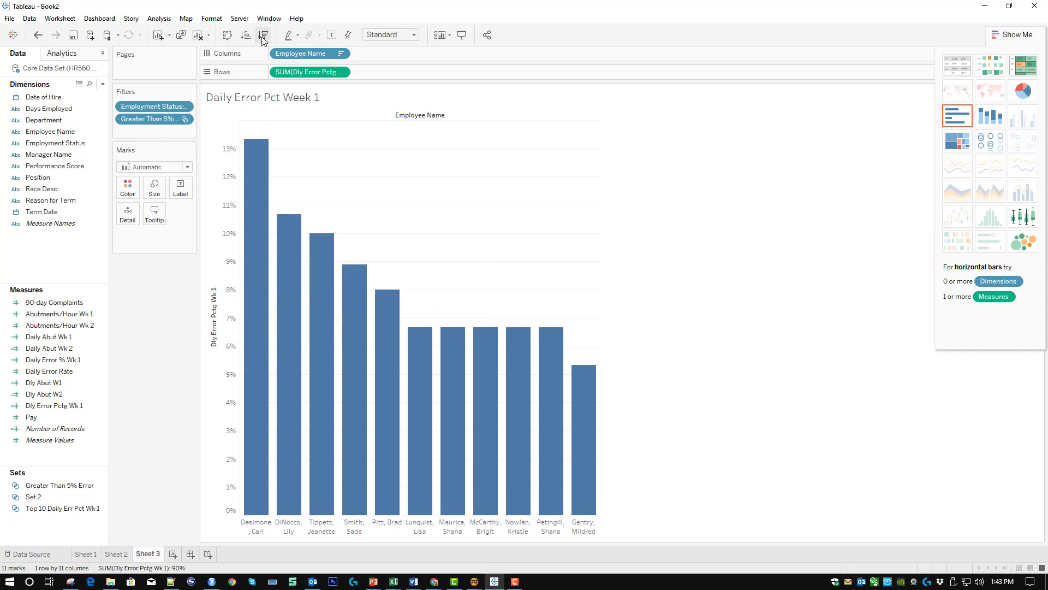
Step: Swap rows and columns to display horizontal bars, and close the Show Me chart suggestions
left_click(227, 34)
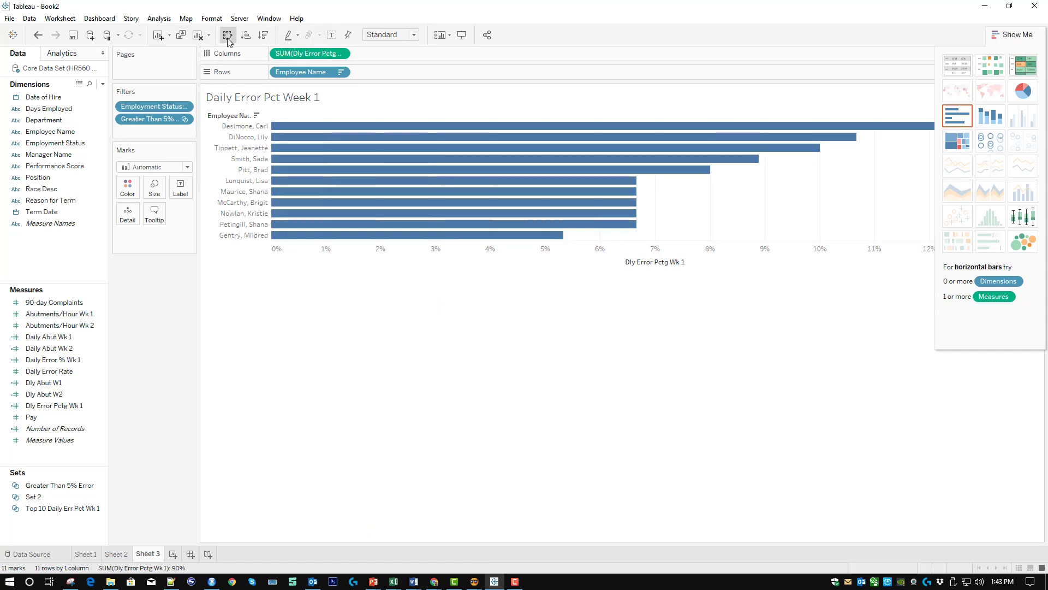
left_click(227, 36)
left_click(227, 37)
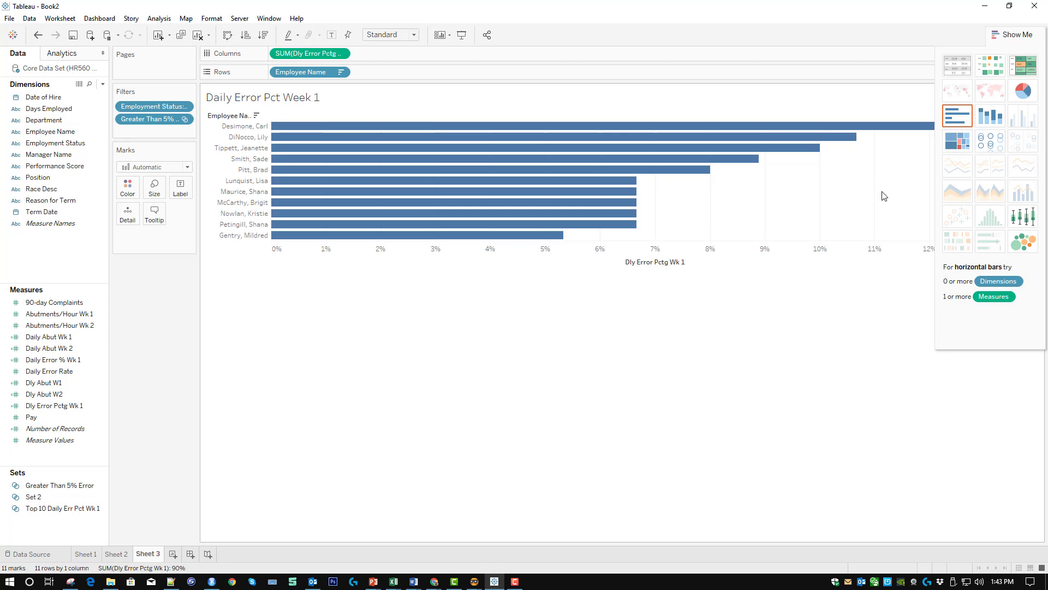
left_click(1021, 27)
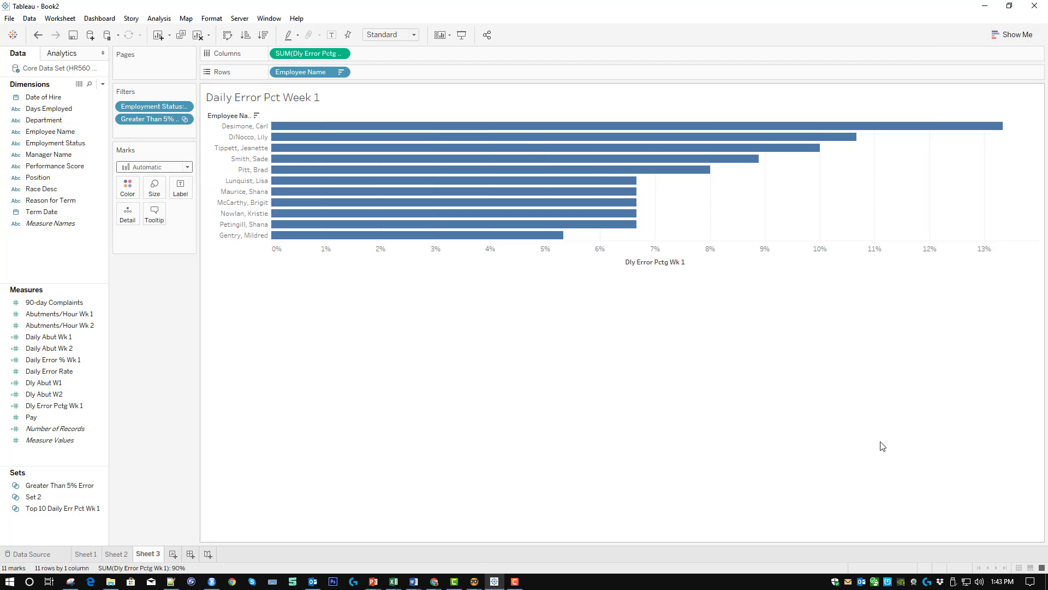
Step: Sort the horizontal bars in ascending order, and reduce the application window from full screen to a smaller size
left_click(247, 36)
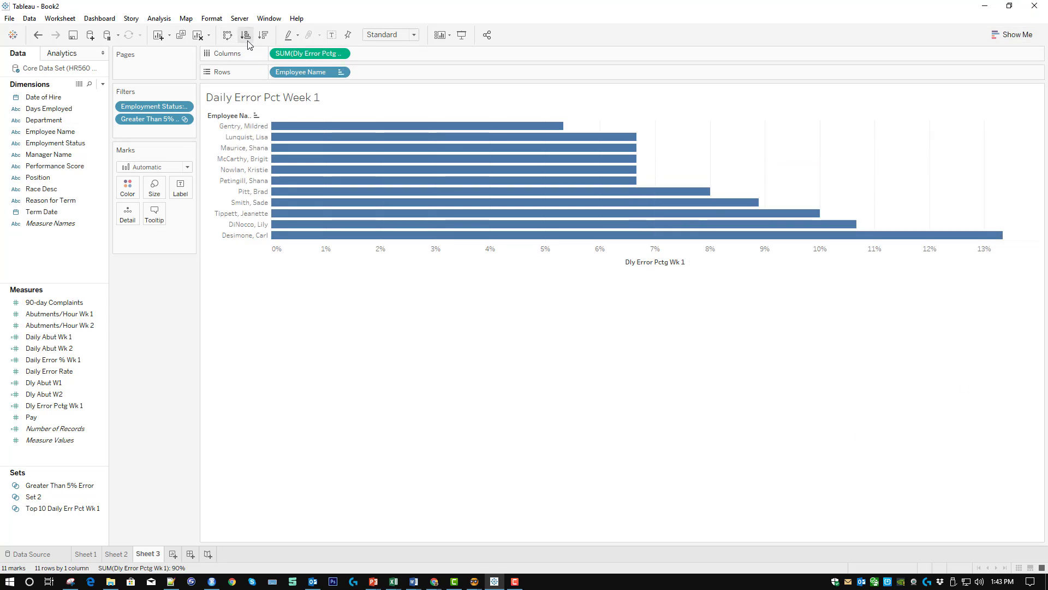
double_click(590, 9)
left_click_drag(542, 86, 512, 31)
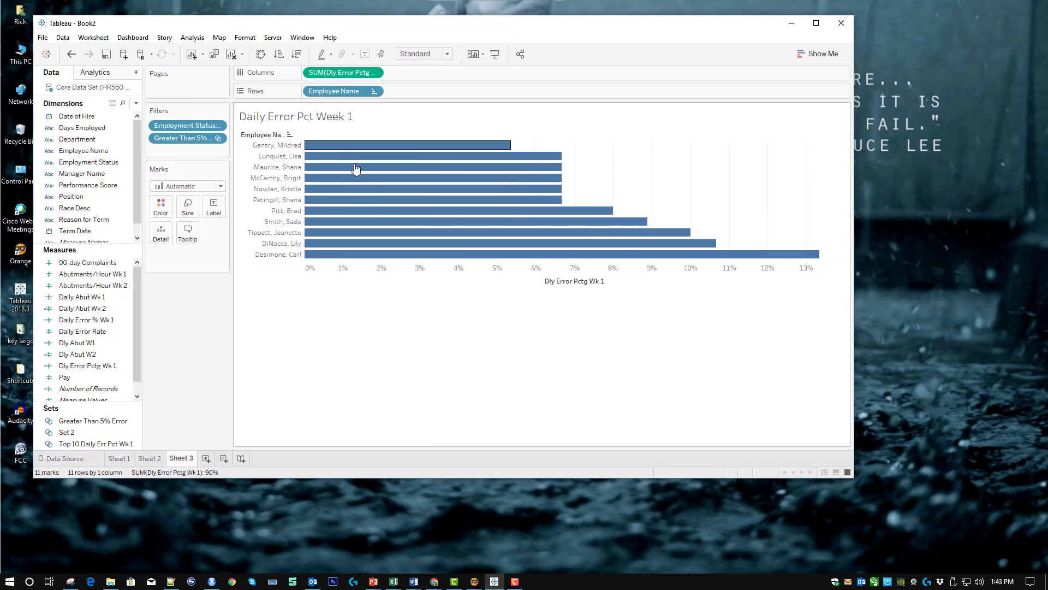
Step: Sort the employees in descending order of error percentage, and swap rows and columns back to vertical bars
left_click(297, 54)
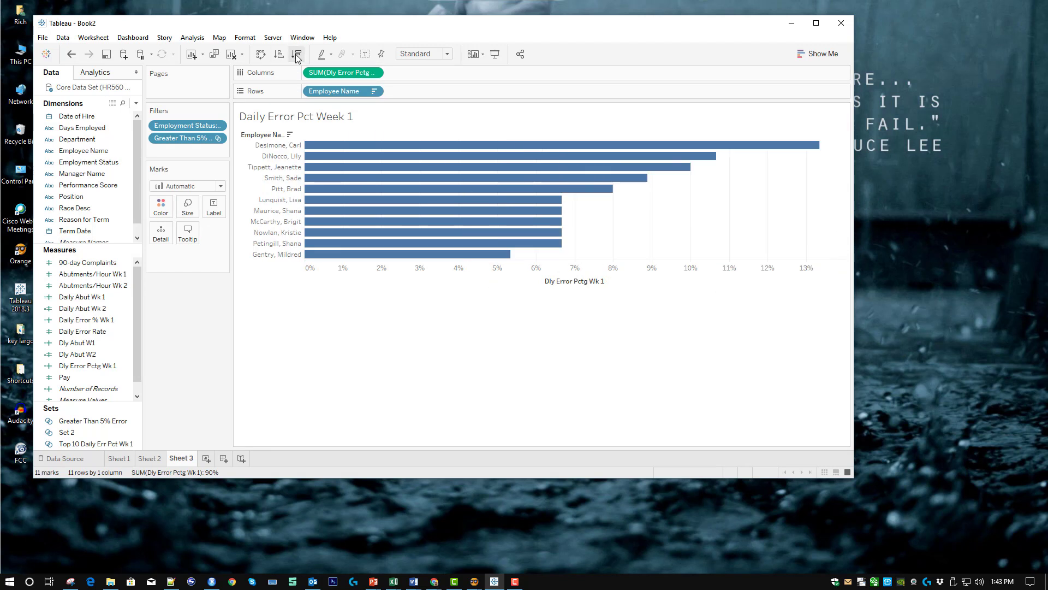
left_click(262, 55)
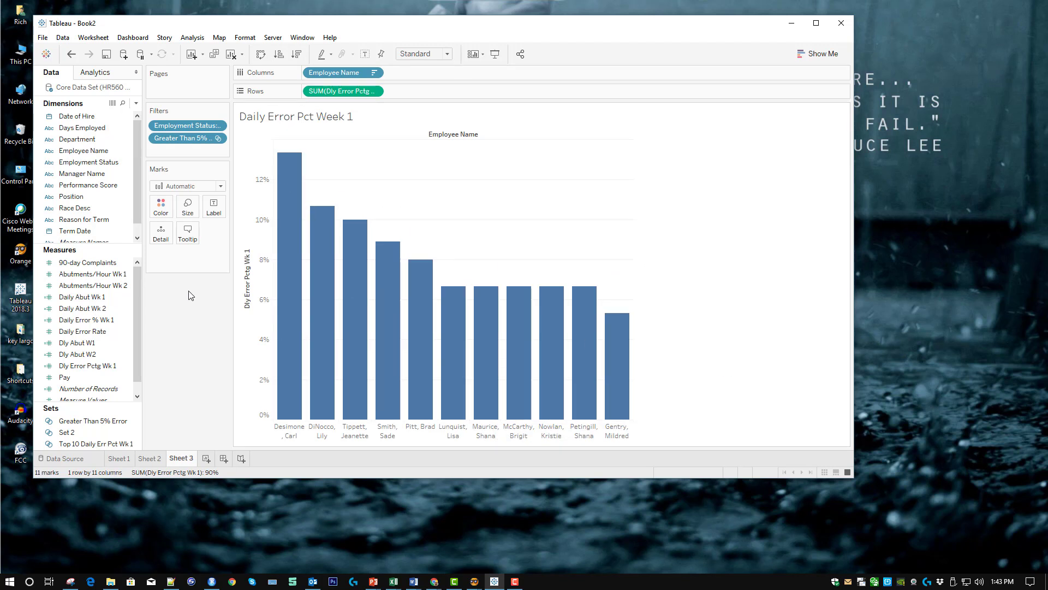
key("F10")
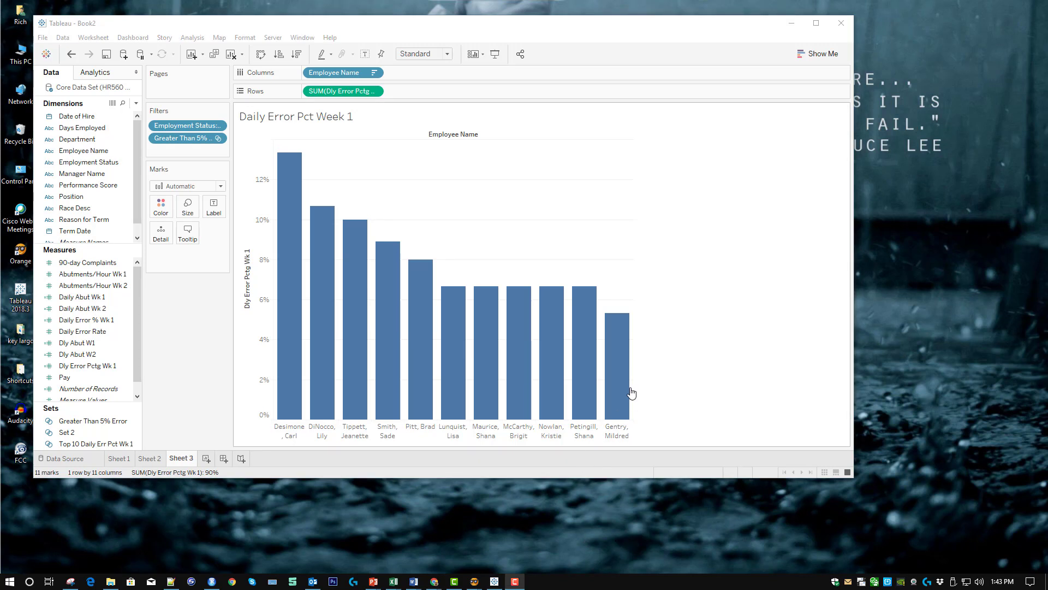
Step: Enlarge the Dimensions list and color the bars by Performance Score
left_click(136, 165)
left_click_drag(92, 247, 91, 309)
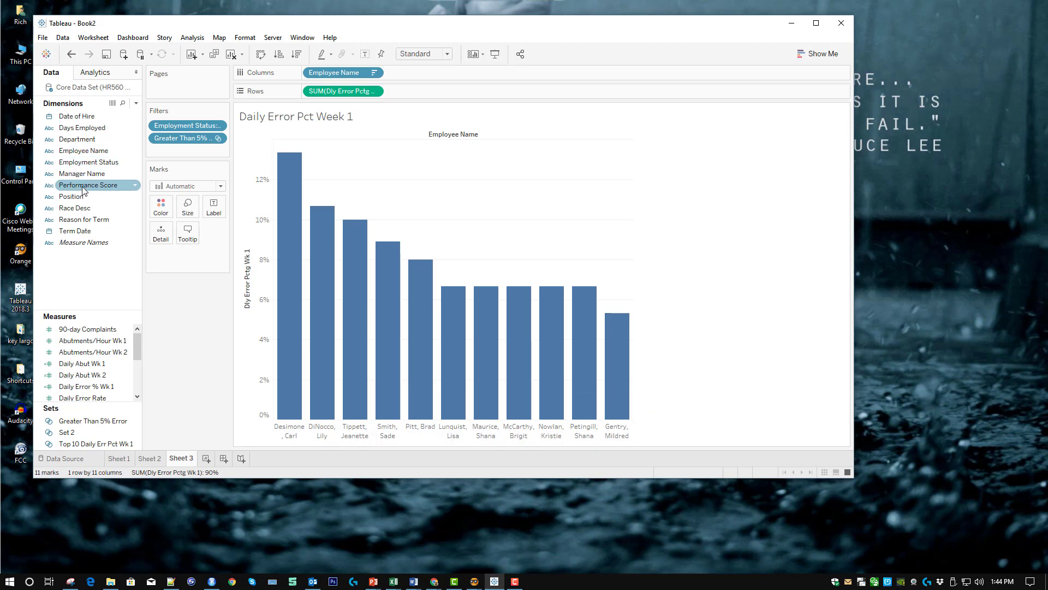
left_click_drag(75, 188, 164, 211)
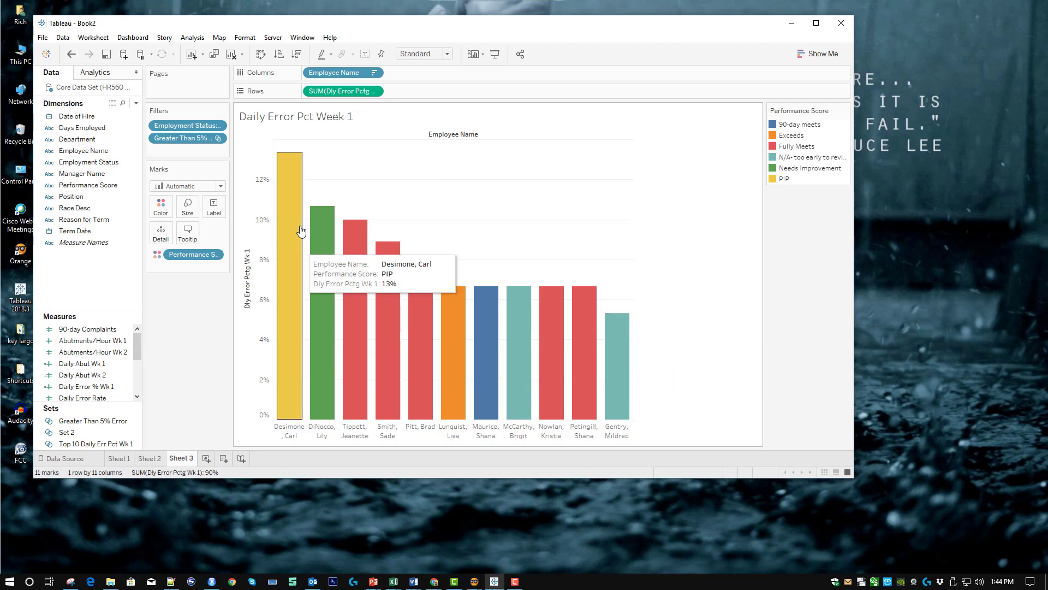
Step: Examine the individual bars' details to compare each employee's performance score with the week 1 error percentage
mouse_move(291, 169)
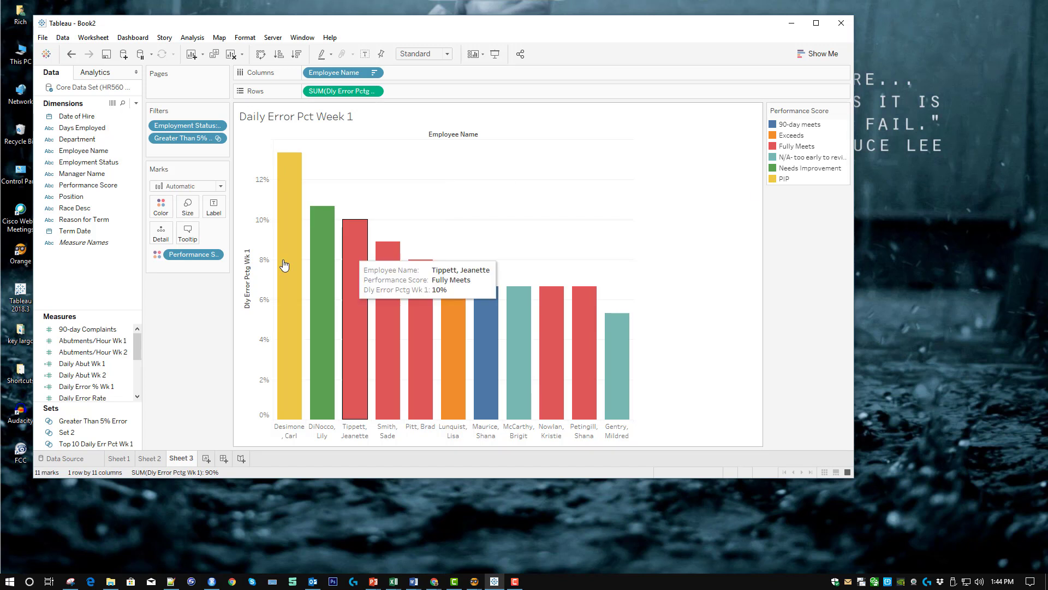
mouse_move(291, 282)
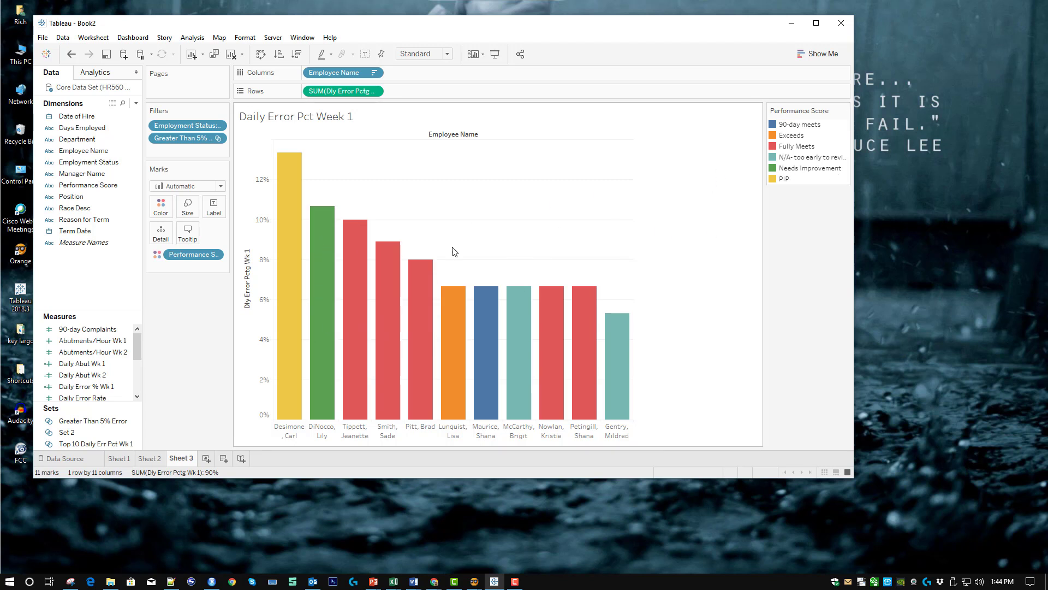
mouse_move(365, 337)
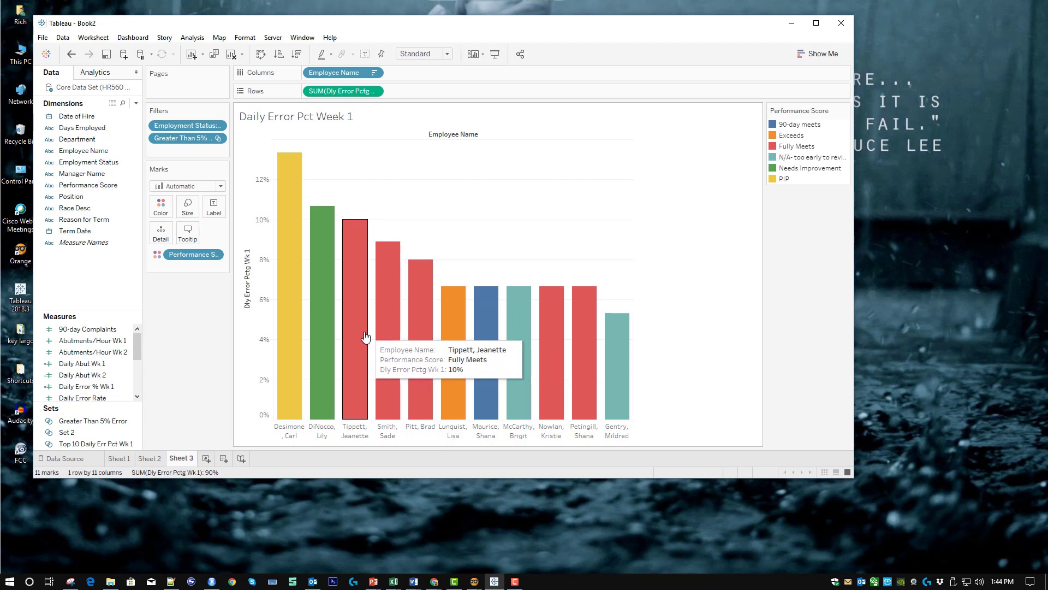
mouse_move(401, 350)
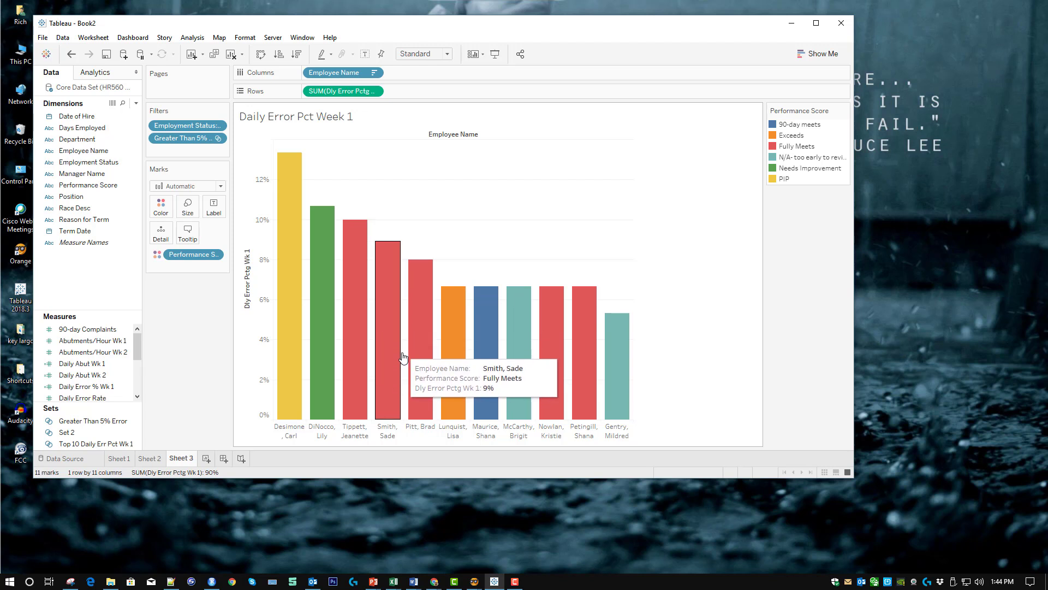
mouse_move(451, 320)
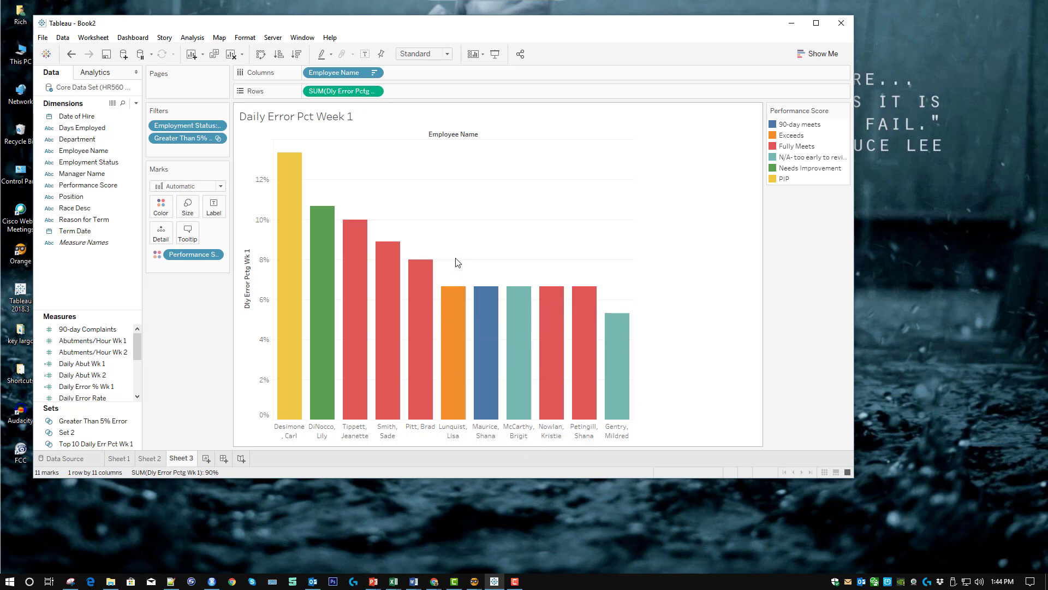
mouse_move(456, 267)
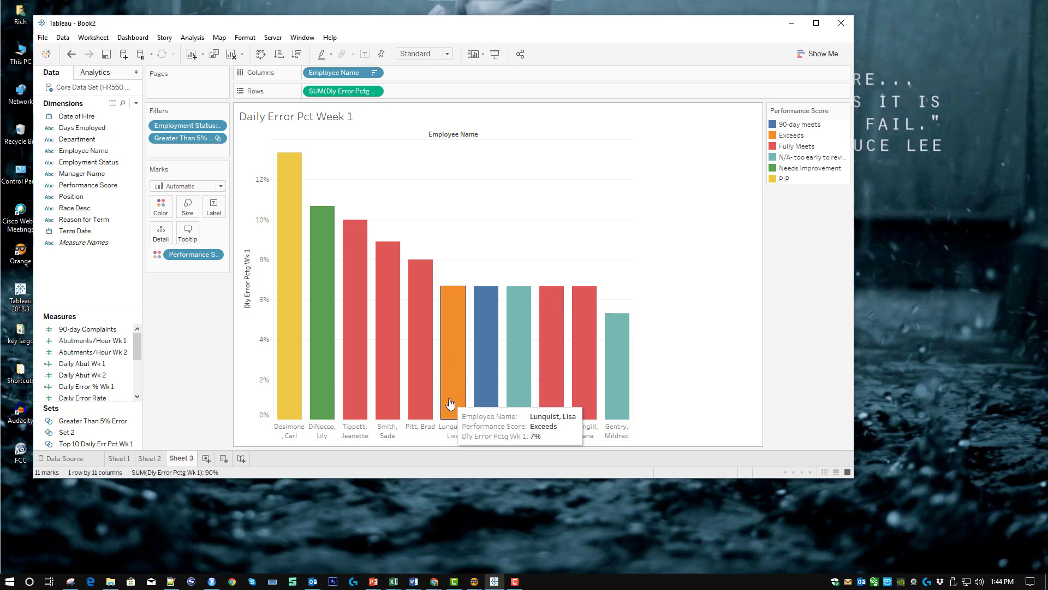
mouse_move(289, 355)
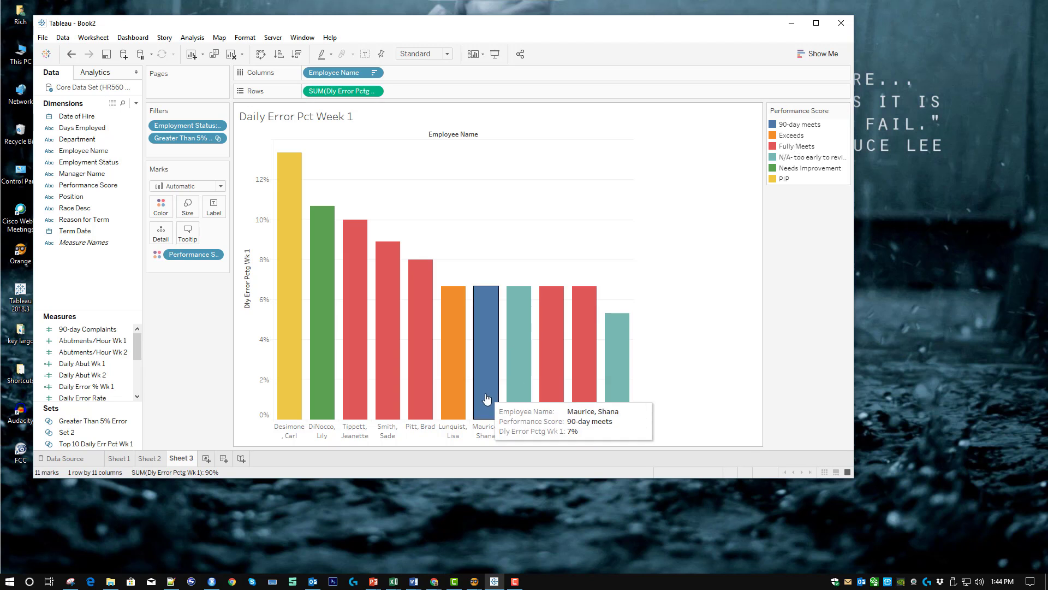
Step: Edit the Greater Than 5% Error set so its condition includes Dly Error Pctg Wk 1 sums above 0.04
mouse_move(456, 371)
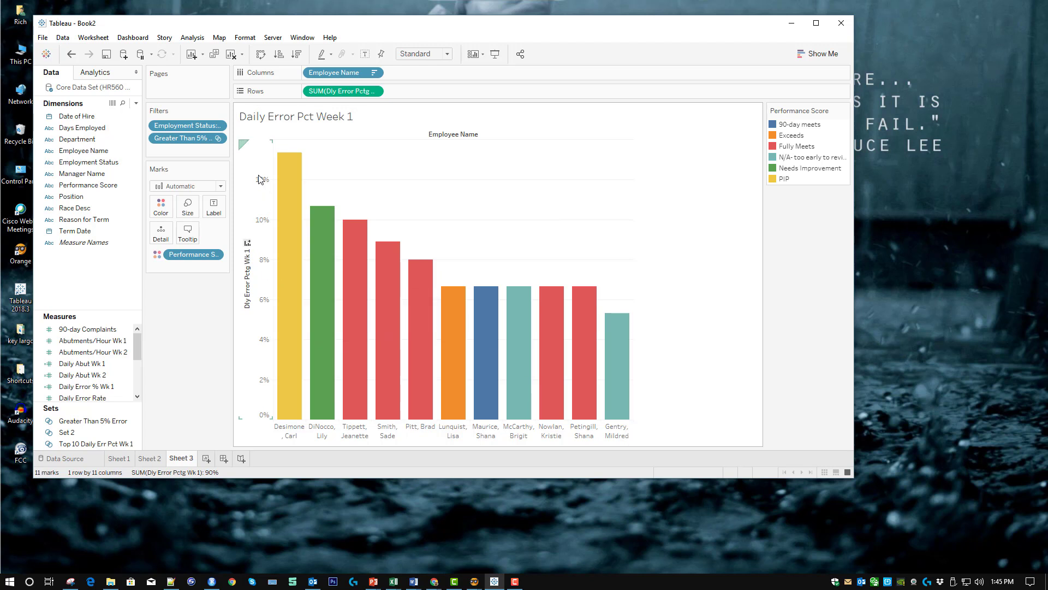
right_click(83, 420)
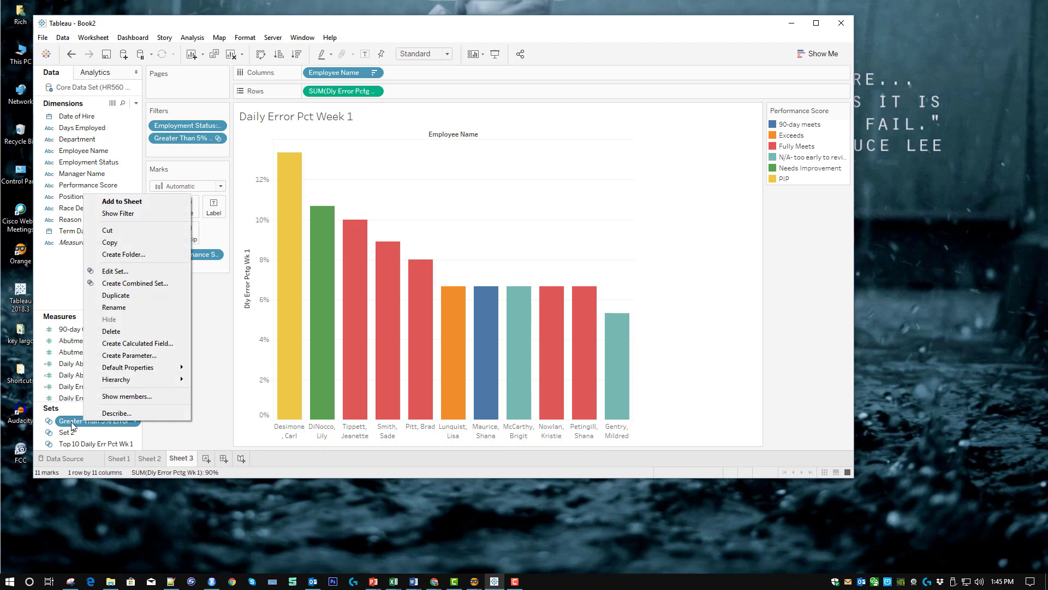
left_click(121, 272)
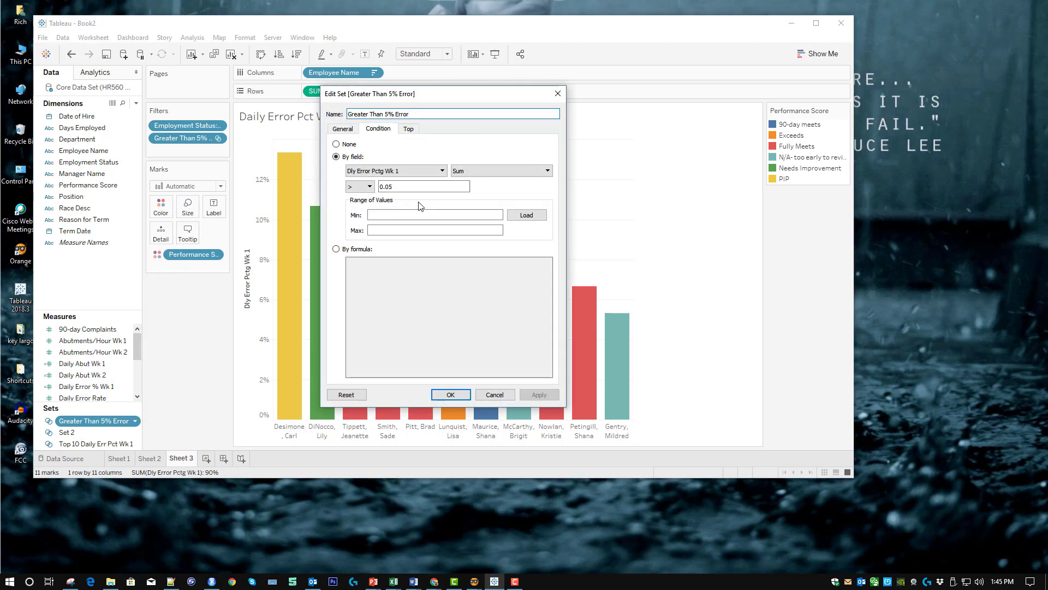
left_click(387, 186)
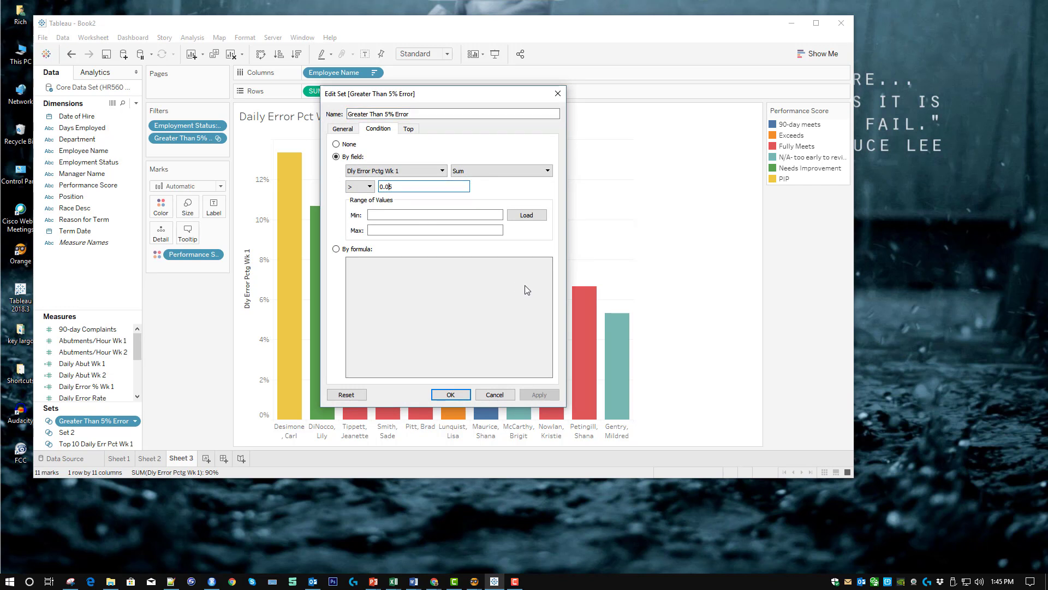
key("BackSpace")
type("4")
left_click(540, 394)
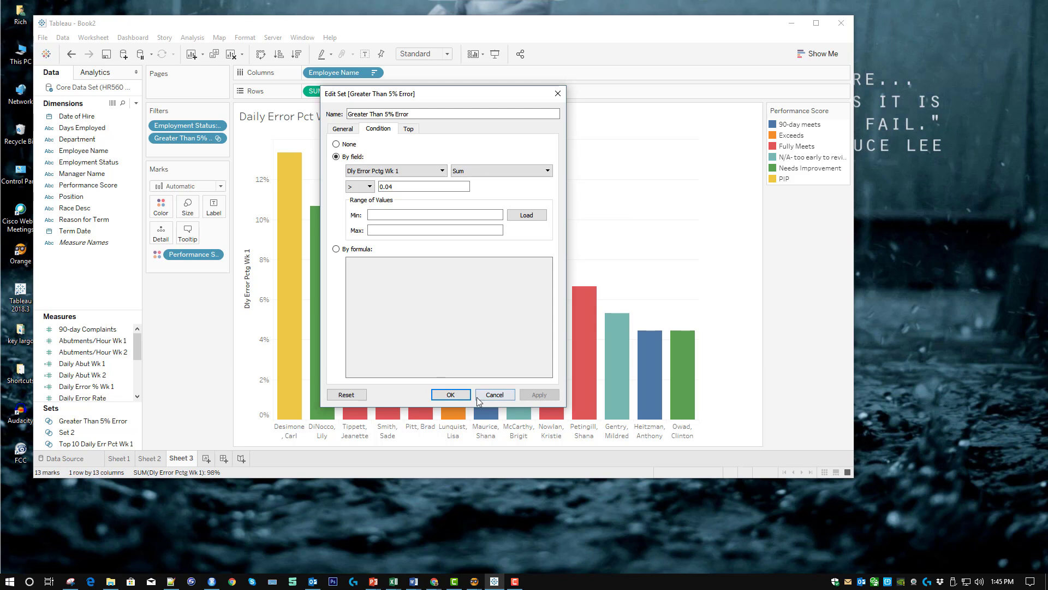
left_click(451, 395)
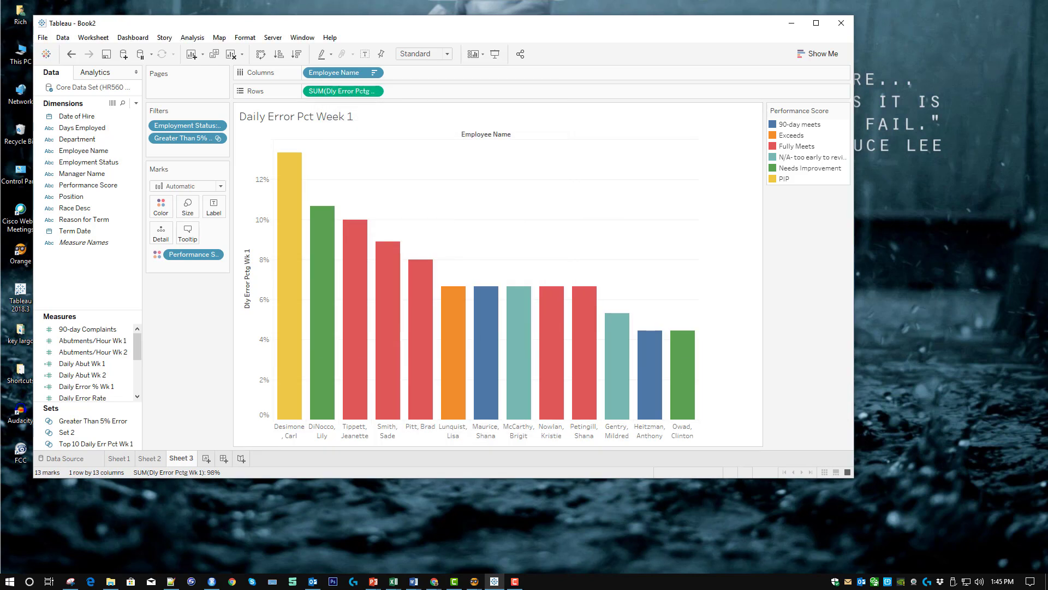
key("F10")
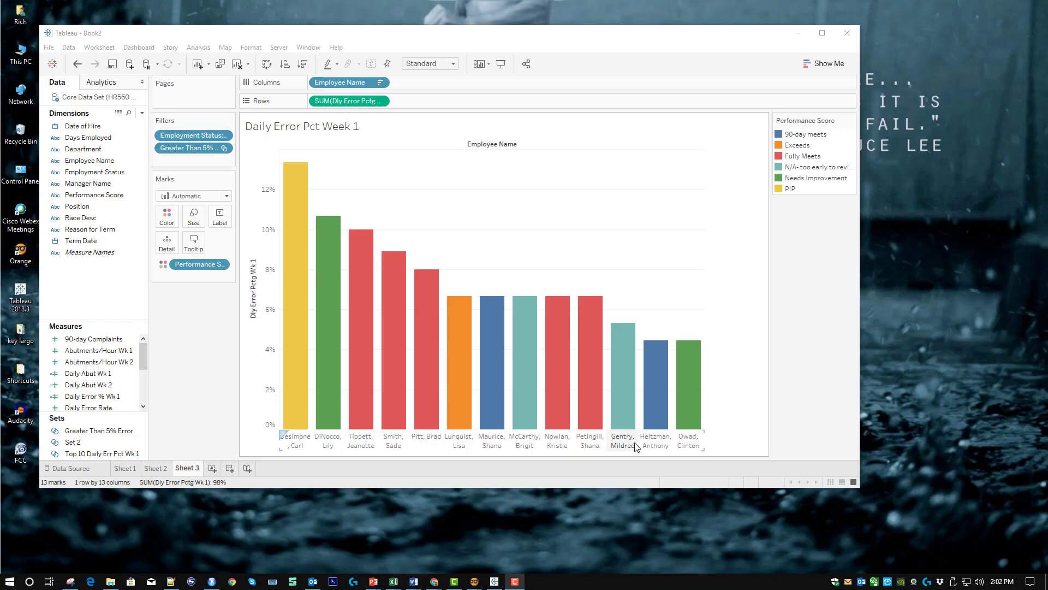
Step: Switch to Snipping Tool, capture the Daily Error Pct Week 1 chart together with its Performance Score legend, and copy the snip
mouse_move(627, 430)
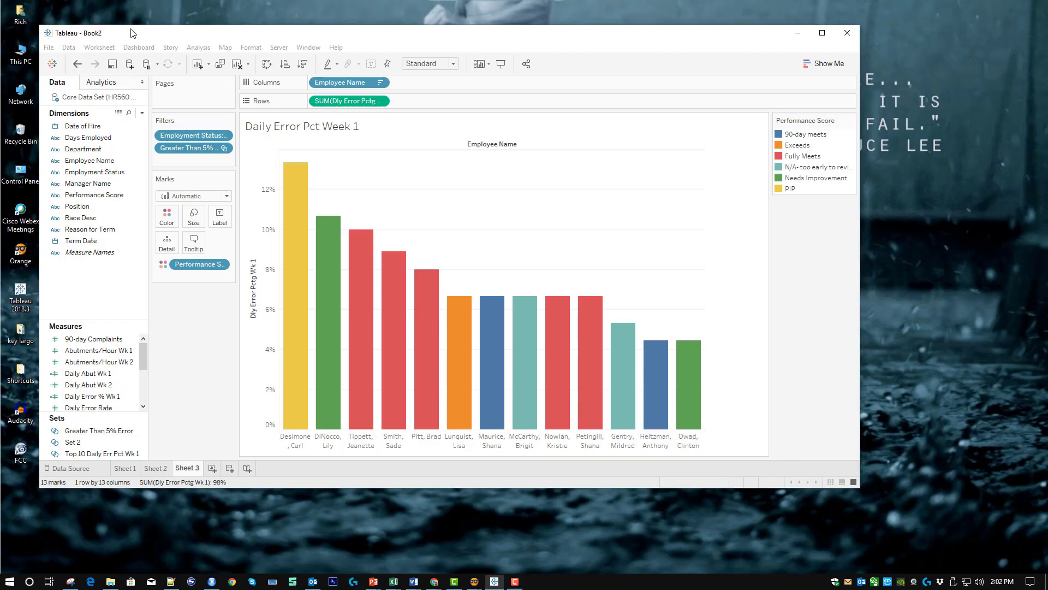
left_click_drag(132, 35, 131, 49)
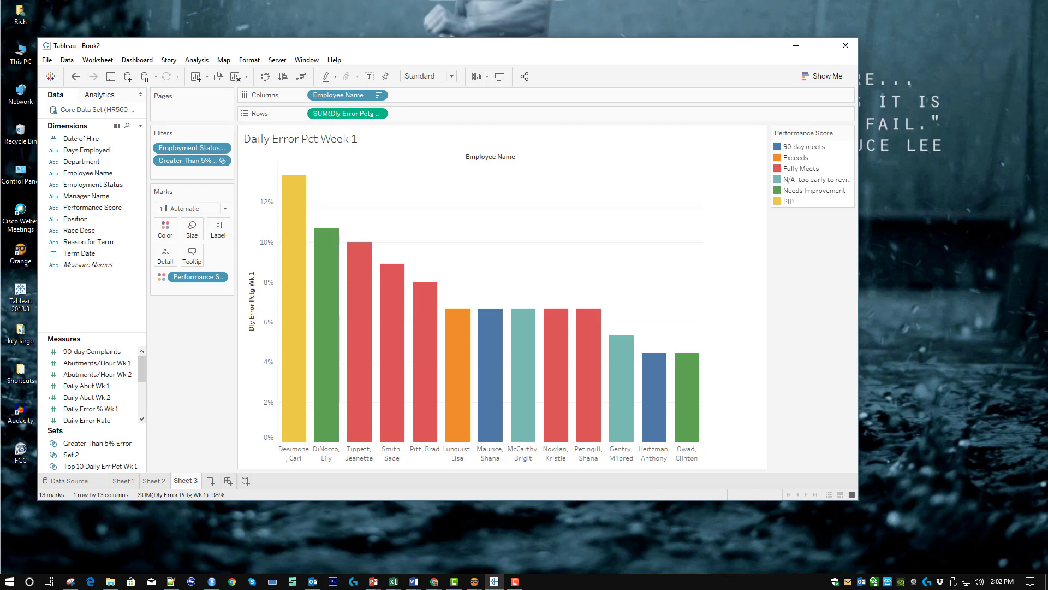
left_click(71, 582)
left_click(71, 582)
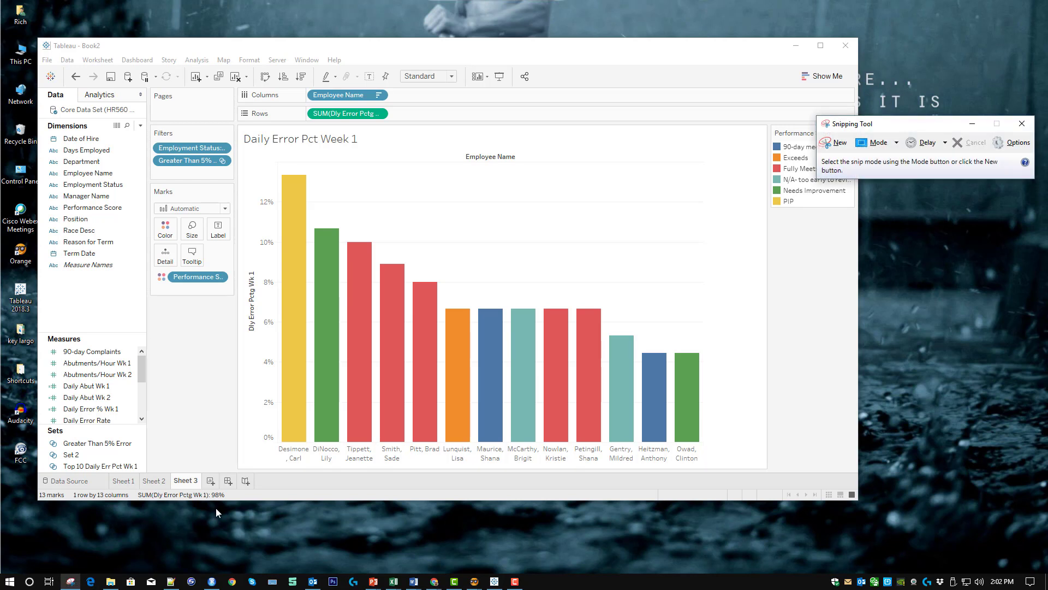
left_click_drag(927, 121, 831, 14)
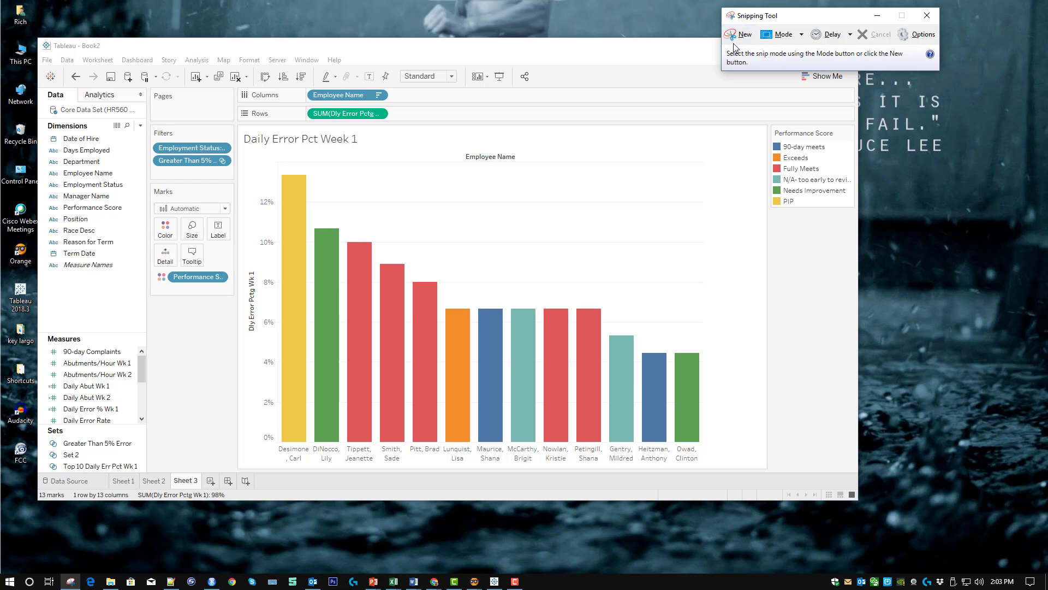
left_click(738, 35)
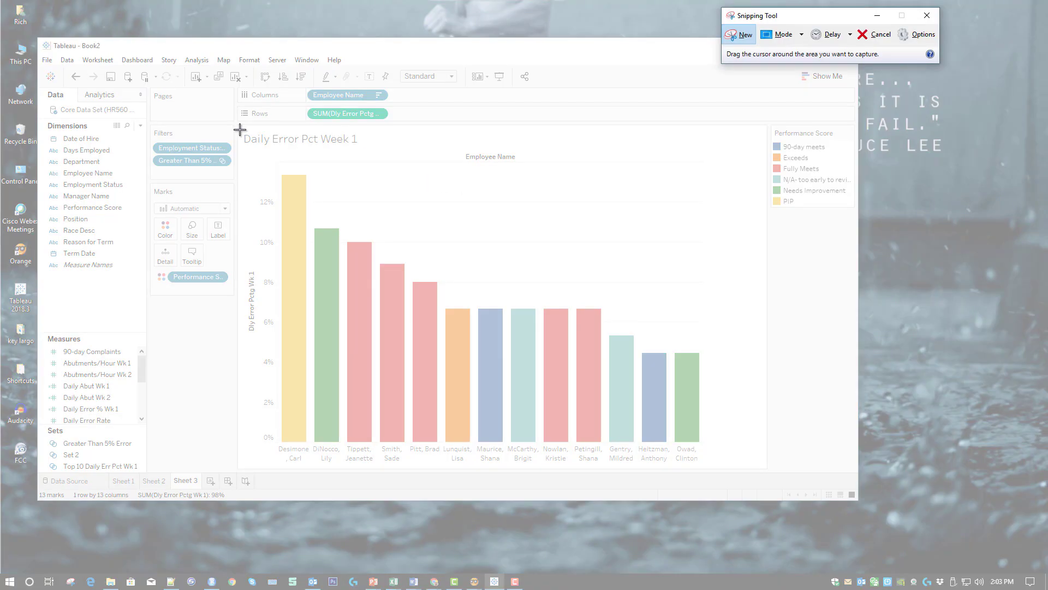
left_click_drag(242, 130, 850, 465)
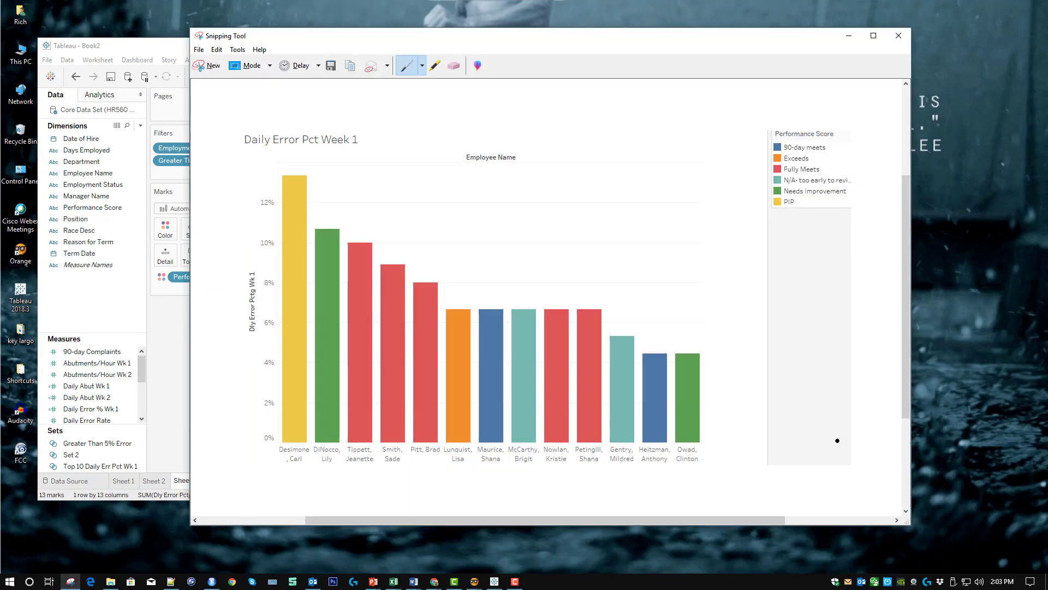
left_click(216, 50)
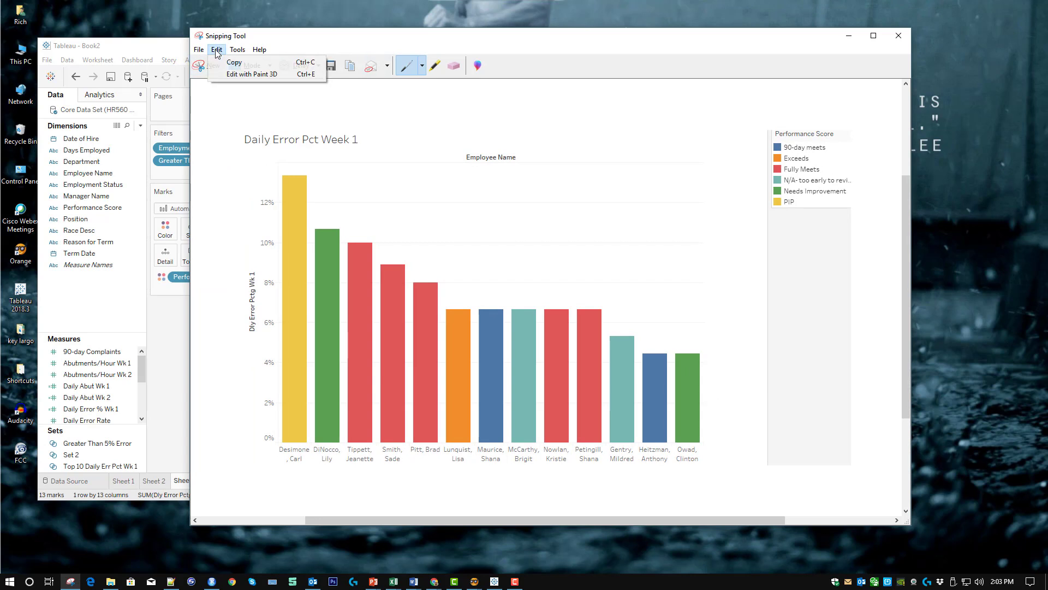
left_click(234, 62)
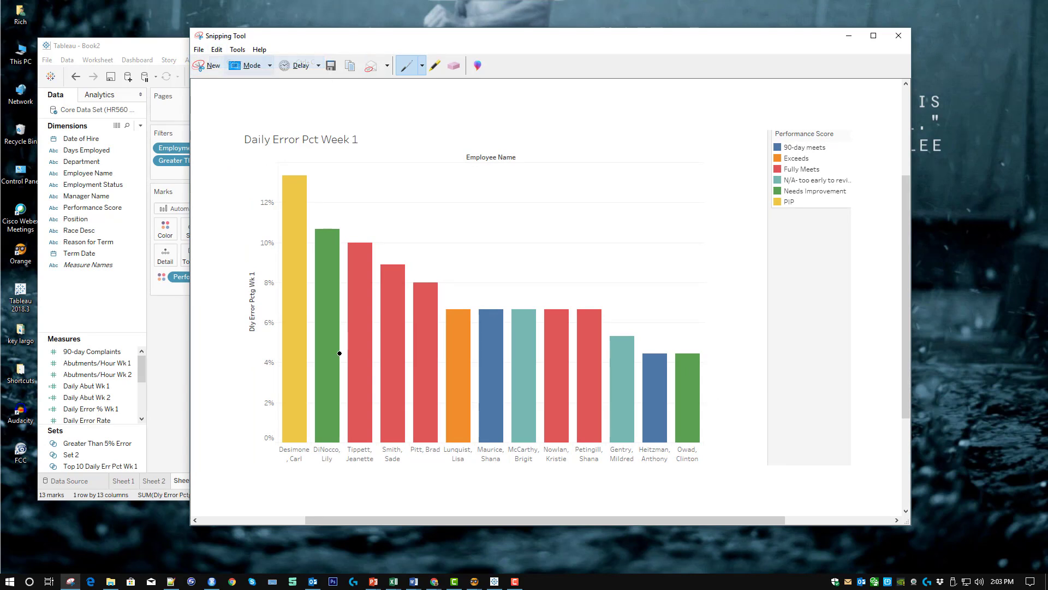
Step: Switch to Word, create a blank document, and paste the copied chart image into it
left_click(413, 581)
right_click(413, 581)
left_click(382, 528)
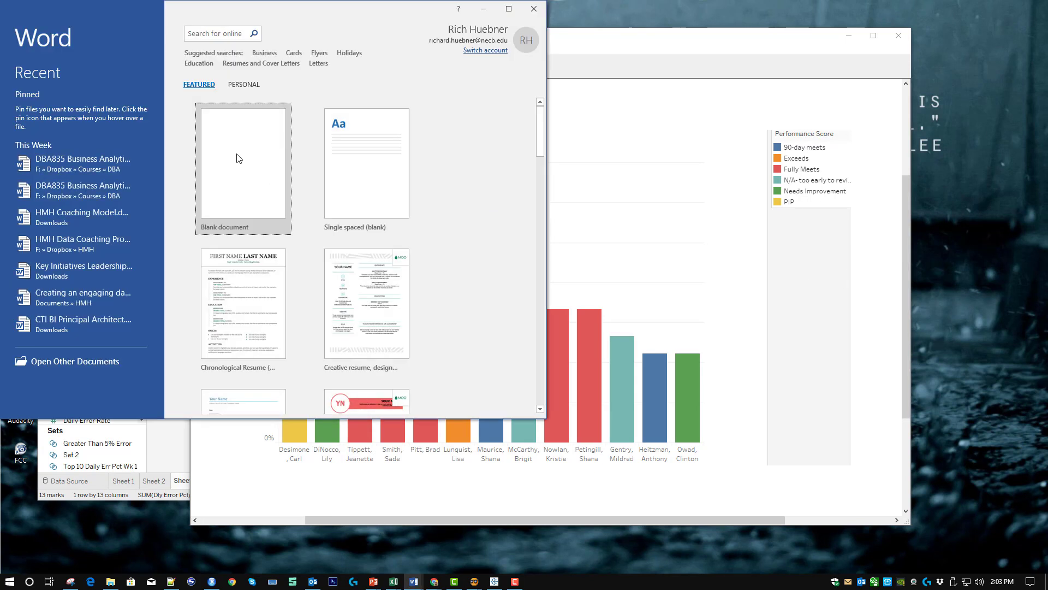
left_click(237, 158)
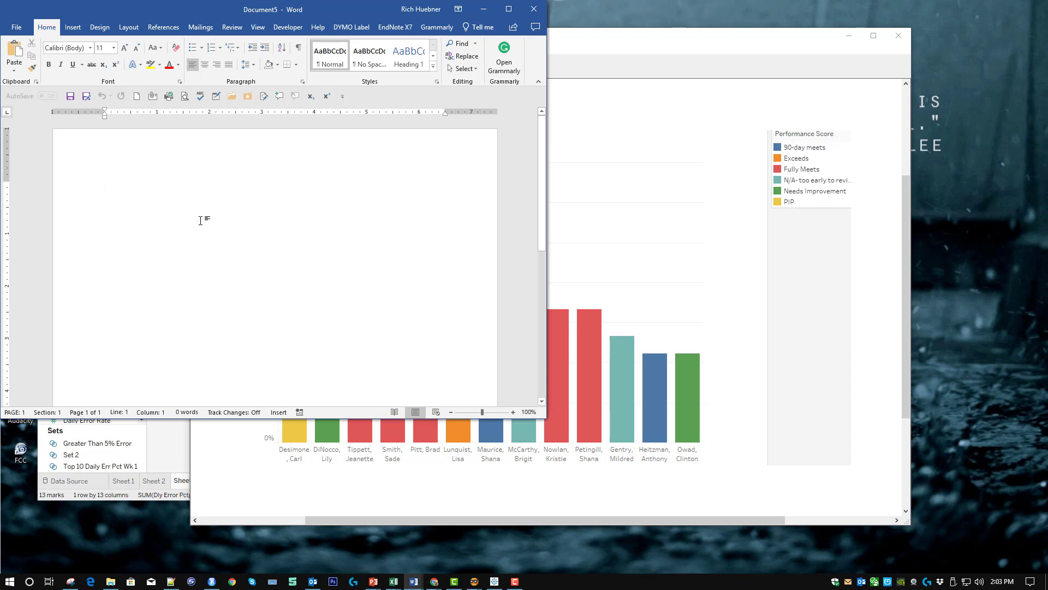
left_click_drag(188, 9, 440, 71)
key("ctrl+v")
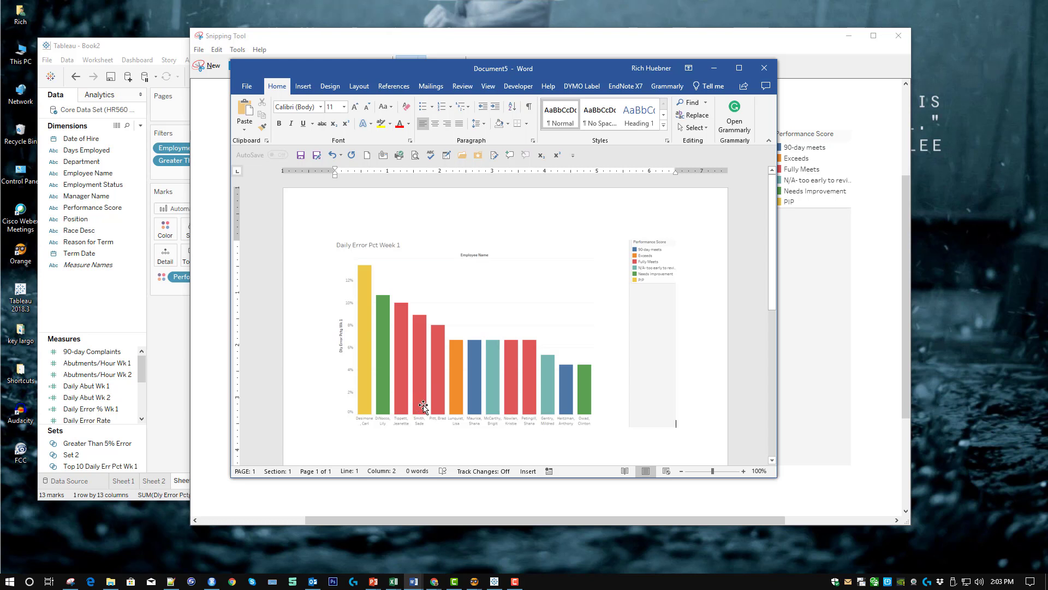
left_click_drag(473, 77, 390, 101)
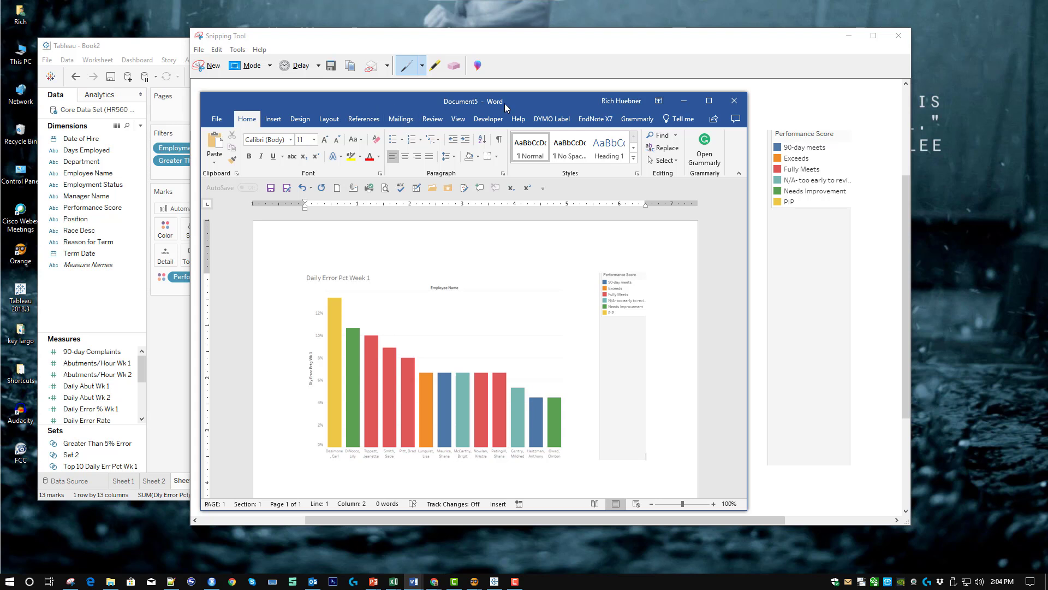
left_click_drag(505, 104, 583, 71)
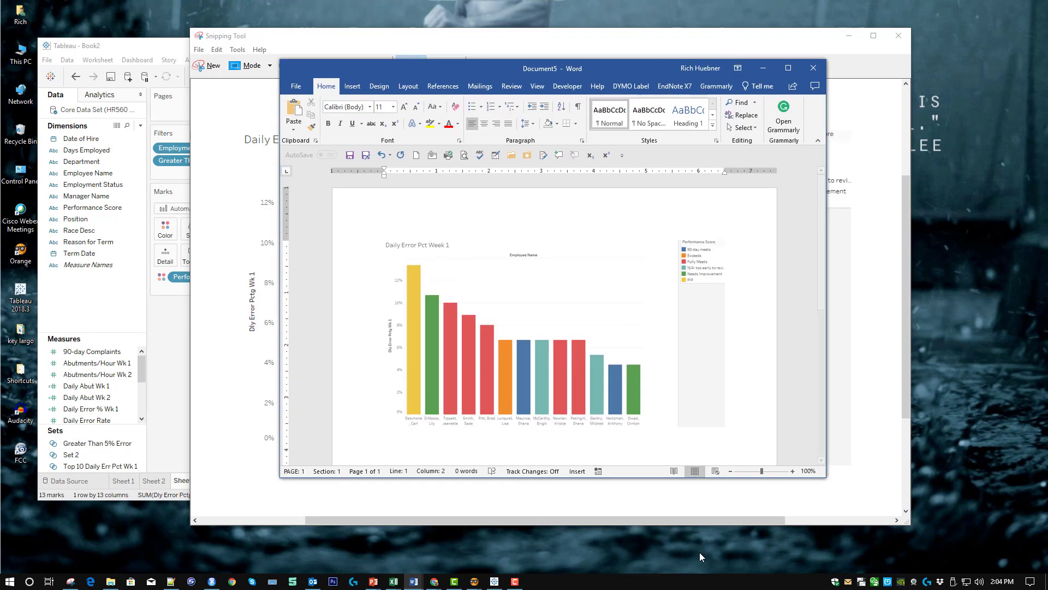